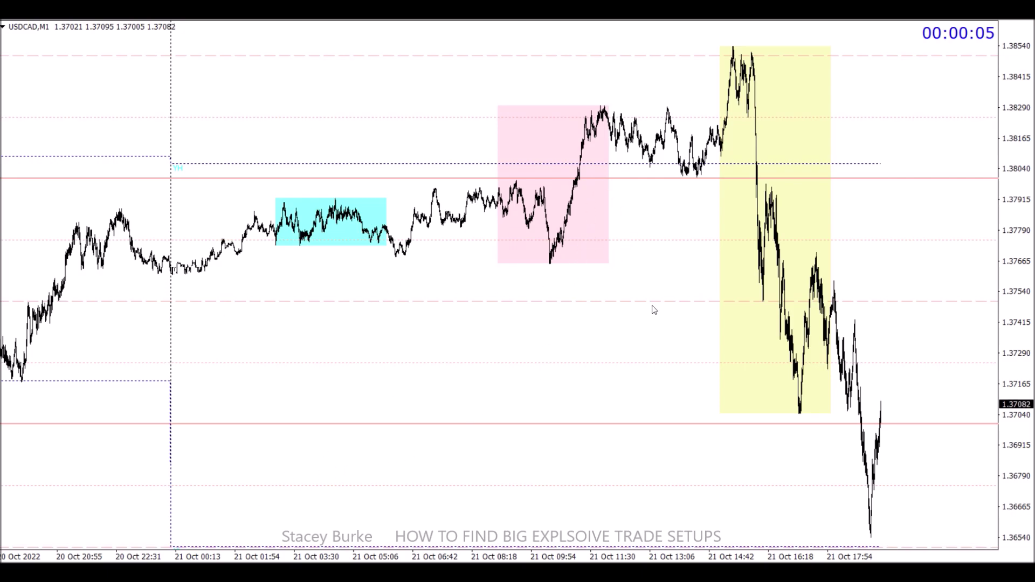
Draw a long horizontal line at about 1.3760 under the 21 October opening lows, extending it past the yellow session box.
scroll(492, 225, "up", 3)
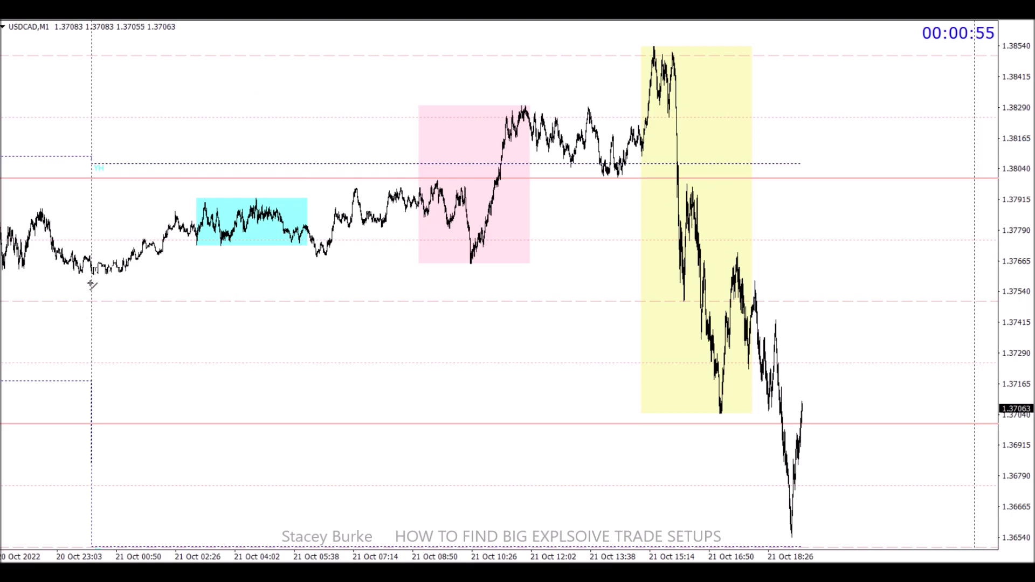
left_click_drag(68, 276, 398, 274)
left_click_drag(663, 269, 792, 277)
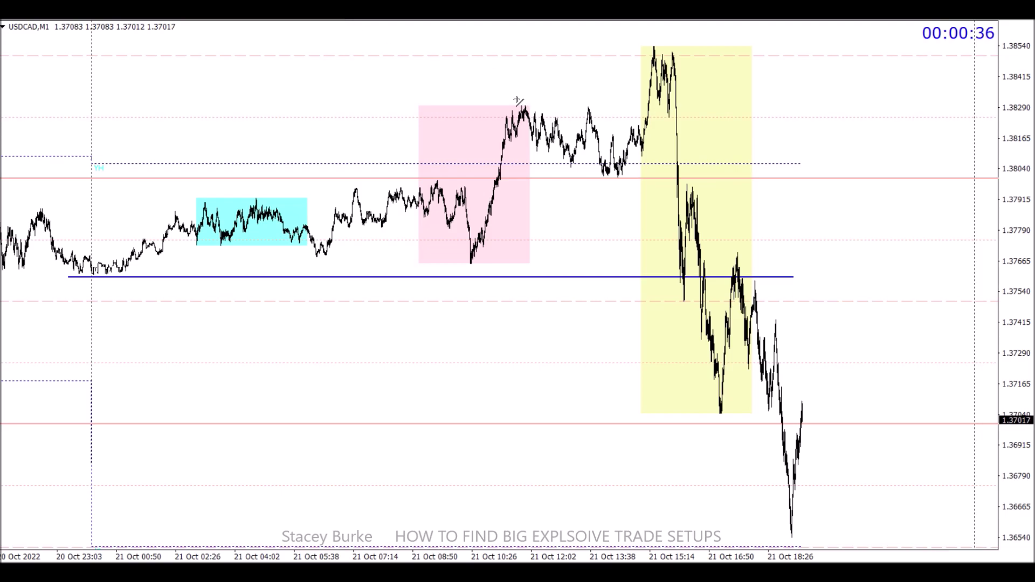
Mark USDCAD levels with horizontal lines at the pink session's high (about 1.3831), its earlier peak (about 1.3799) and the pre-New York lows (about 1.3801).
left_click_drag(513, 102, 693, 102)
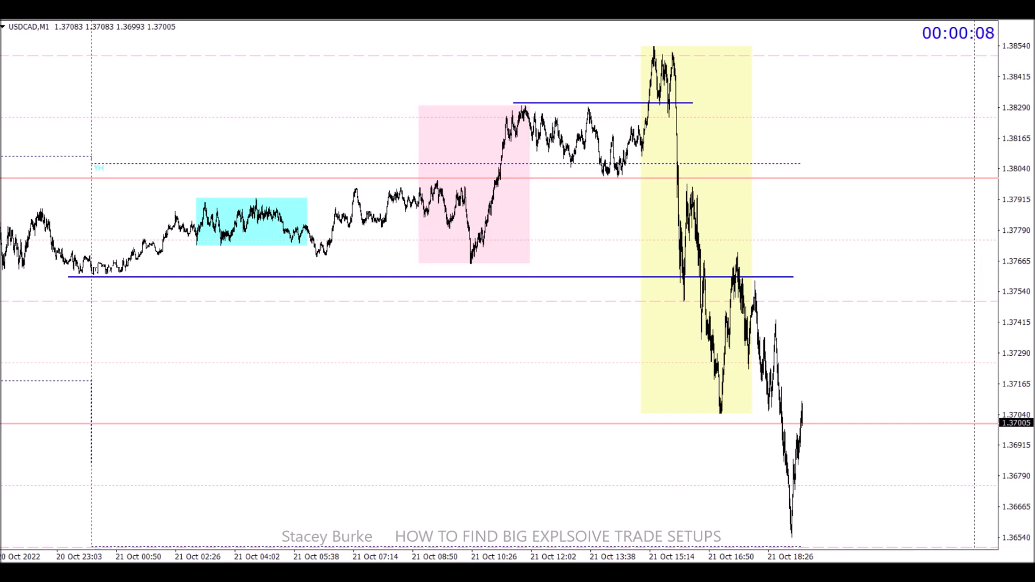
left_click_drag(363, 180, 507, 181)
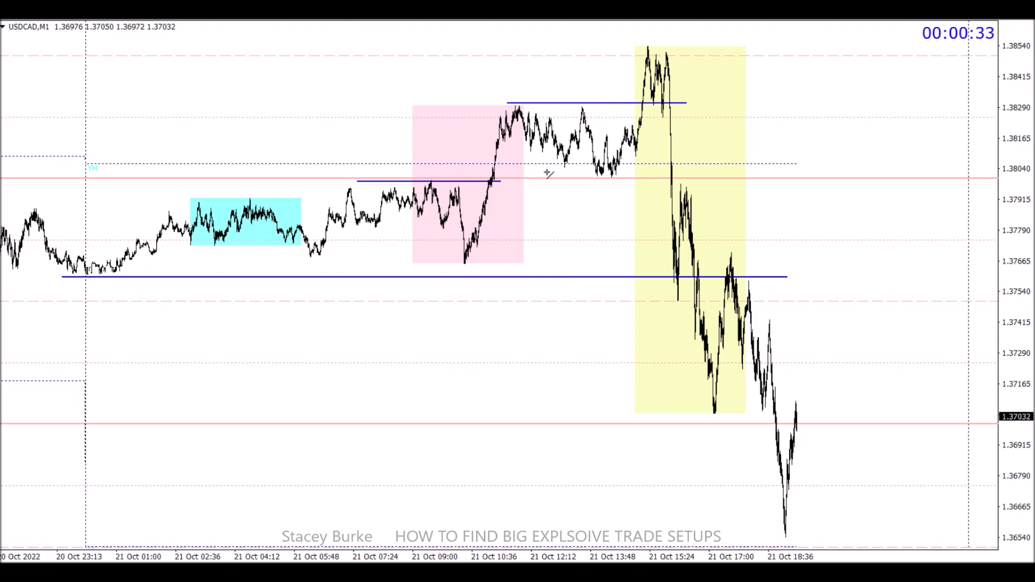
left_click_drag(570, 175, 703, 176)
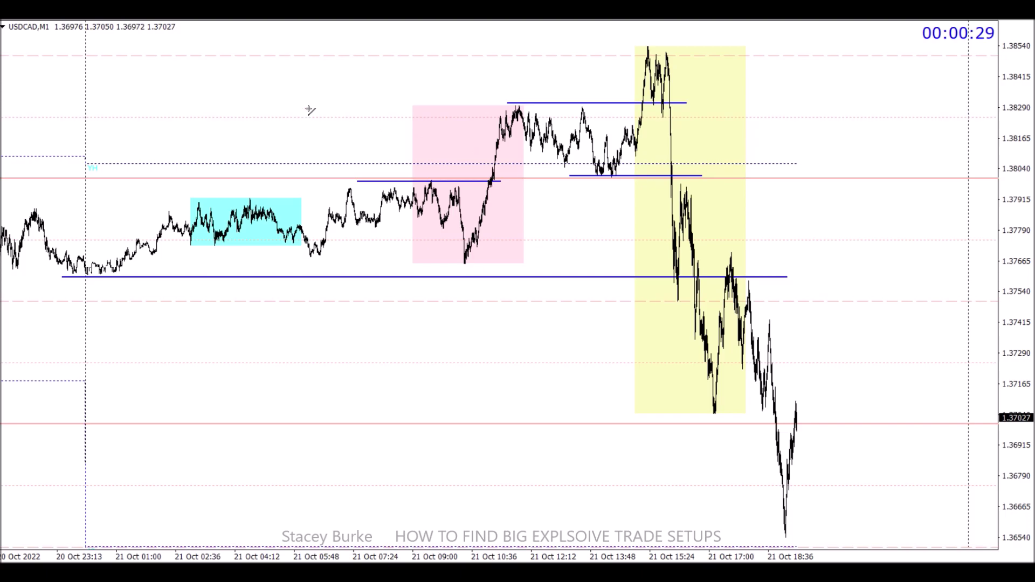
Draw a filled rectangle between the lines at about 1.3801 and 1.3760, and level the upper of these two lines.
key("alt+i")
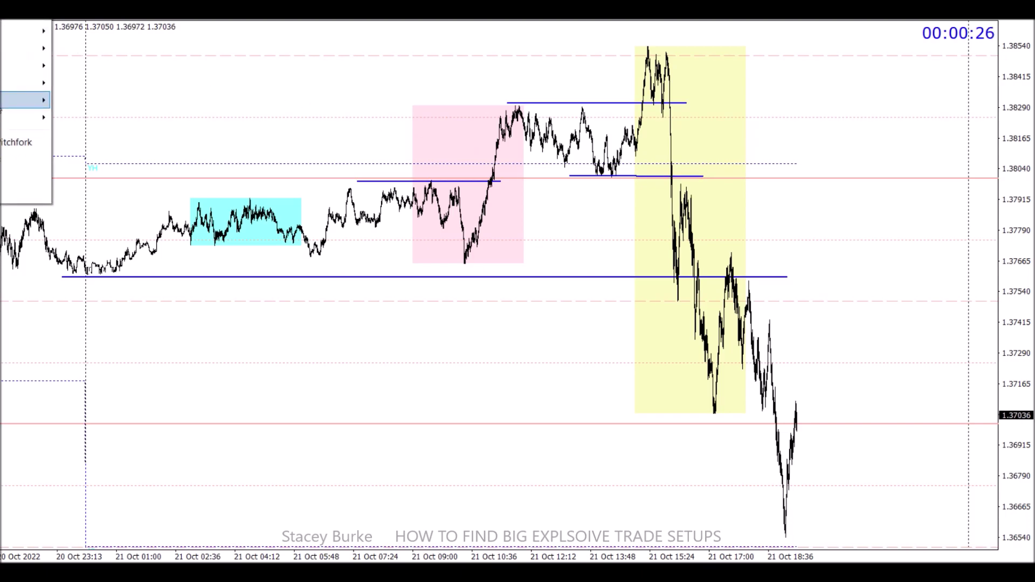
mouse_move(46, 101)
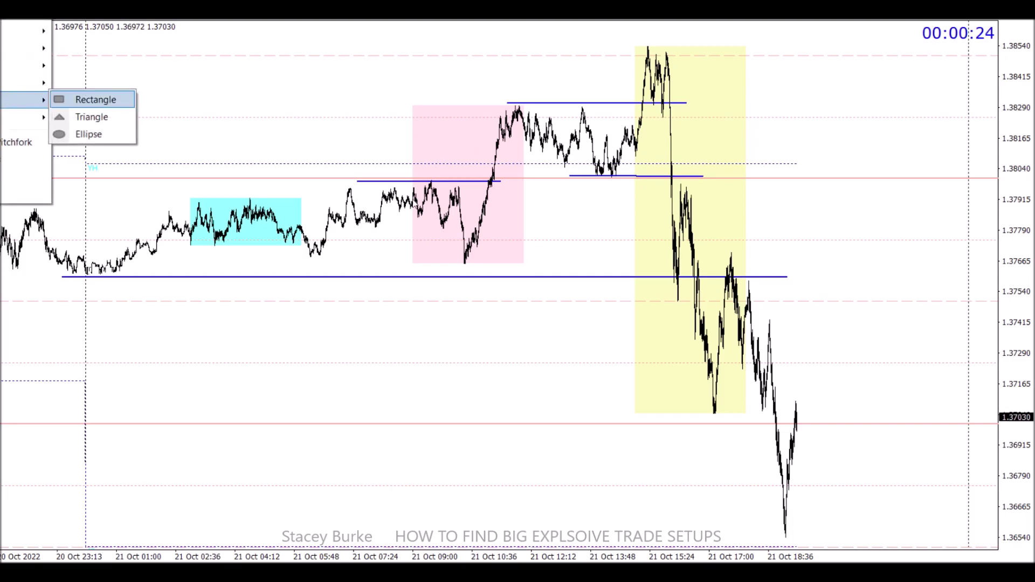
left_click(84, 101)
mouse_move(580, 182)
left_mouse_down()
mouse_move(632, 217)
mouse_move(649, 275)
left_mouse_up()
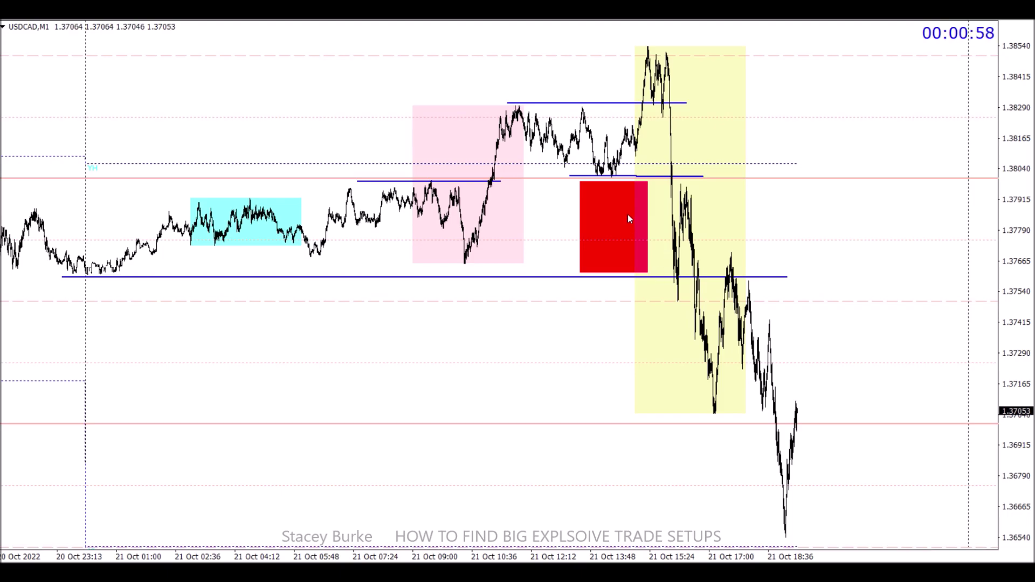
double_click(703, 176)
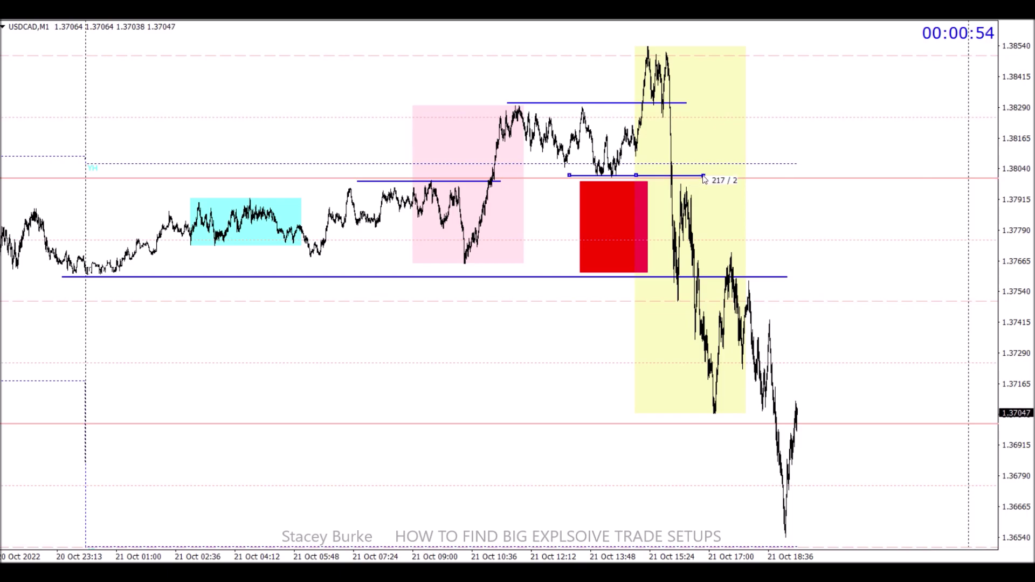
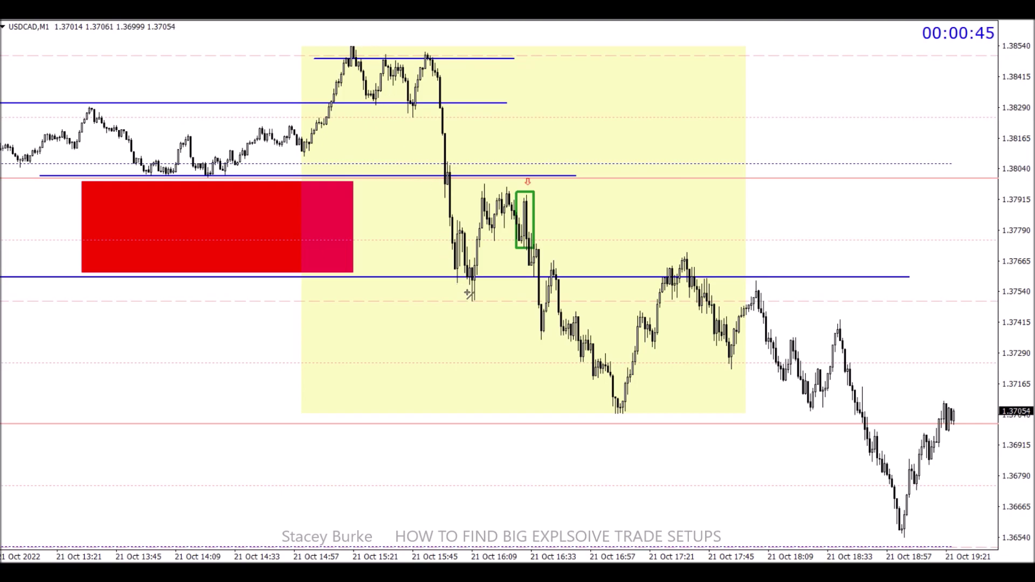
Draw a short level line under the first selloff low in the USDCAD yellow session, at about 1.3749.
left_click_drag(462, 303, 551, 303)
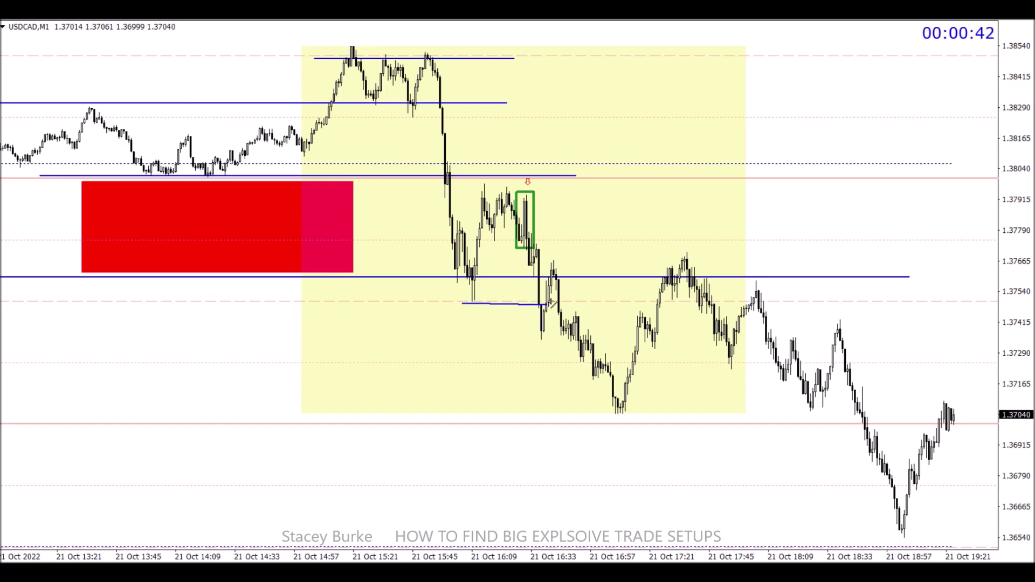
left_click_drag(546, 302, 549, 299)
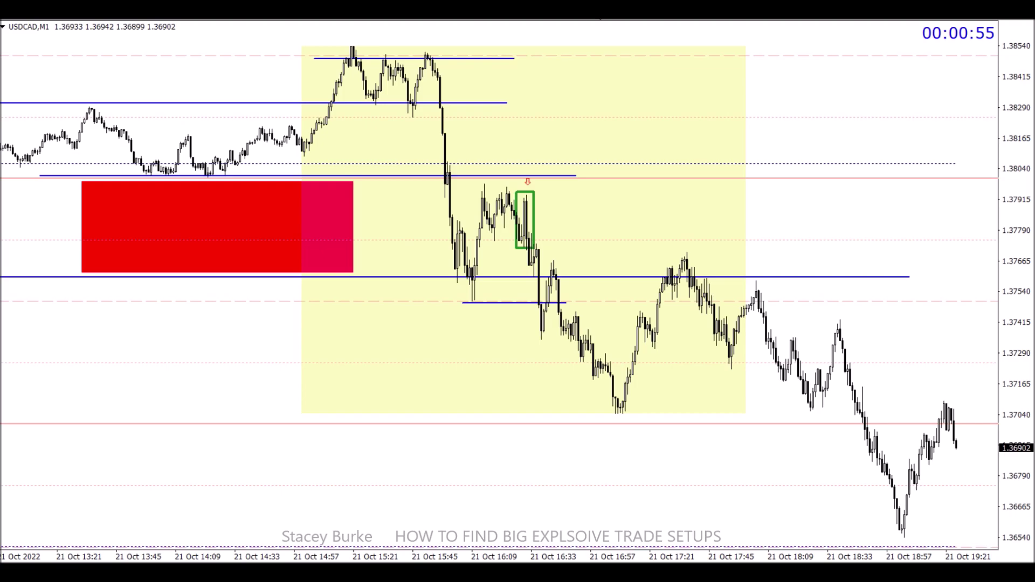
key("minus")
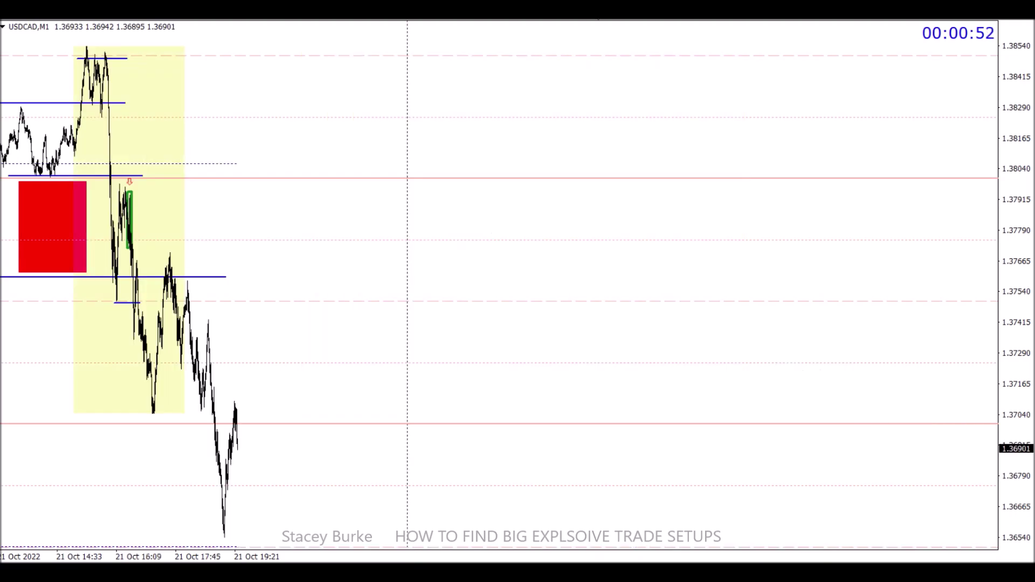
key("minus")
Draw a short horizontal line at about 1.0093 in the USDCHF yellow session, and level the support line near 1.0101.
left_click_drag(694, 195, 767, 195)
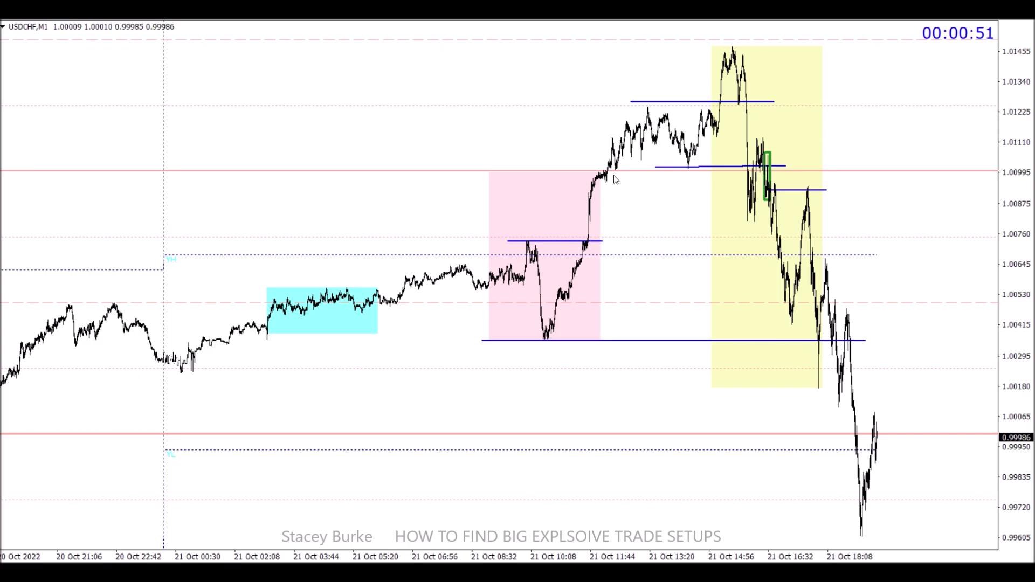
double_click(785, 168)
left_click_drag(785, 167, 696, 178)
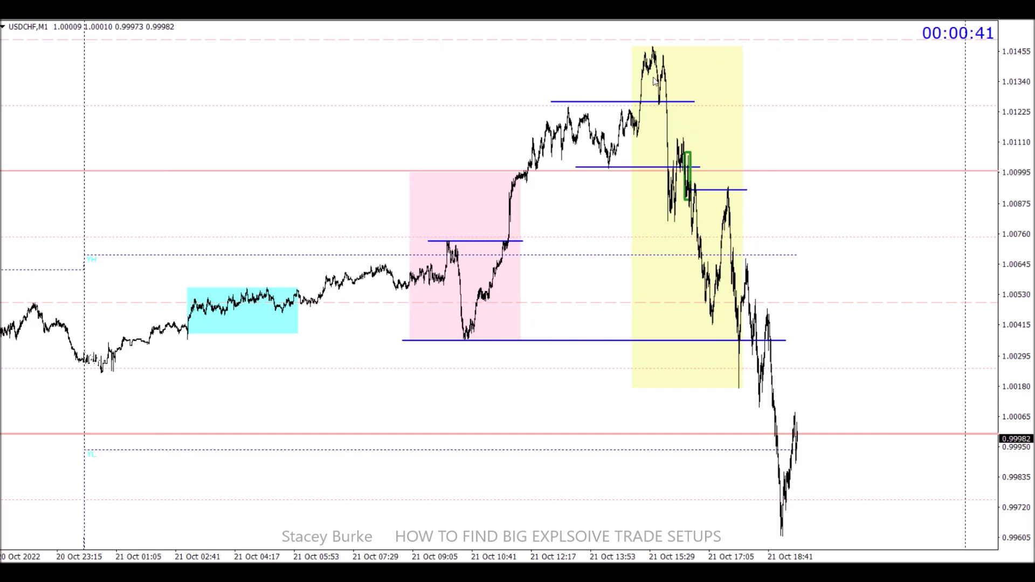
Compare with the USDCAD chart and draw a horizontal line on USDCHF under the yellow session's first selloff lows, at about 1.0080.
key("ctrl+Tab")
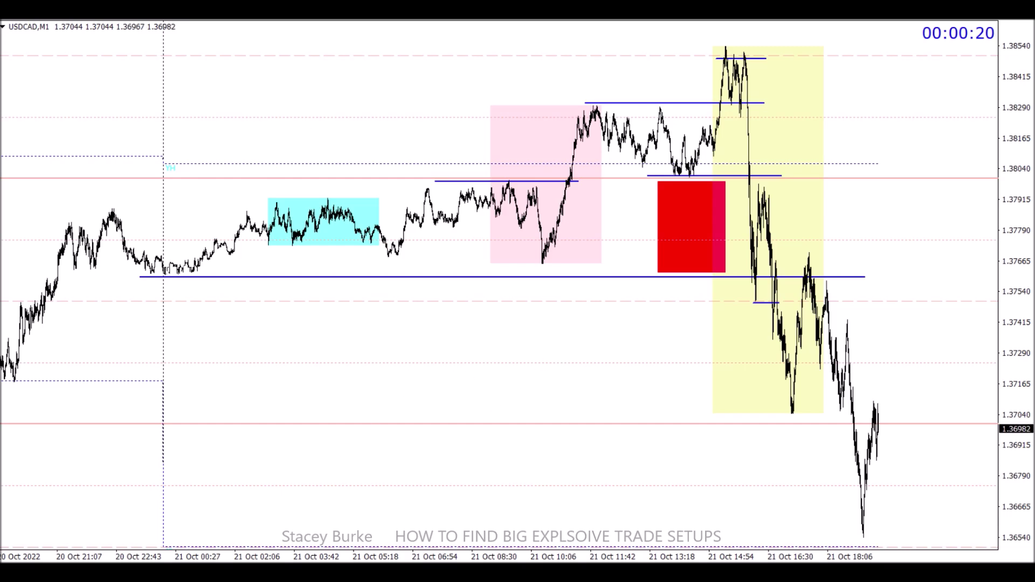
key("ctrl+Tab")
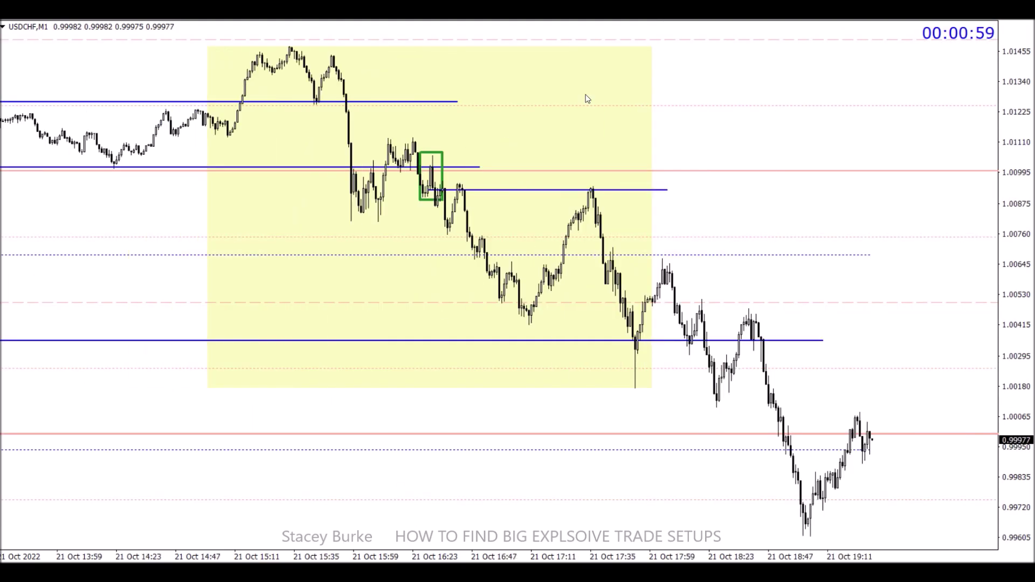
scroll(587, 99, "up", 3)
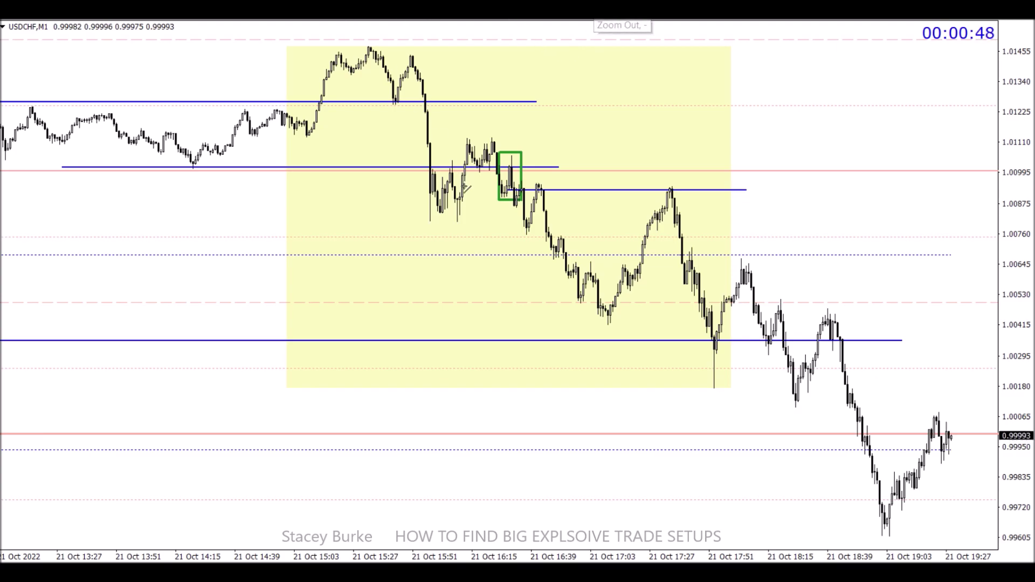
mouse_move(423, 222)
left_mouse_down()
mouse_move(744, 233)
mouse_move(760, 223)
left_mouse_up()
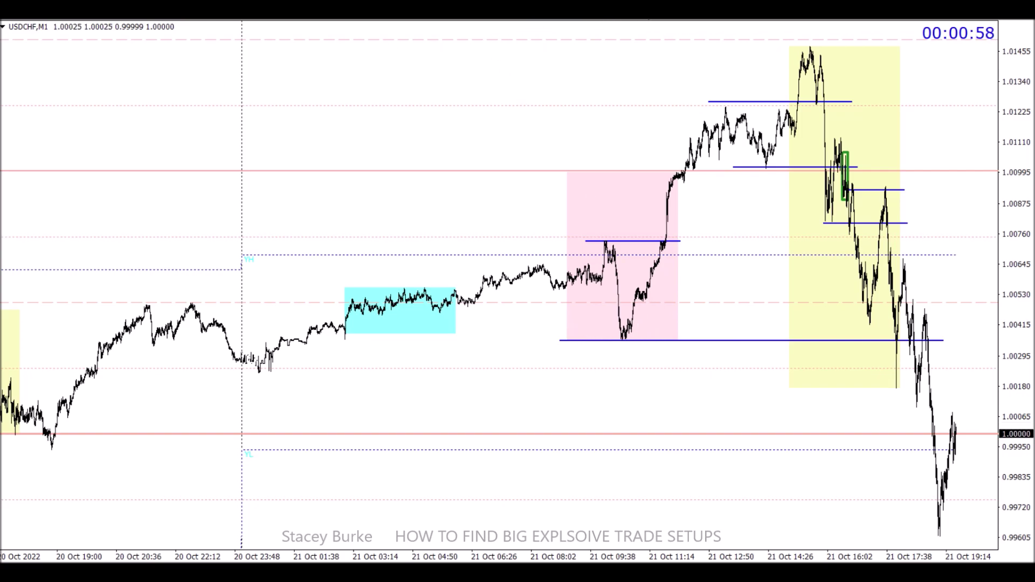
Switch to the USDJPY 15-minute chart and draw a rising trendline under the swing lows from 11 October through 21 October.
scroll(478, 291, "right", 3)
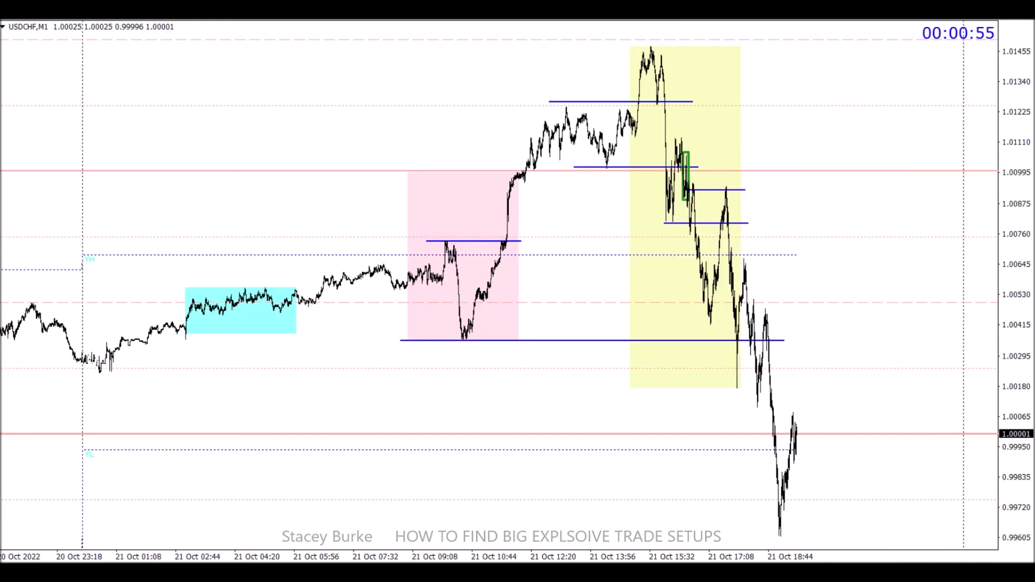
key("ctrl+F6")
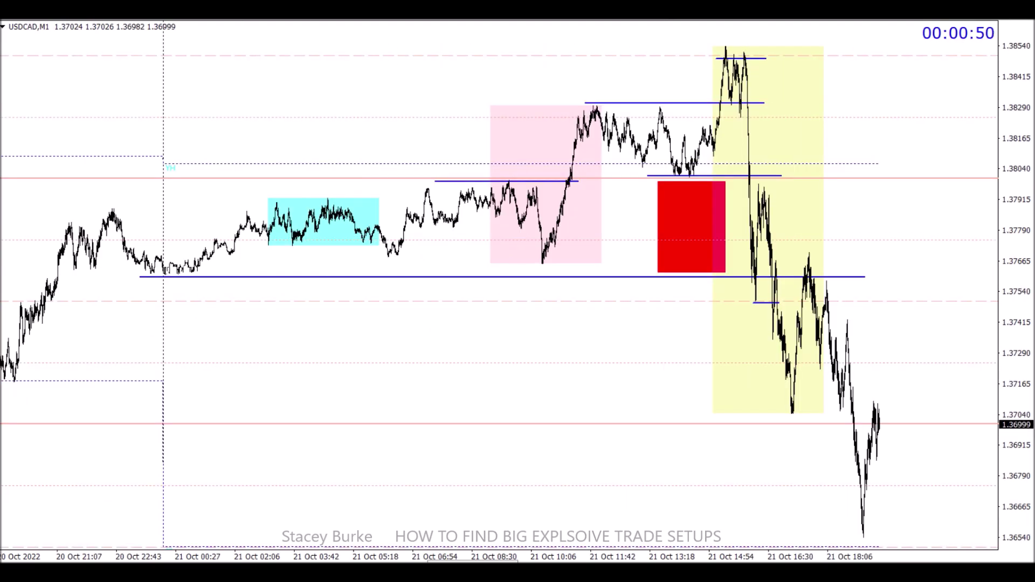
key("ctrl+F6")
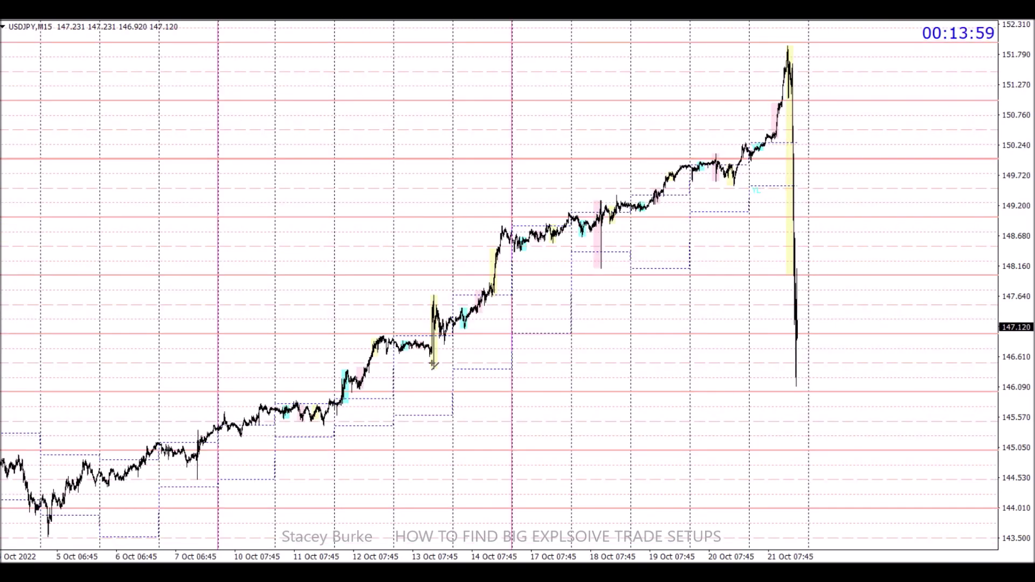
left_click_drag(789, 175, 833, 130)
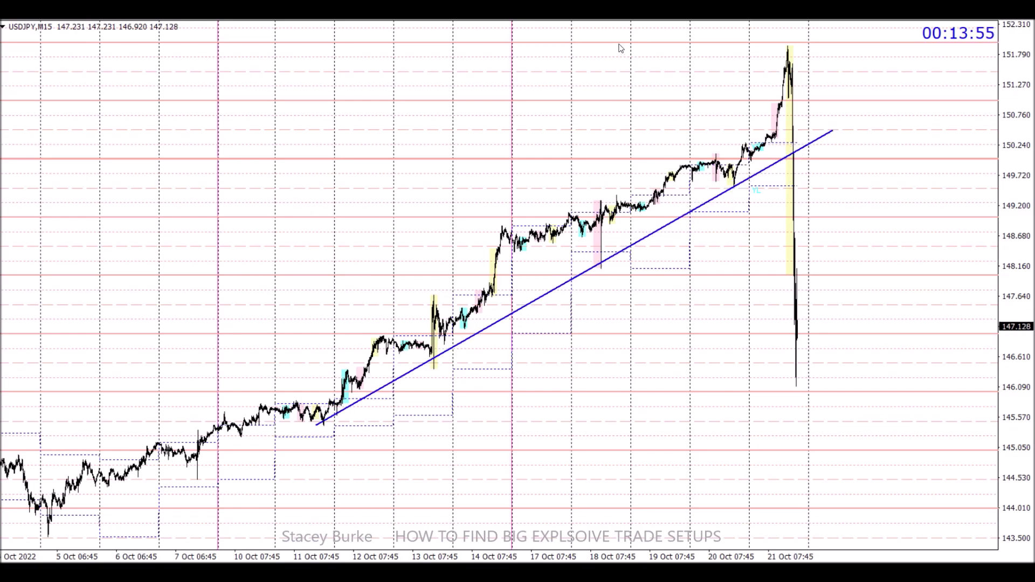
Examine the USDJPY 15-minute sessions and swing lows along the rising trendline from 18 to 21 October.
key("plus")
key("plus")
key("plus")
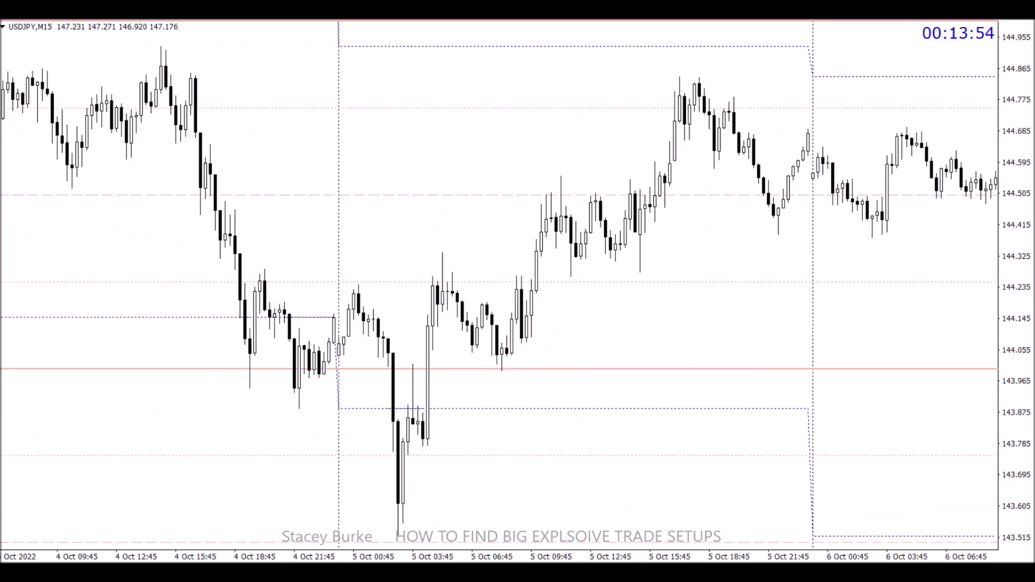
key("End")
scroll(515, 201, "up", 5)
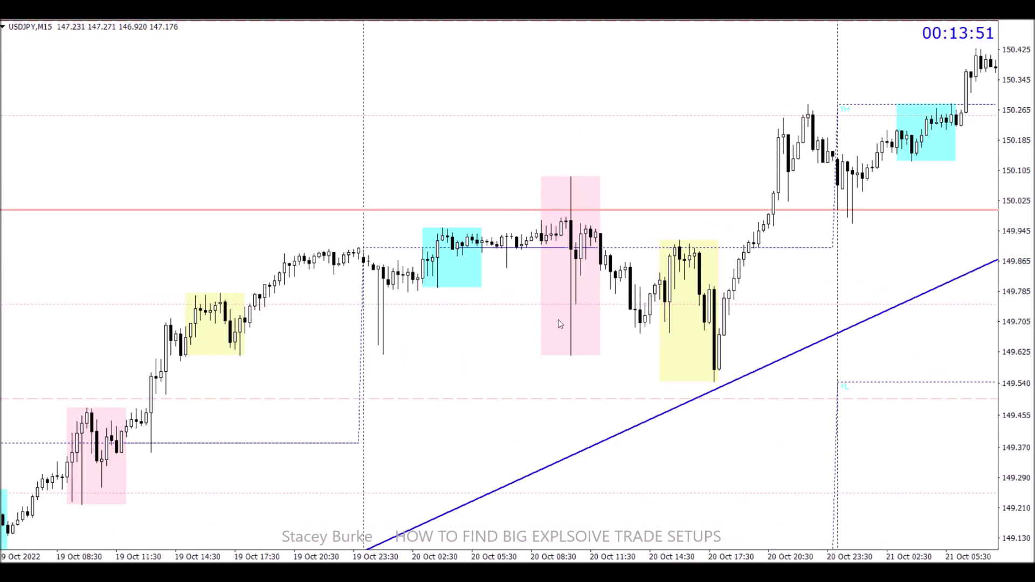
scroll(392, 312, "up", 5)
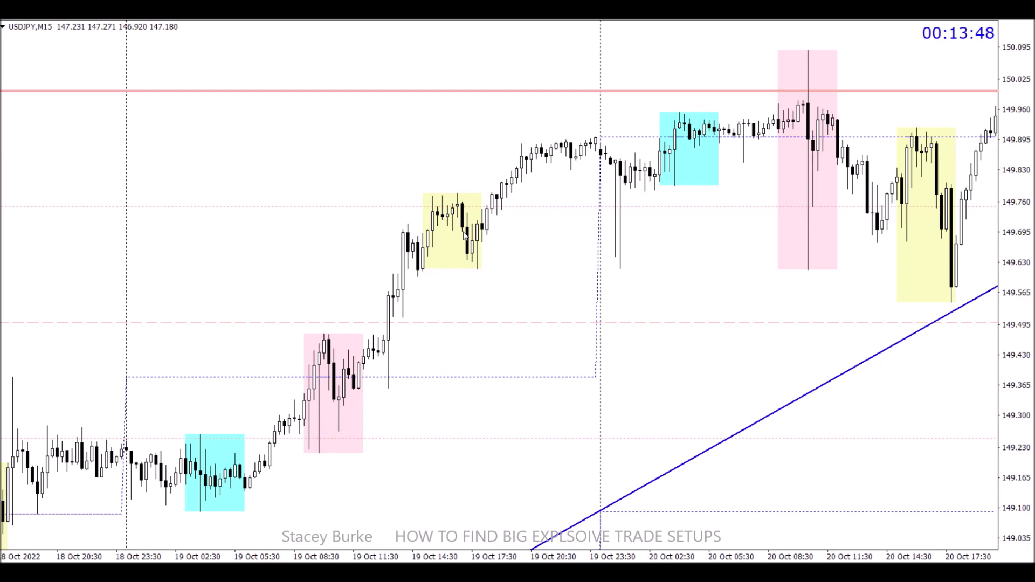
scroll(247, 322, "up", 10)
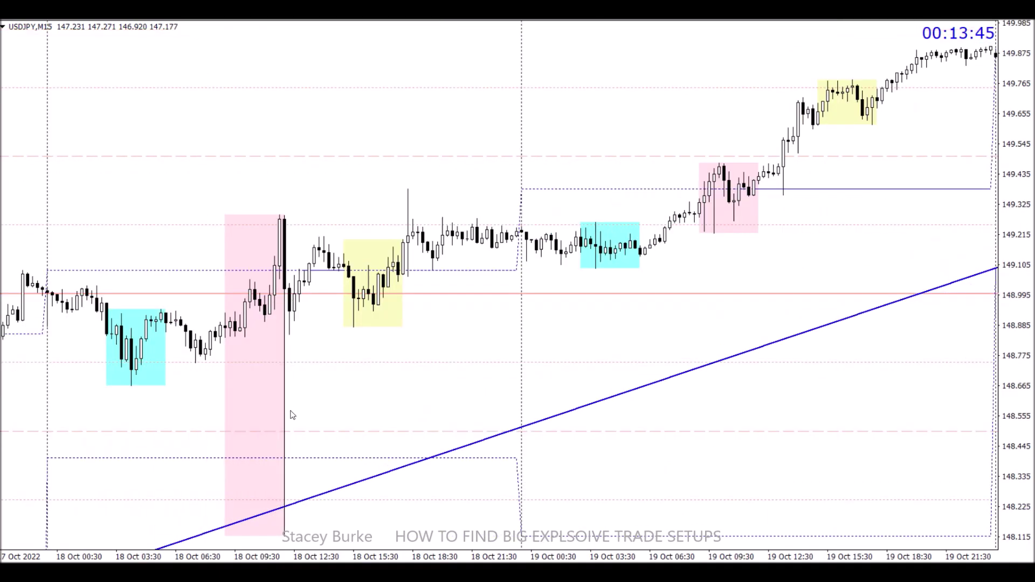
scroll(277, 394, "down", 18)
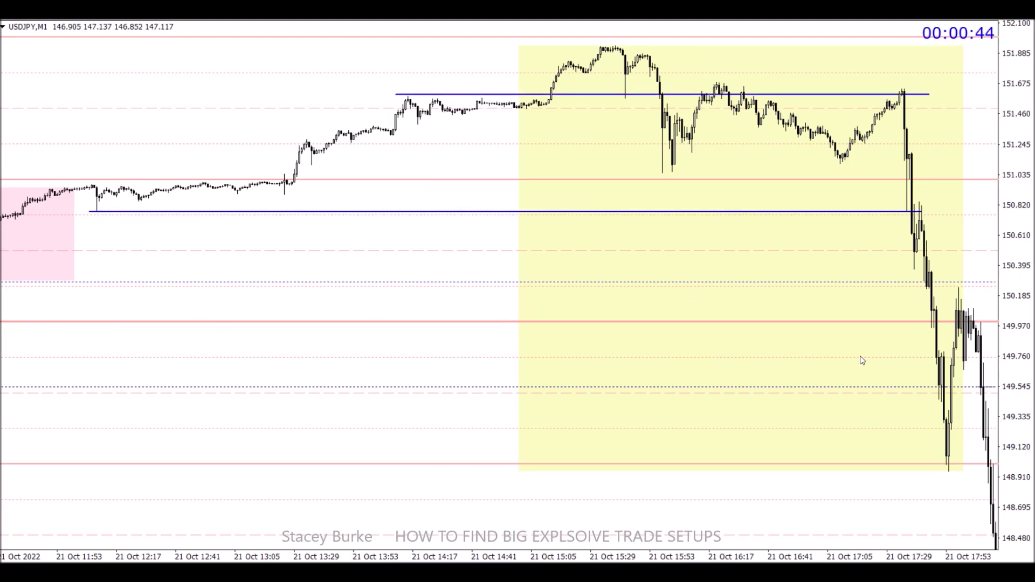
Draw horizontal lines on the USDJPY one-minute chart at the yellow session's first peak (about 151.84) and at about 151.33 after the selloff lows.
scroll(846, 357, "down", 4)
scroll(678, 344, "up", 2)
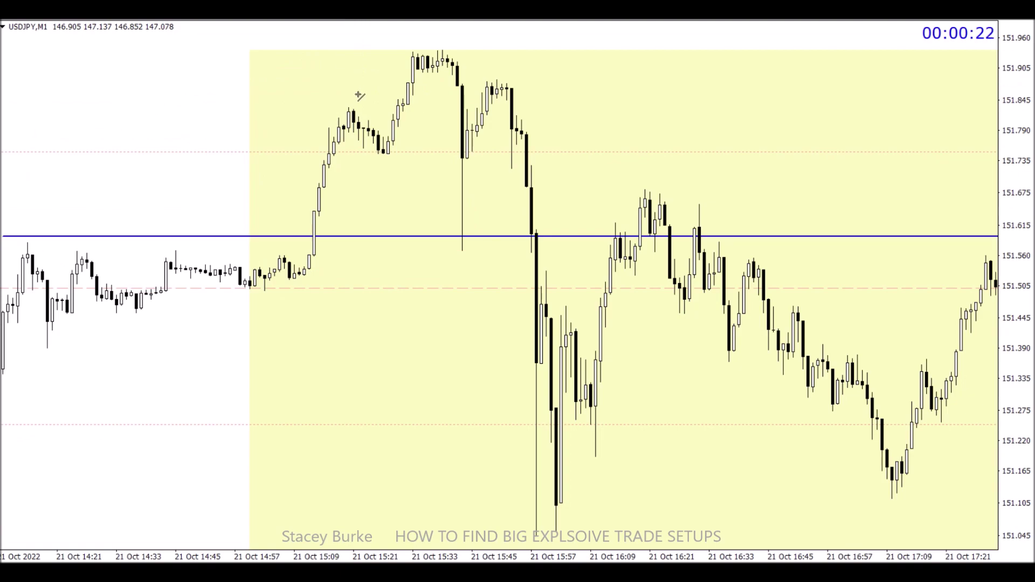
left_click_drag(333, 106, 547, 106)
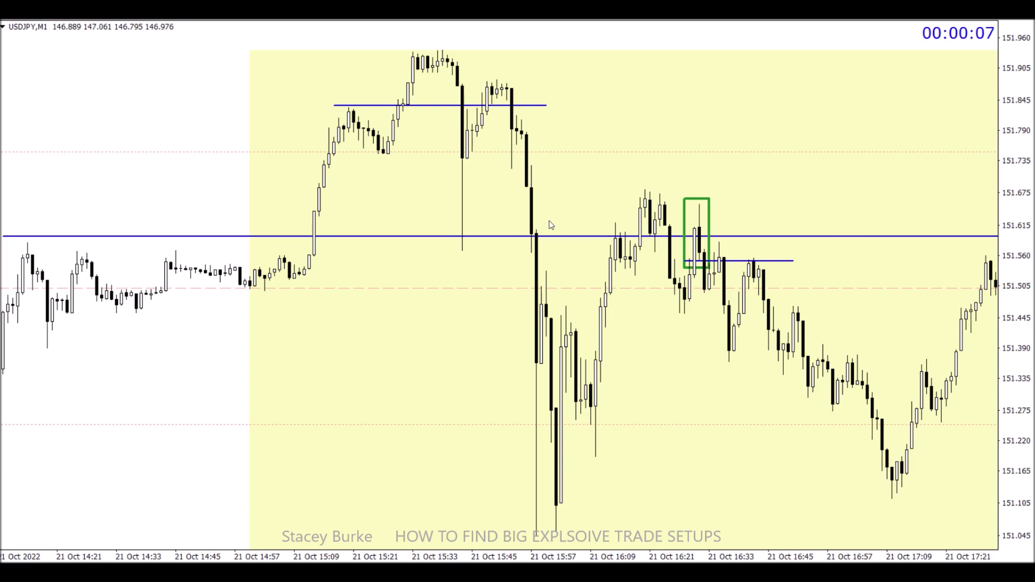
left_click_drag(580, 382, 971, 381)
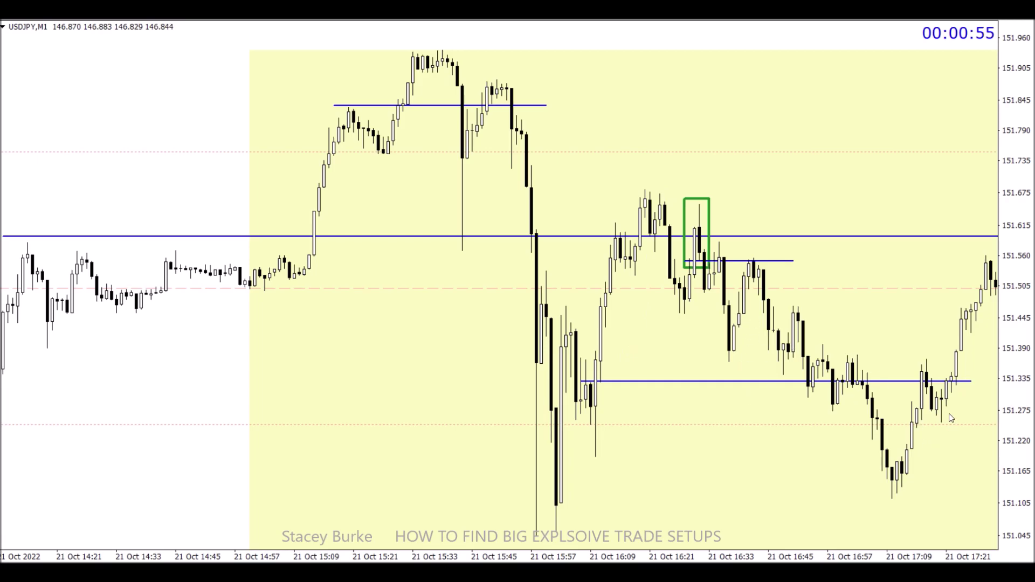
Change the USDJPY chart to the 15-minute timeframe to show the whole 21 October selloff.
scroll(952, 418, "down", 3)
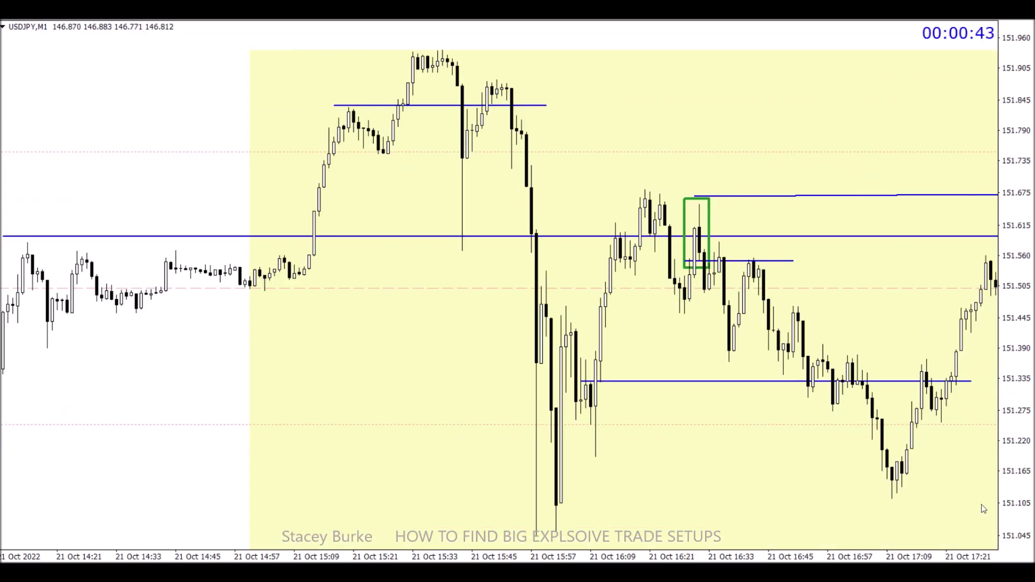
scroll(984, 510, "down", 3)
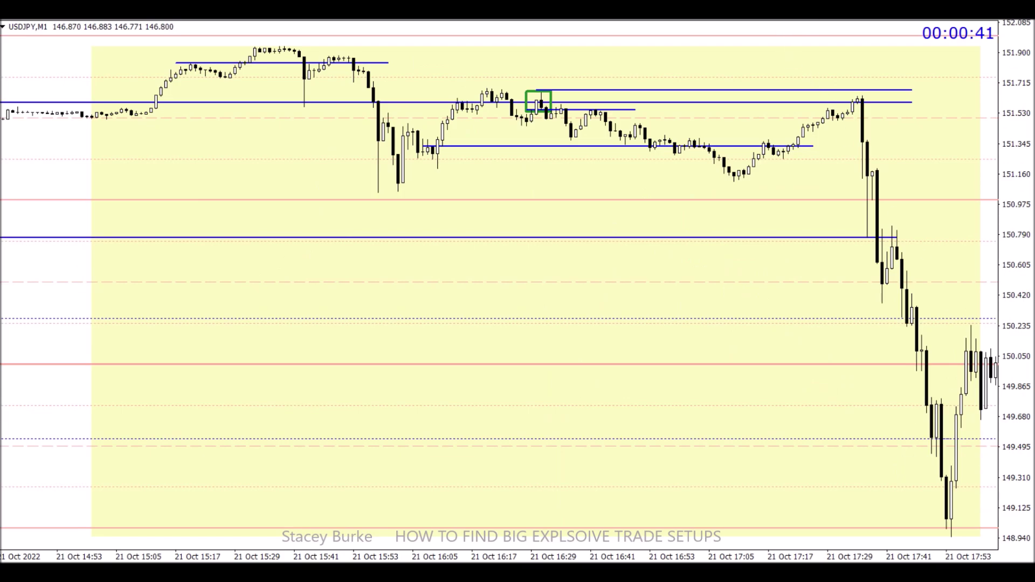
key("m")
key("1")
key("5")
key("Return")
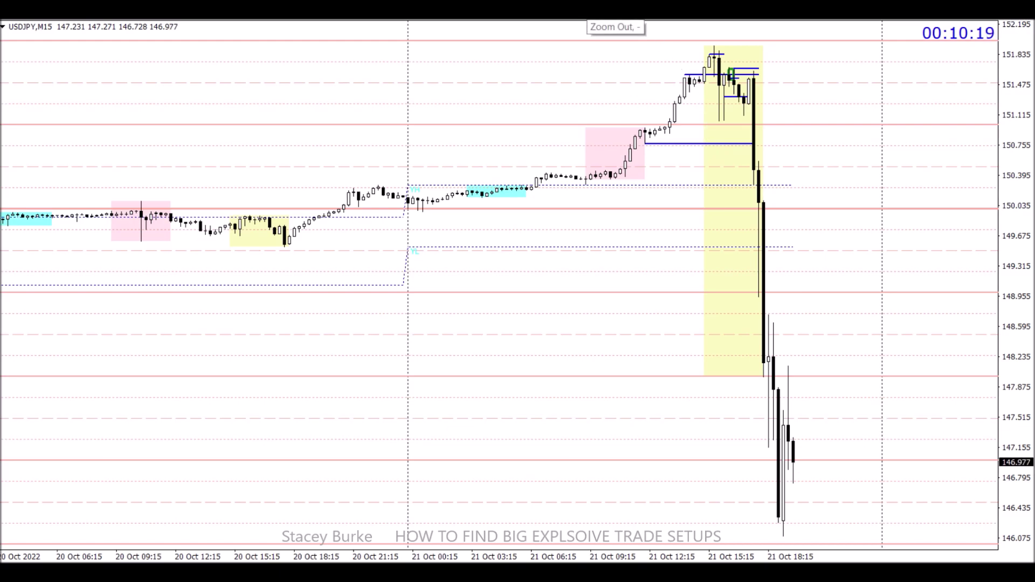
key("minus")
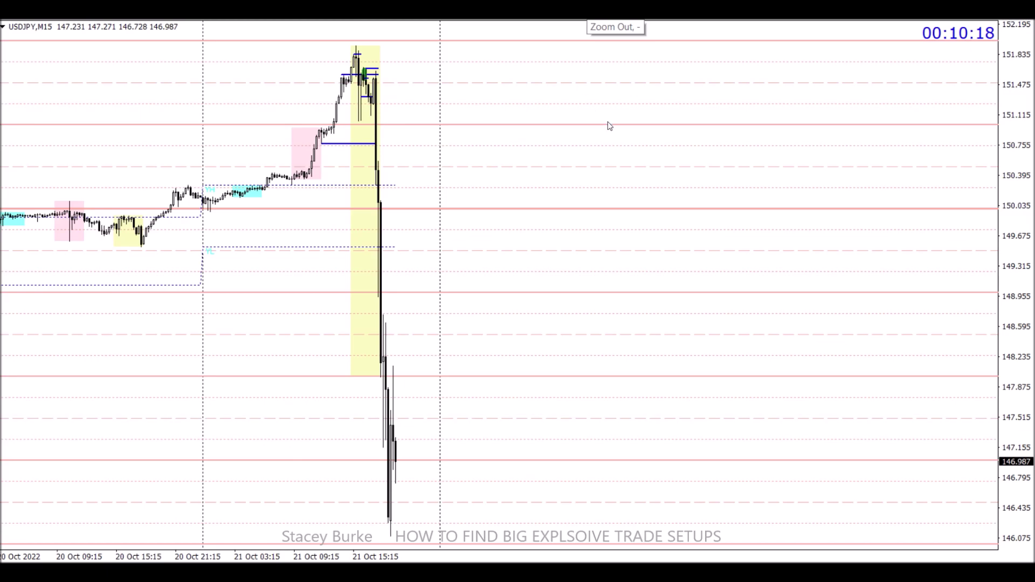
scroll(612, 125, "down", 5)
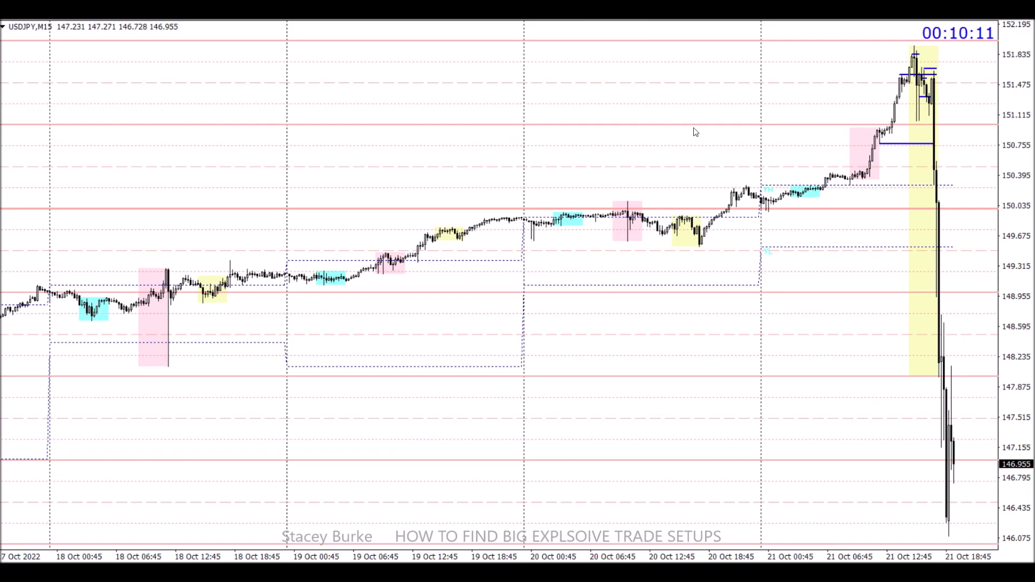
scroll(694, 132, "down", 3)
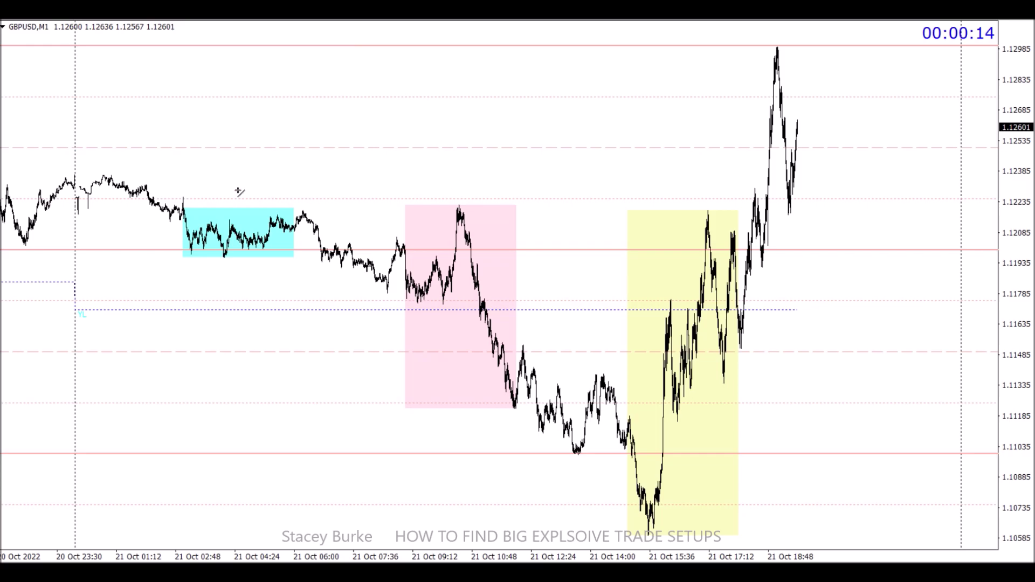
Draw a horizontal line at about 1.1237 on the GBPUSD one-minute chart, from the 20–21 October highs through the evening rally.
left_click_drag(59, 175, 837, 174)
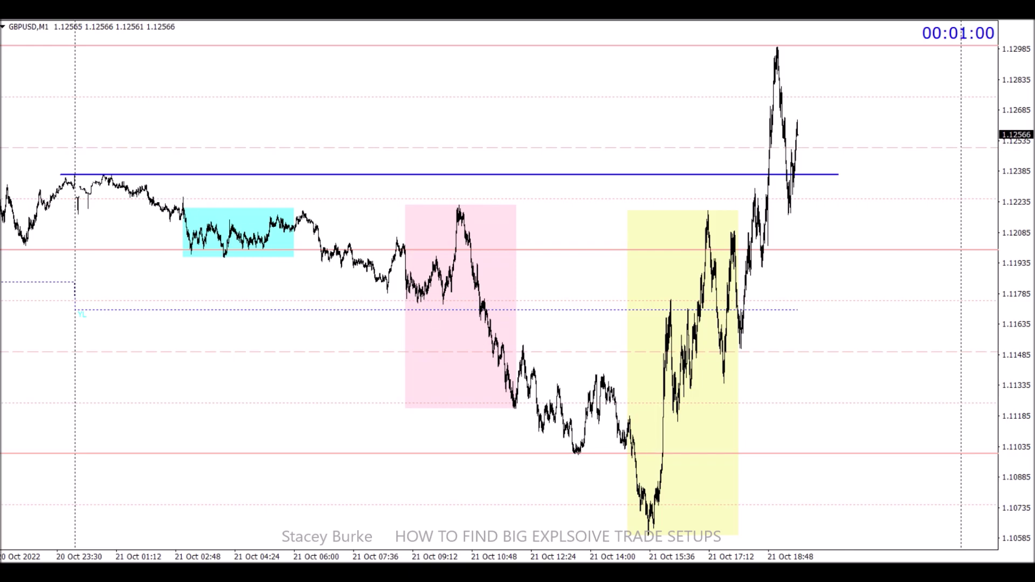
Draw a rectangle from about 1.1175 to 1.1165 around the previous day's low line, below the cyan session.
key("alt+i")
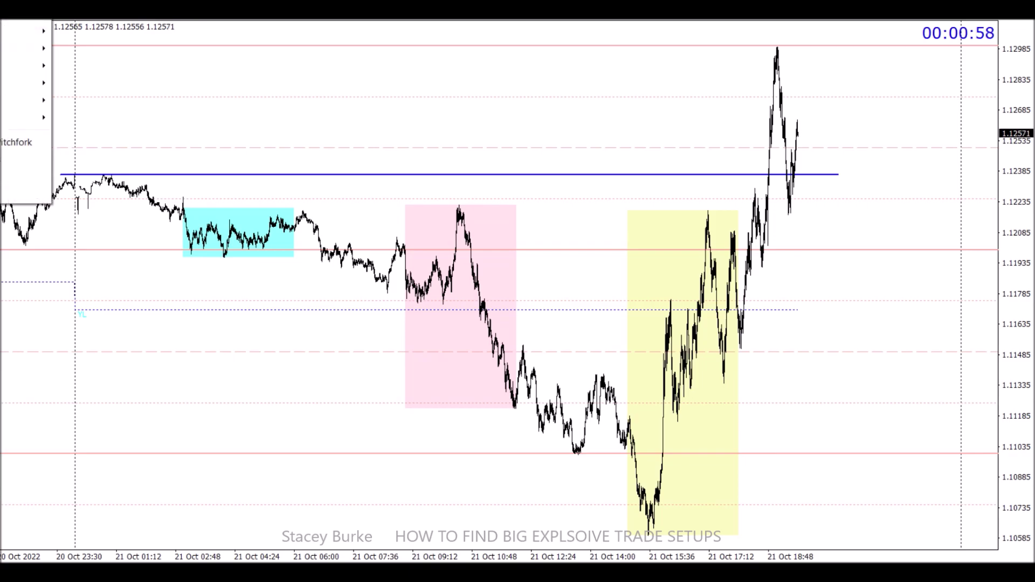
key("Down")
key("Down")
key("Down")
key("Down")
key("Right")
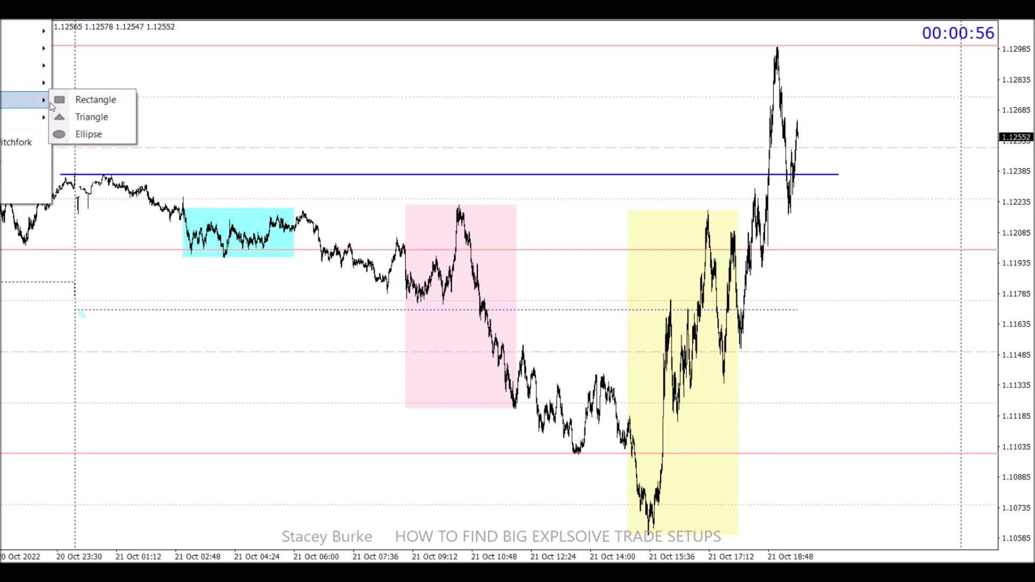
key("Return")
left_click_drag(128, 301, 361, 321)
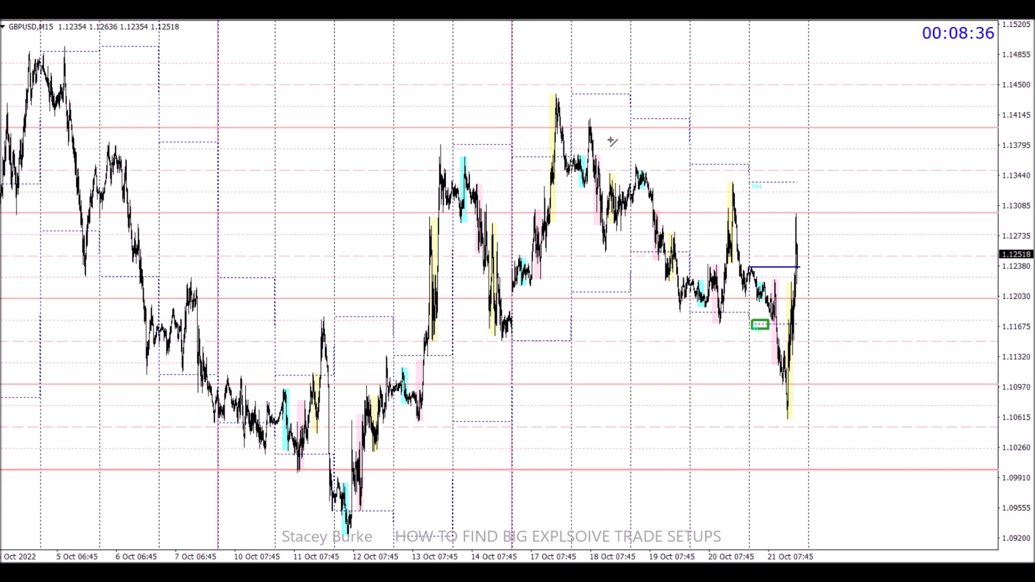
On the GBPUSD 15-minute chart, draw horizontal lines at about 1.1380 from the 13 October high and about 1.1206 from the 17 October opening lows.
left_click_drag(431, 144, 622, 145)
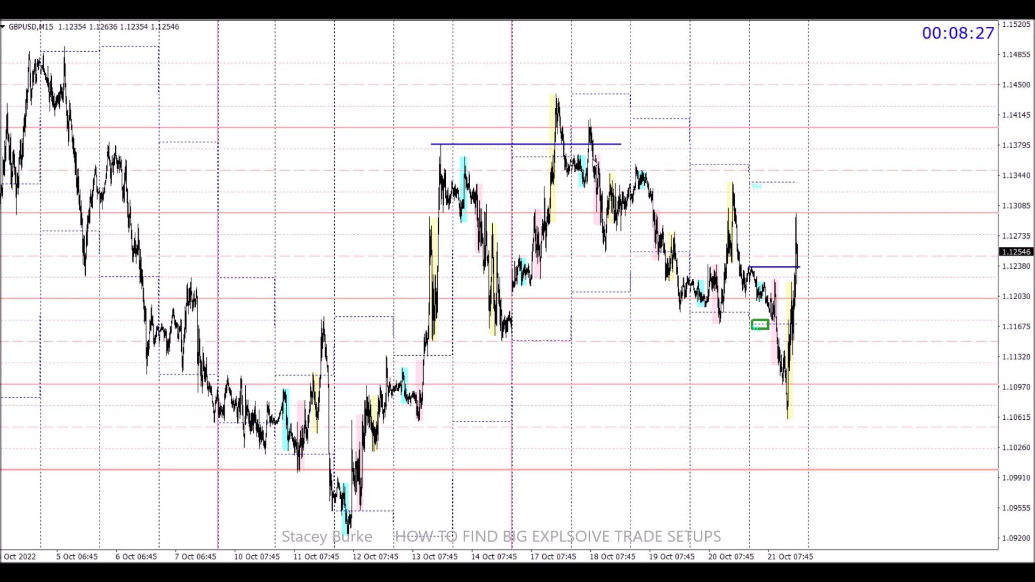
mouse_move(591, 182)
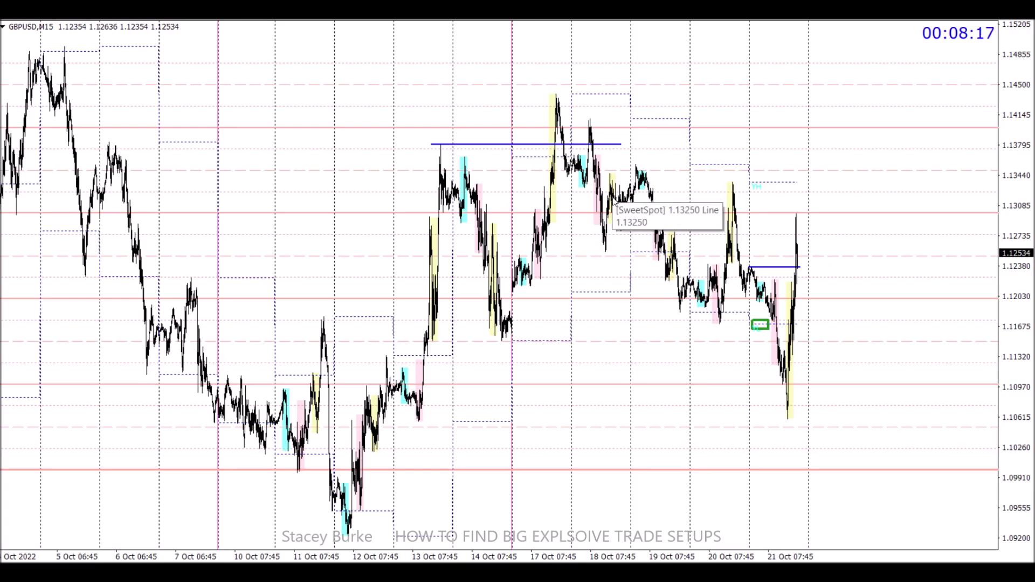
mouse_move(620, 209)
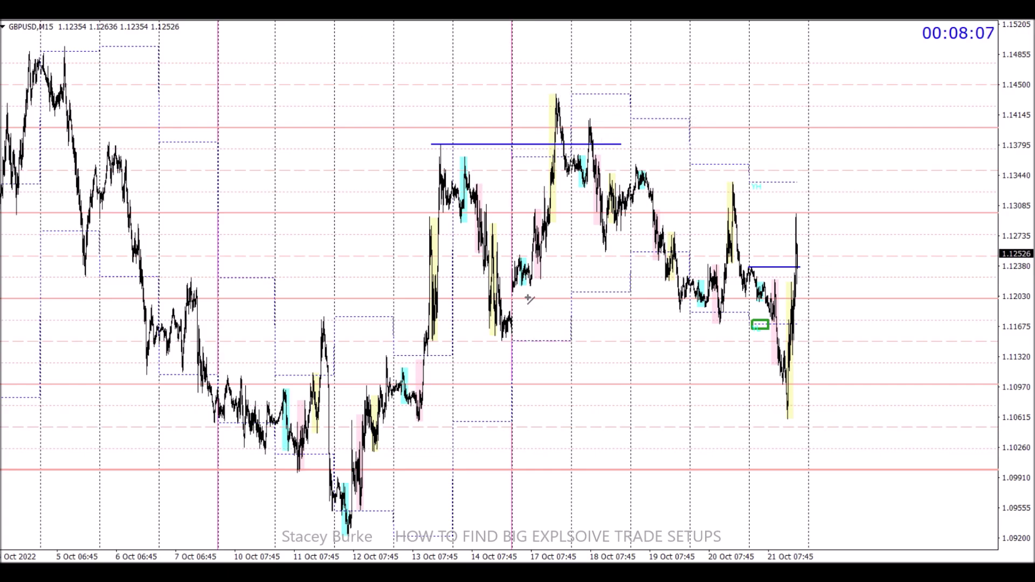
left_click_drag(514, 294, 710, 294)
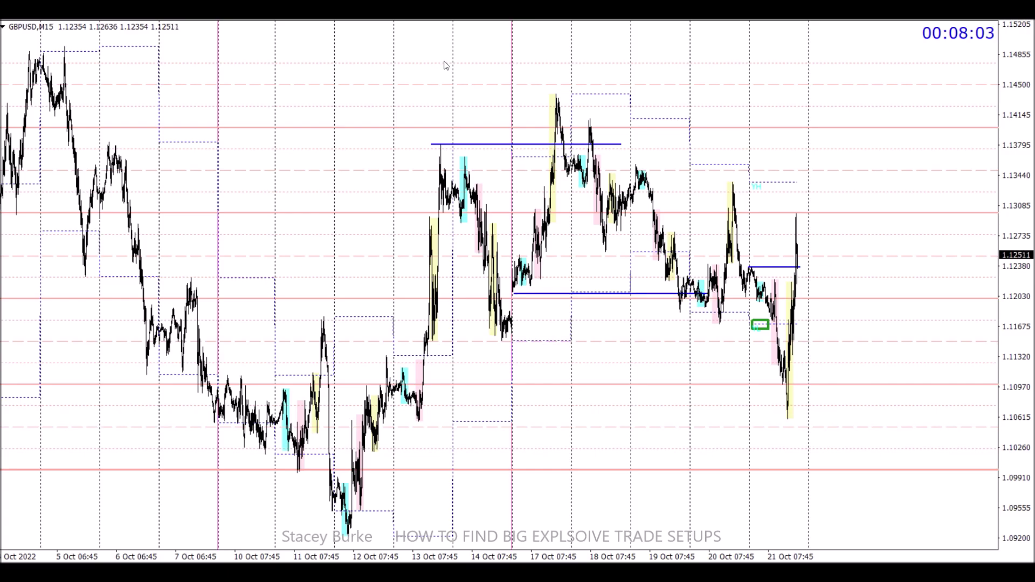
Draw horizontal lines at about 1.1256 from the 18 October low, 1.1168 under the 20 October low and 1.1104 from 13 to 21 October.
left_click_drag(602, 251, 686, 251)
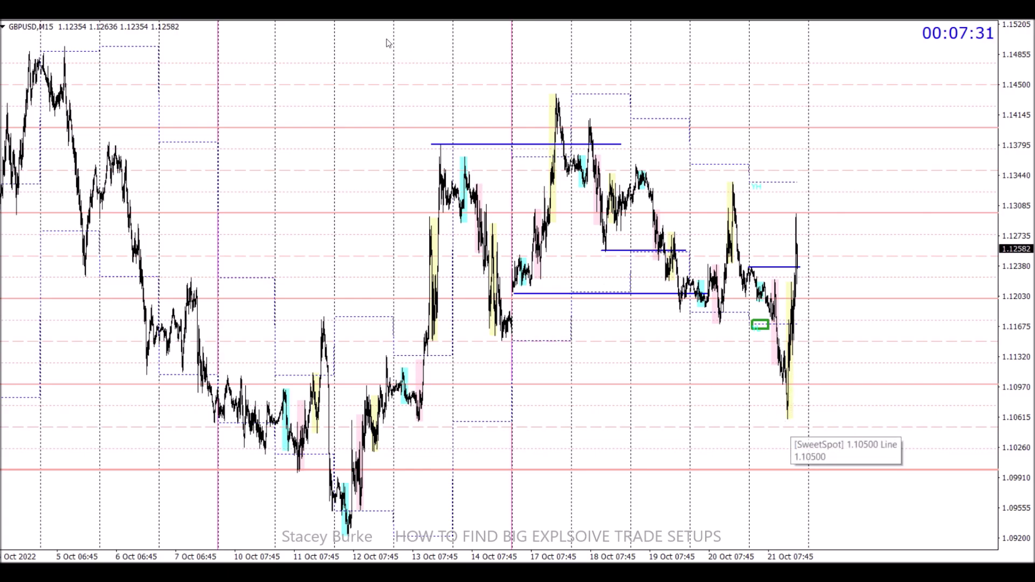
left_click_drag(702, 327, 783, 326)
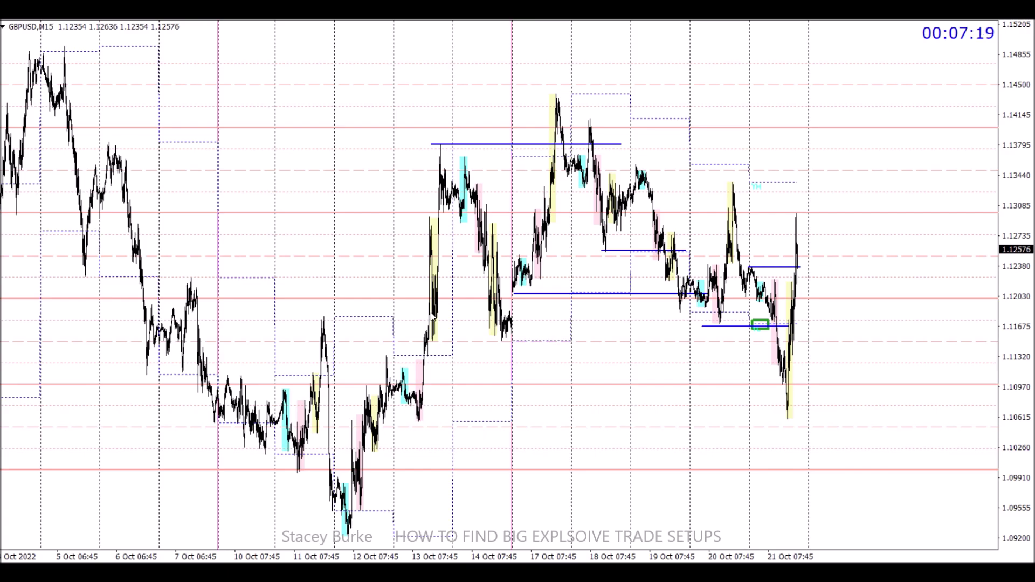
mouse_move(411, 381)
left_mouse_down()
mouse_move(827, 380)
mouse_move(815, 382)
left_mouse_up()
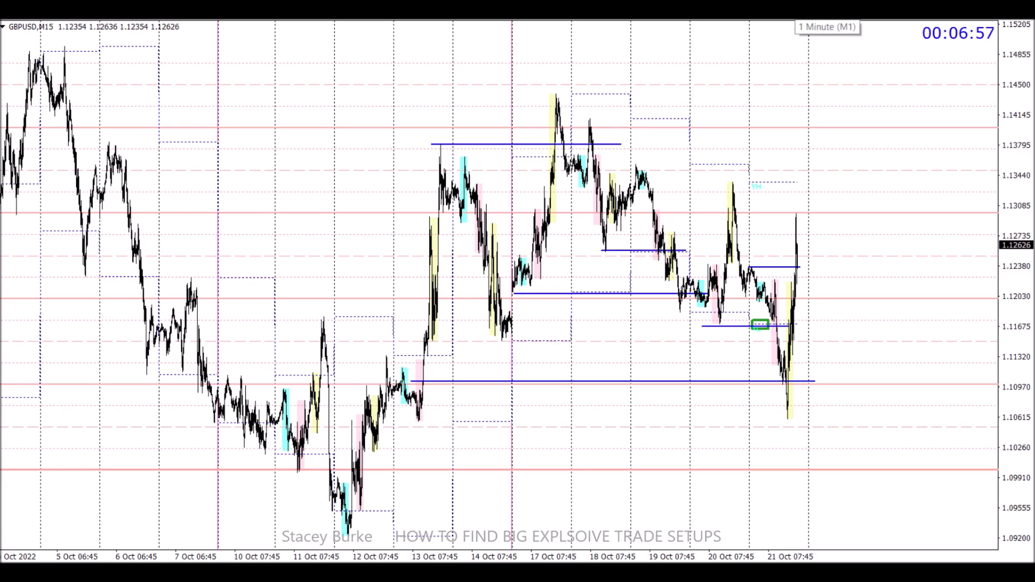
Return to the one-minute timeframe and delete the green rectangle together with the line at about 1.1168.
left_click(683, 20)
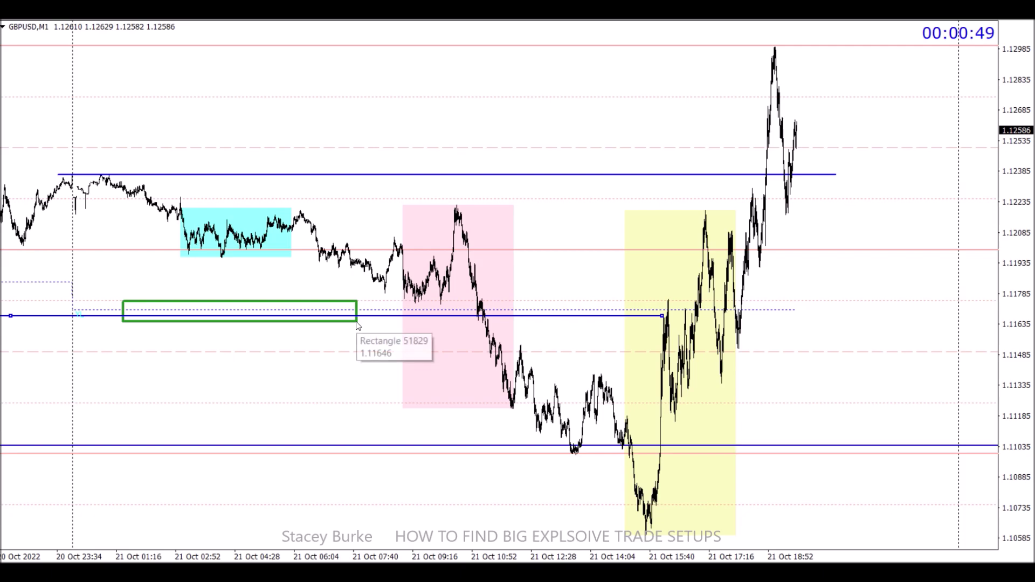
double_click(357, 322)
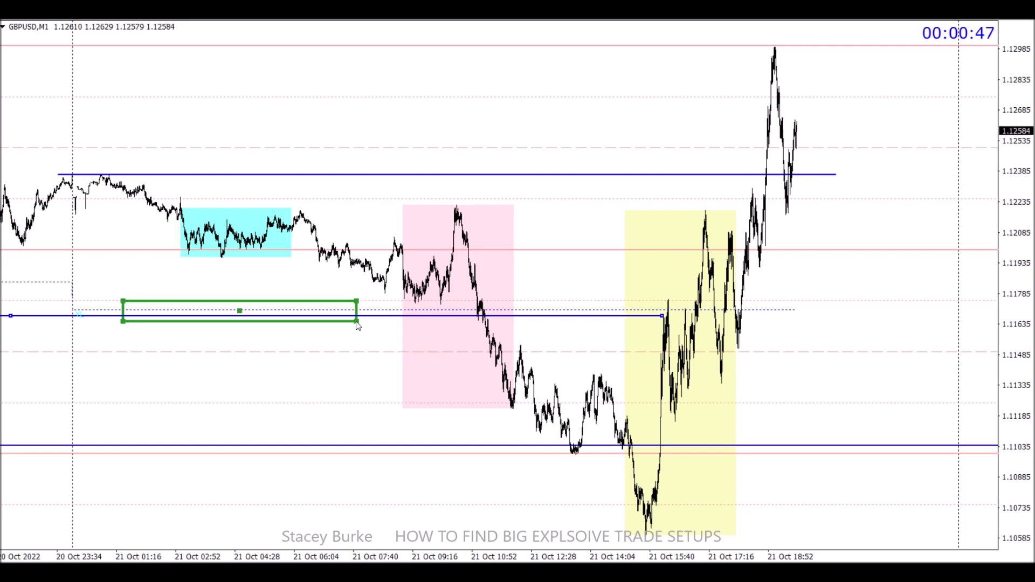
key("Delete")
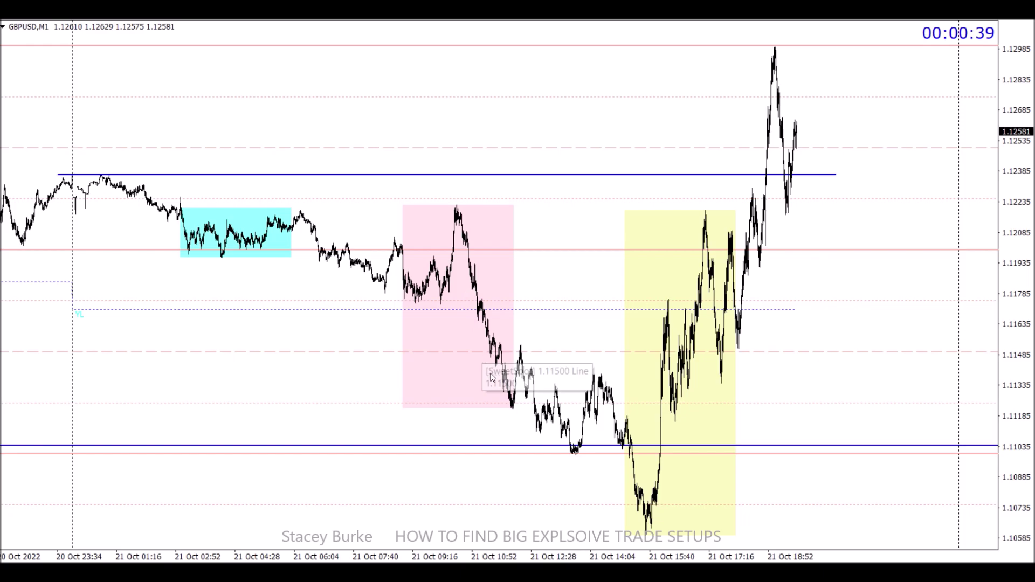
Draw a rectangle from about 1.1169 to 1.1163, stretching from the pink session's decline to the yellow session's rally.
key("alt+i")
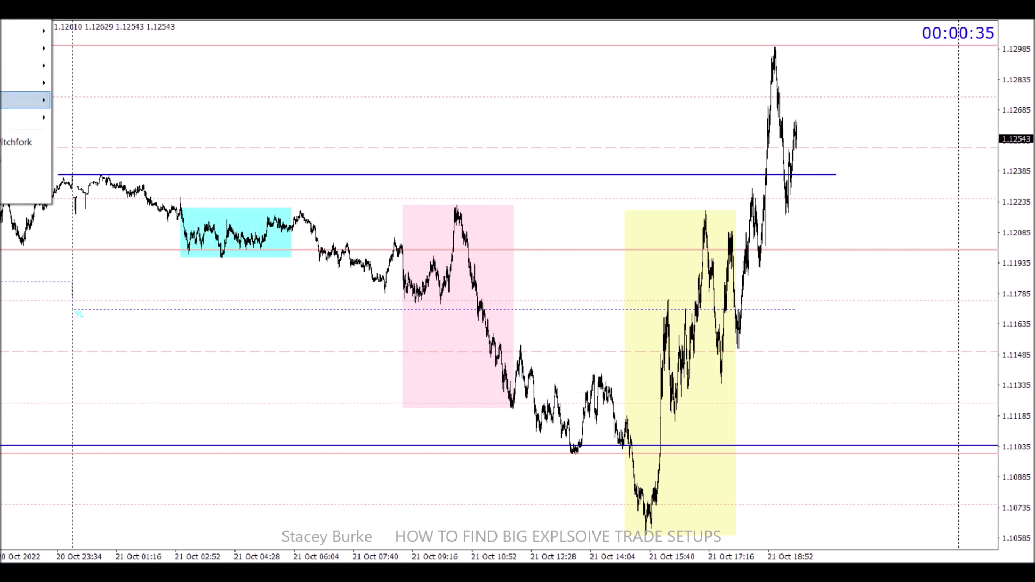
mouse_move(15, 104)
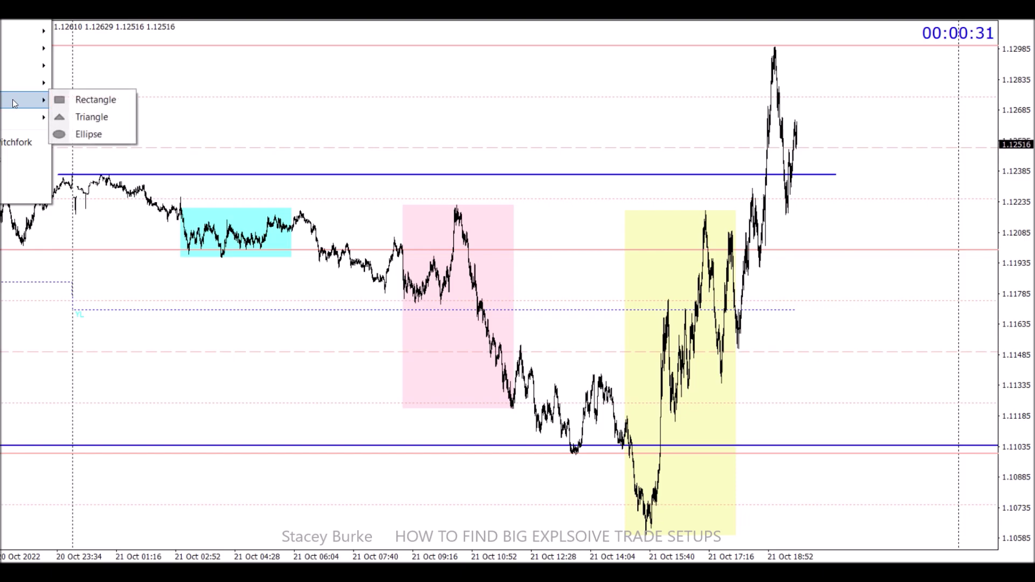
left_click(89, 99)
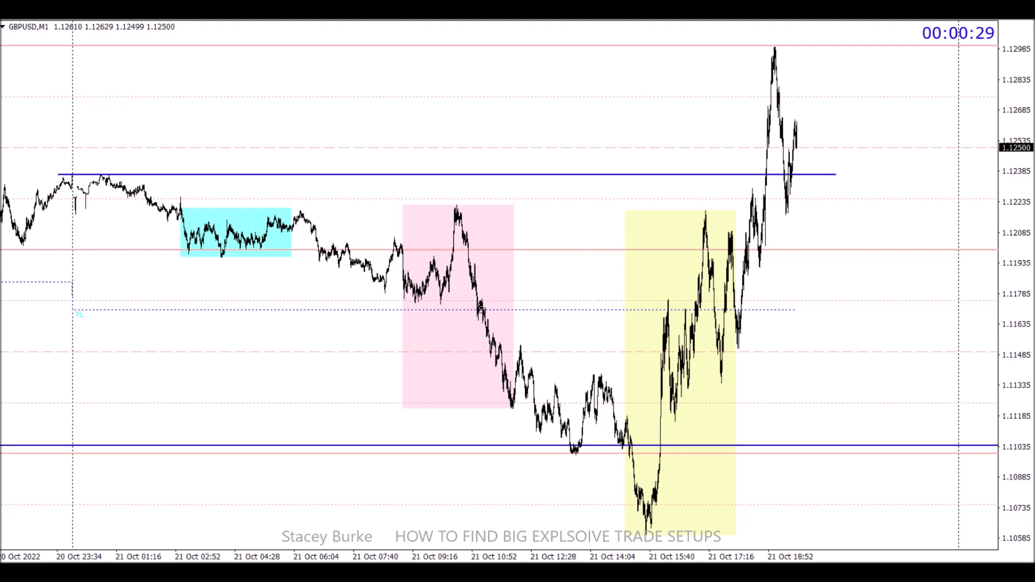
left_click_drag(483, 313, 656, 325)
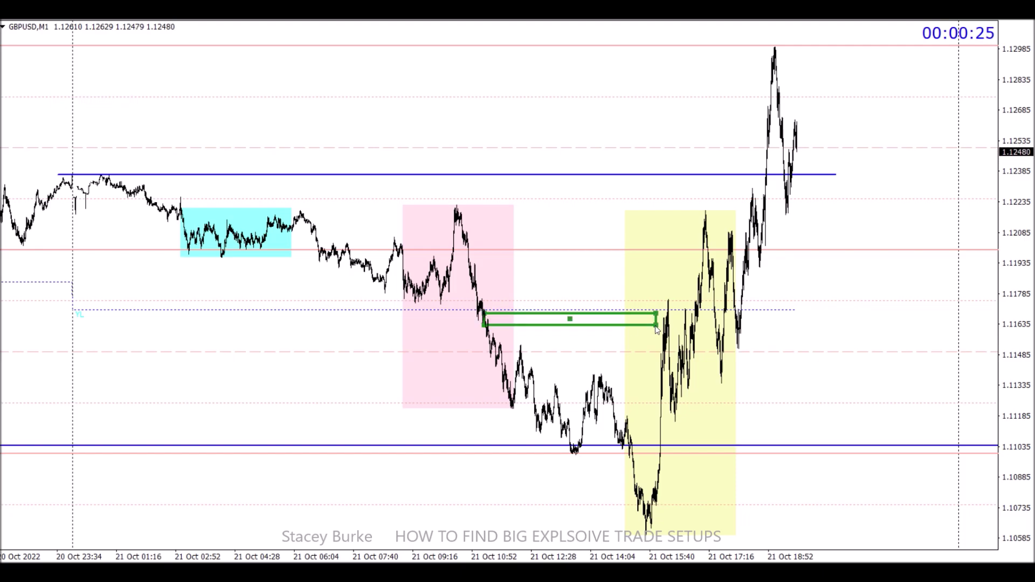
Fill the new green rectangle by setting it to draw as background, and deselect it.
right_click(660, 334)
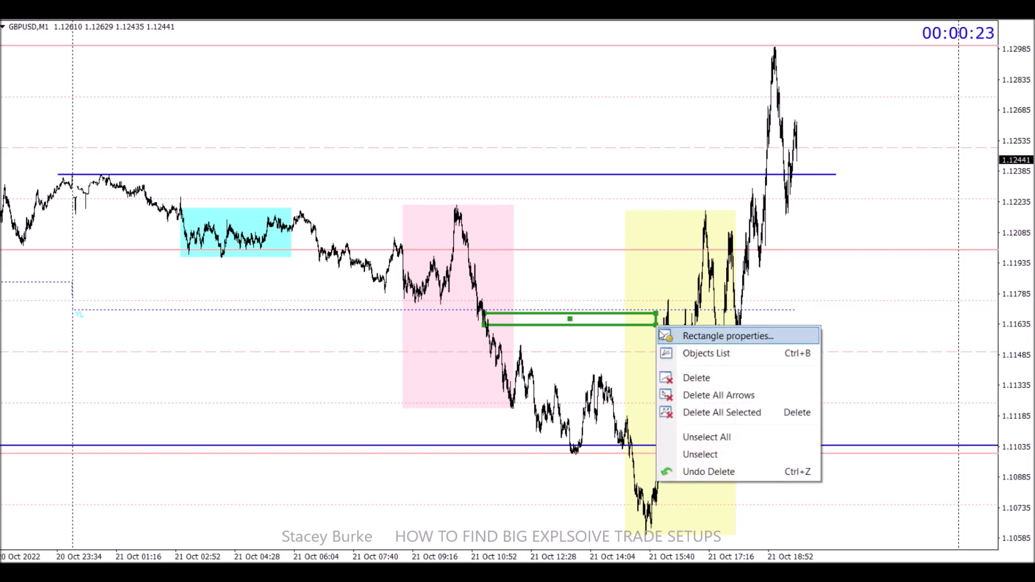
left_click(695, 336)
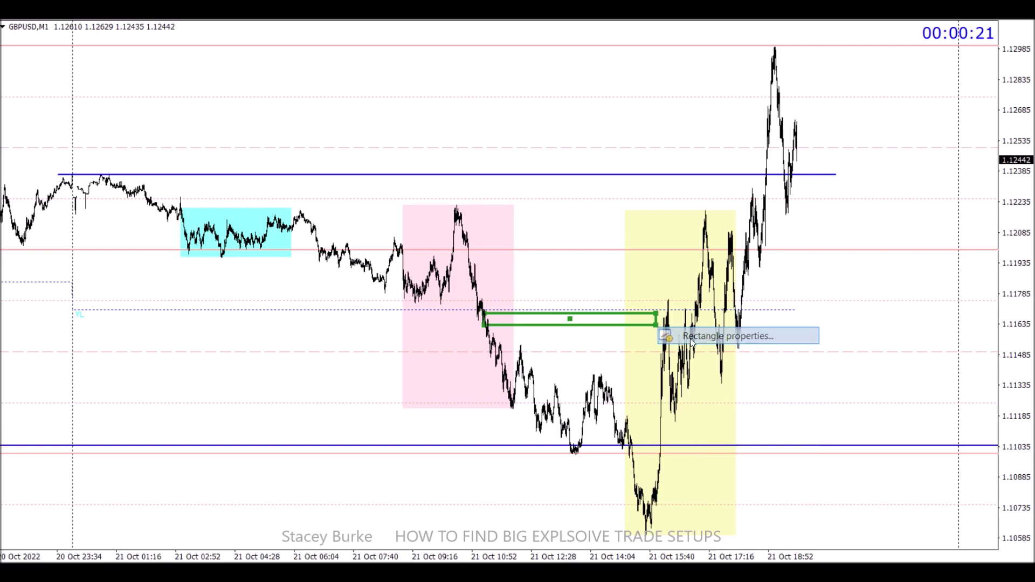
left_click(419, 320)
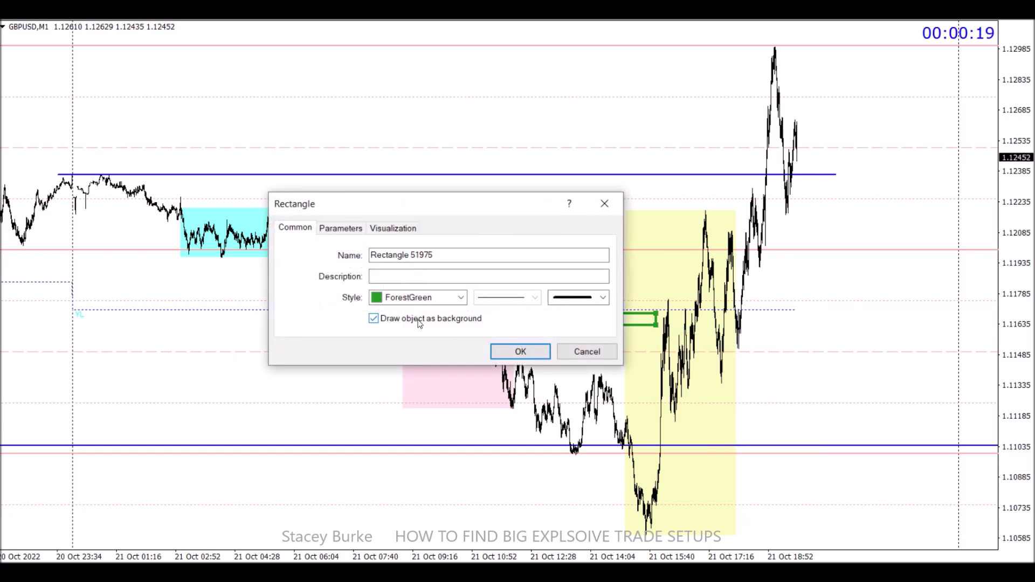
left_click(501, 348)
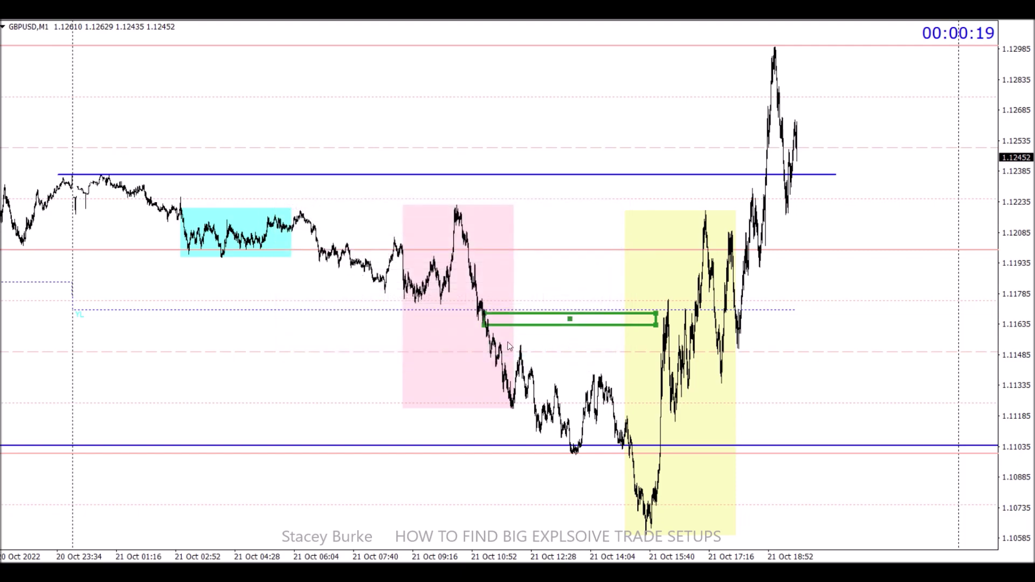
left_click(658, 330)
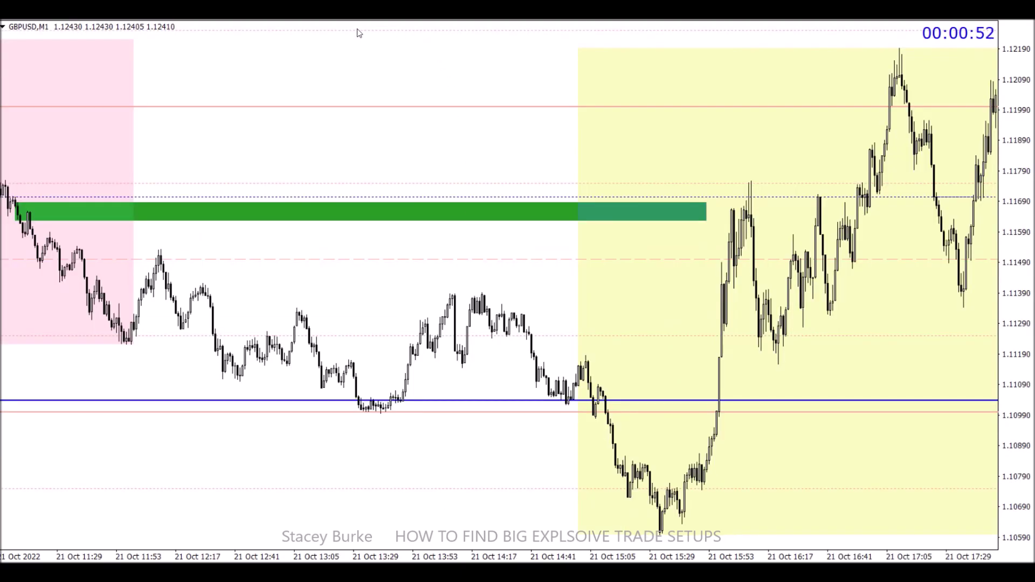
Draw horizontal lines at about 1.1139 over the twin peaks, 1.1119 at the yellow session's opening high and 1.1075 above the session low.
left_click_drag(444, 293, 720, 293)
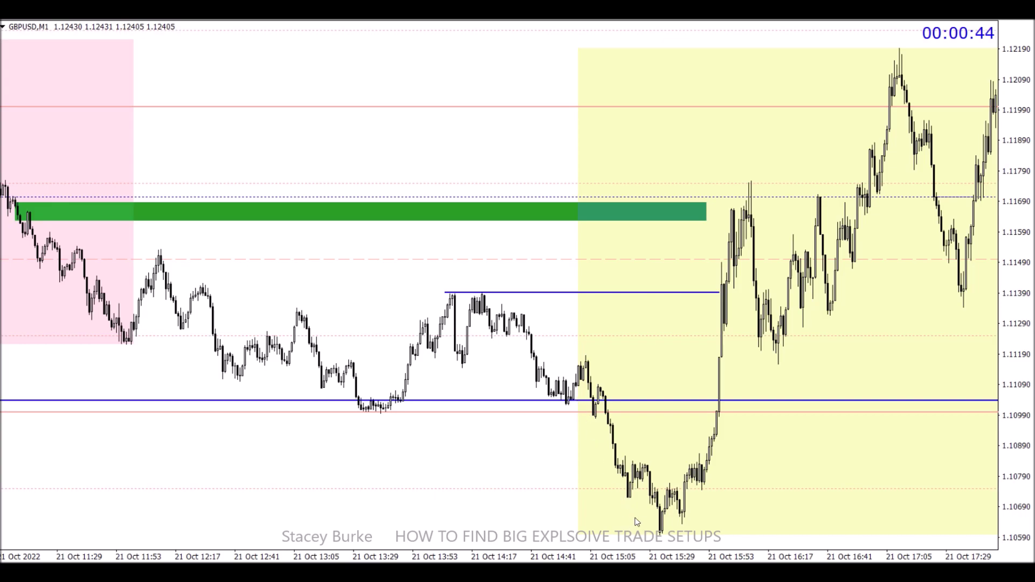
key("End")
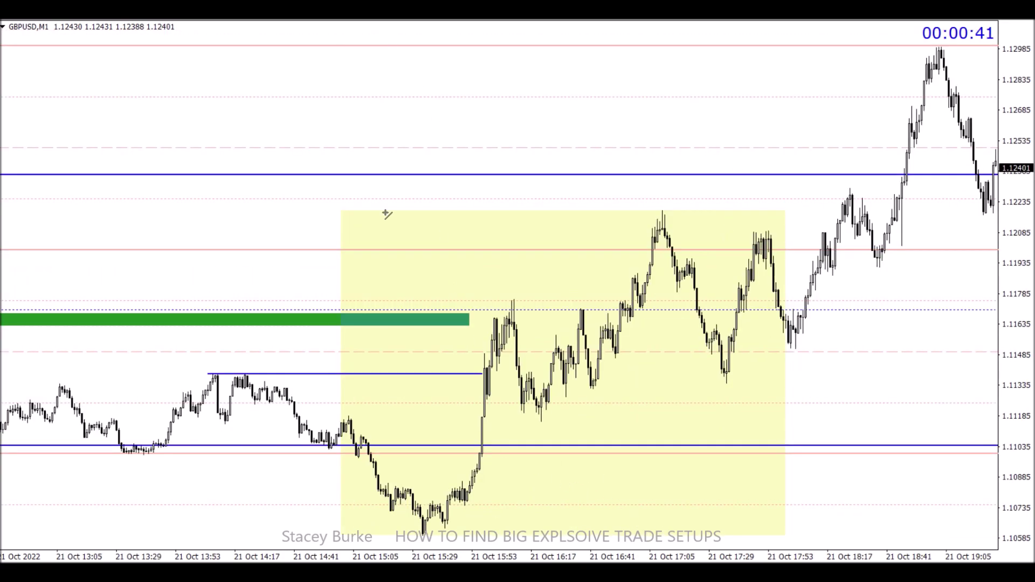
left_click_drag(344, 414, 495, 414)
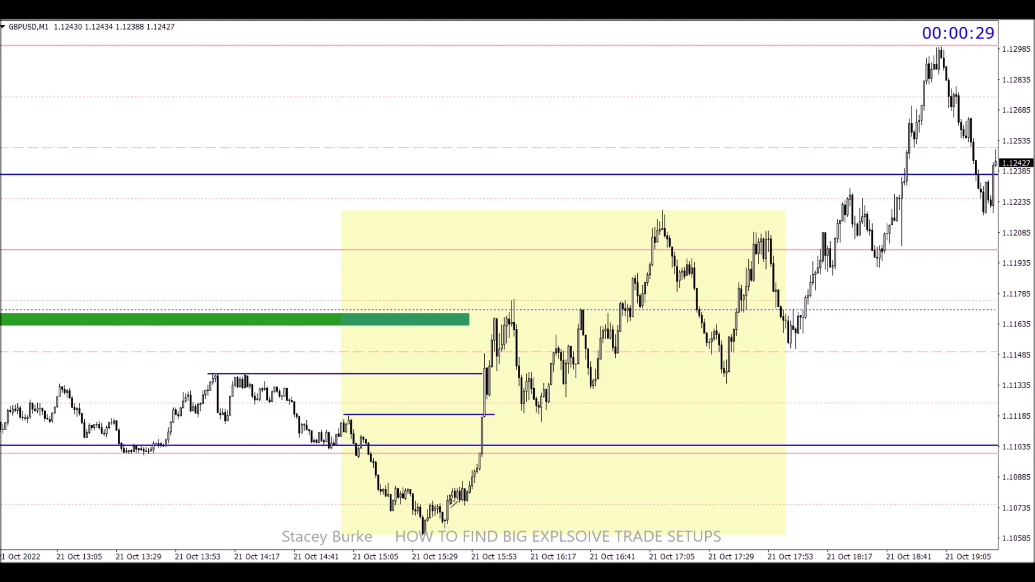
left_click_drag(423, 504, 477, 504)
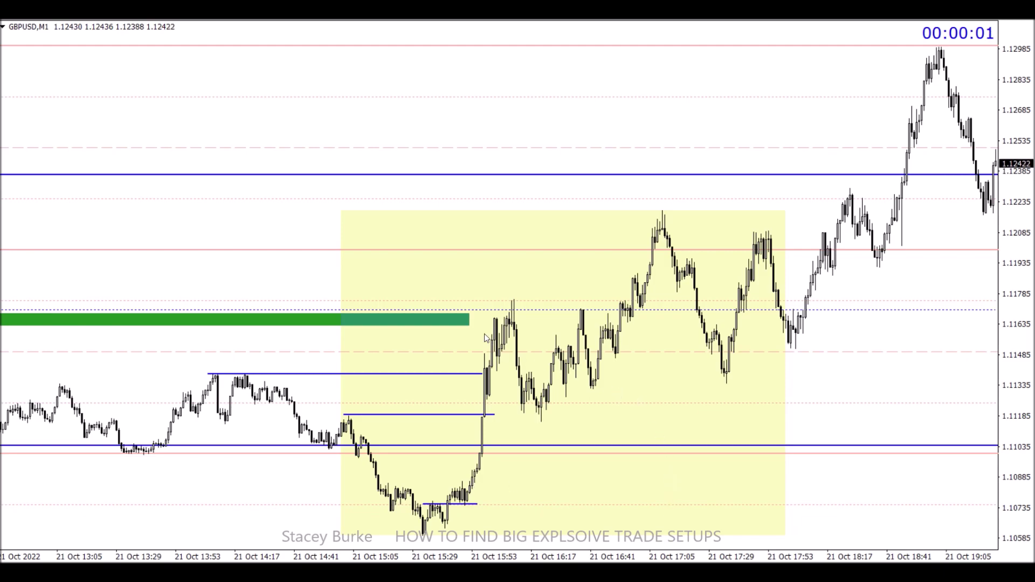
Extend the green zone to the first peak of the yellow session's rally and level the line at about 1.1119.
double_click(467, 325)
left_click_drag(468, 326, 519, 327)
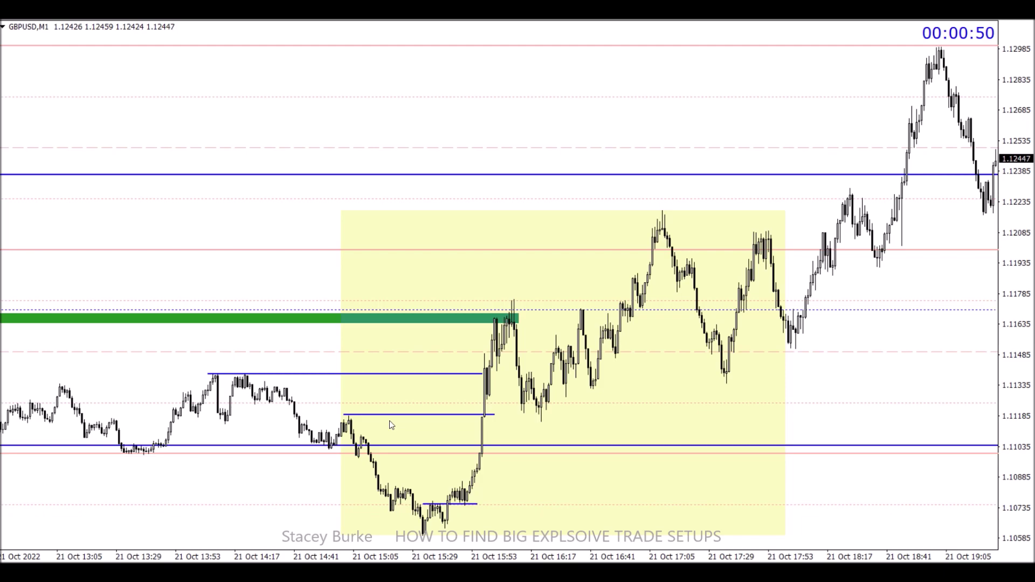
scroll(435, 406, "up", 6)
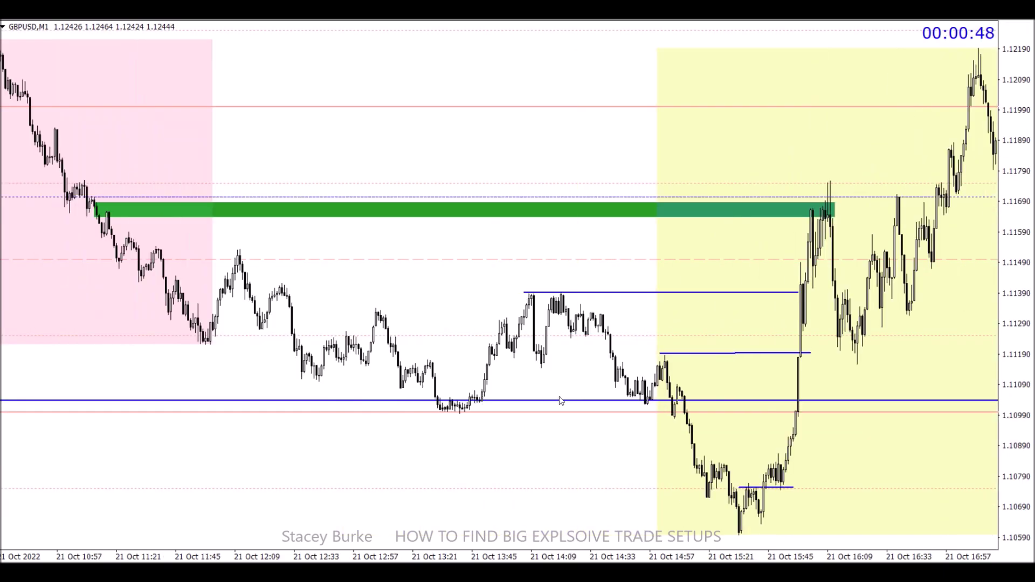
double_click(811, 353)
double_click(810, 355)
Draw a horizontal line at about 1.1085 above the session-low base and extend the 1.1119 line past the pullback low.
left_click_drag(695, 457, 815, 456)
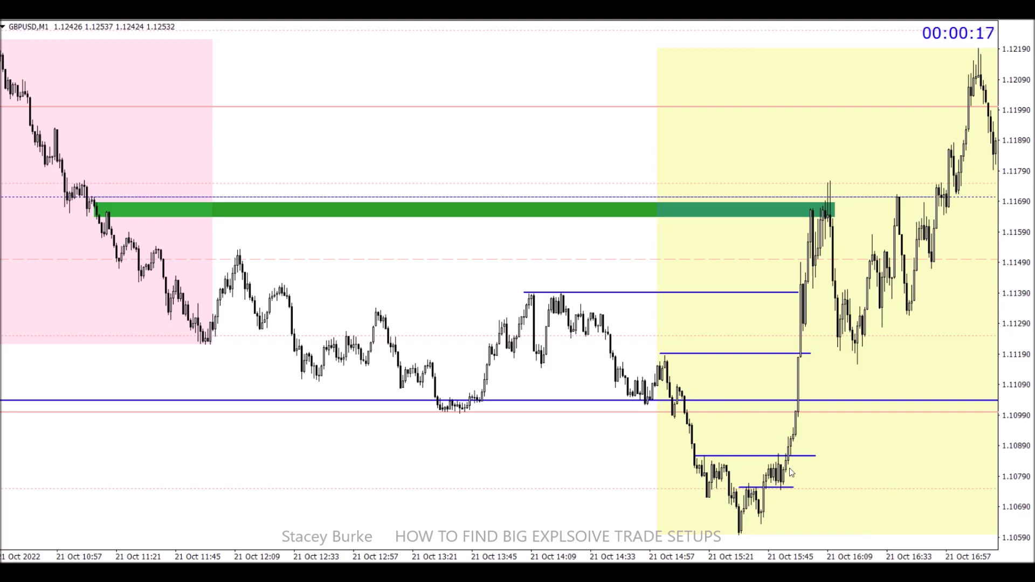
scroll(543, 427, "down", 3)
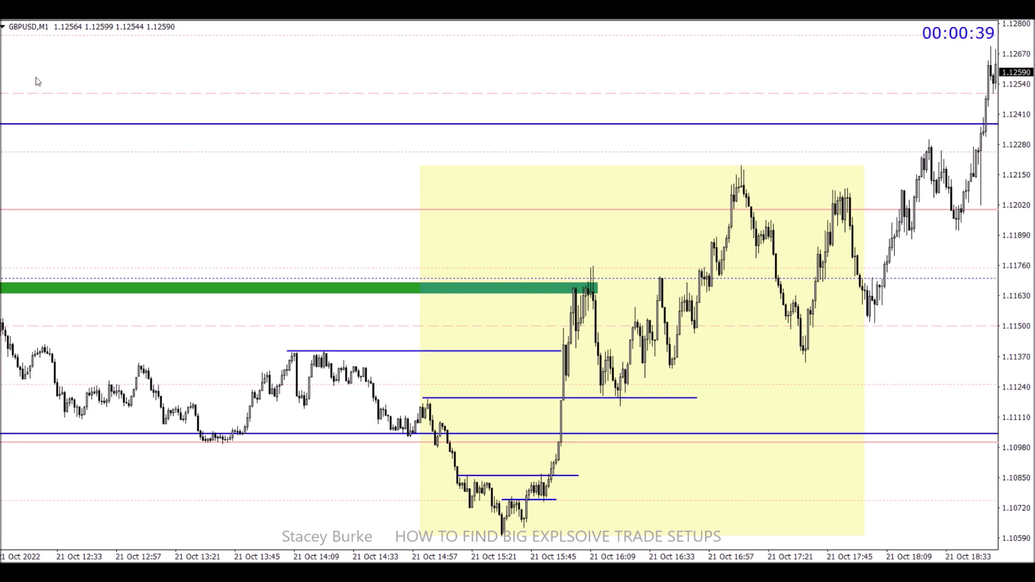
left_click(22, 14)
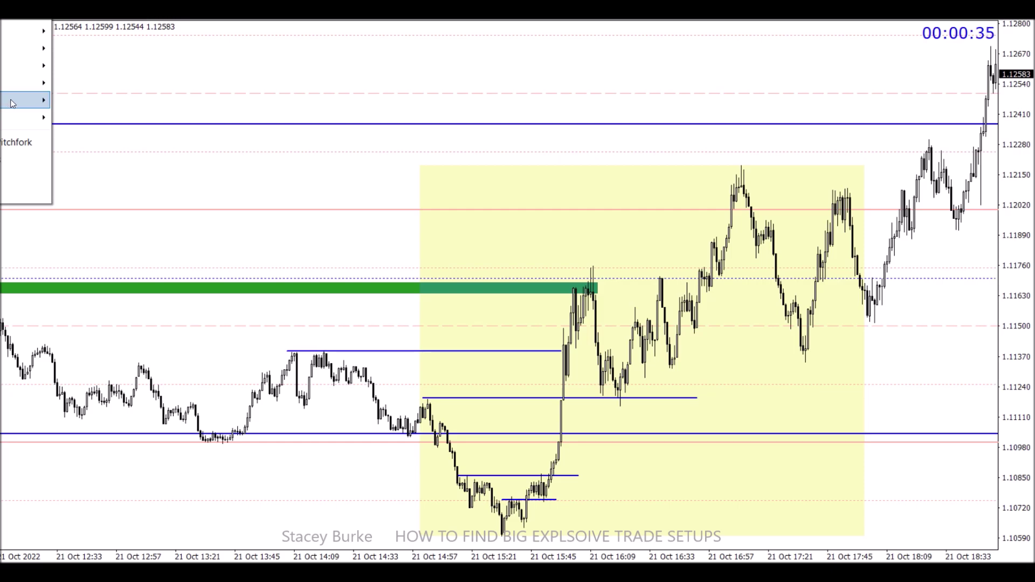
mouse_move(5, 102)
left_click(86, 99)
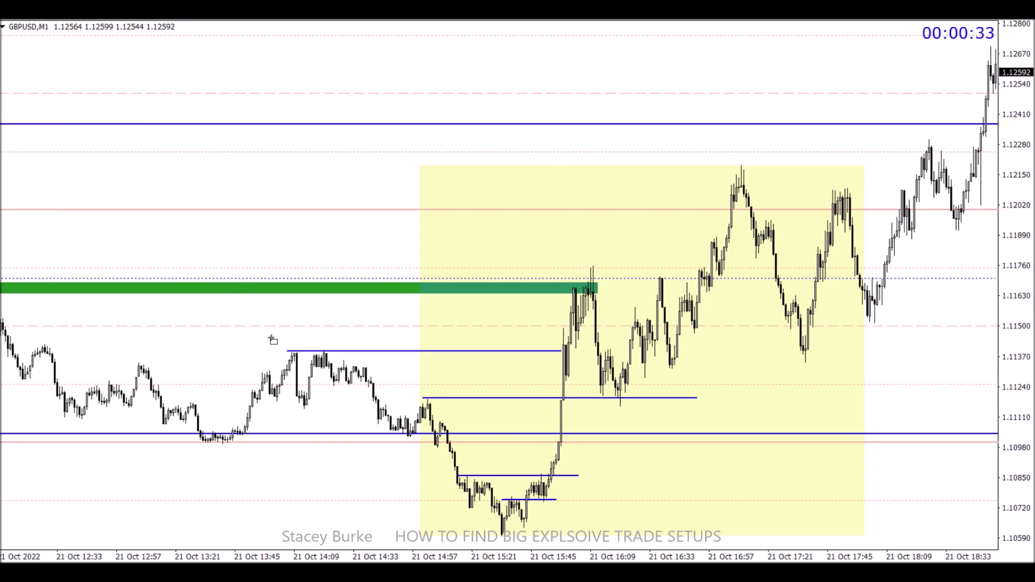
left_click_drag(467, 426, 844, 537)
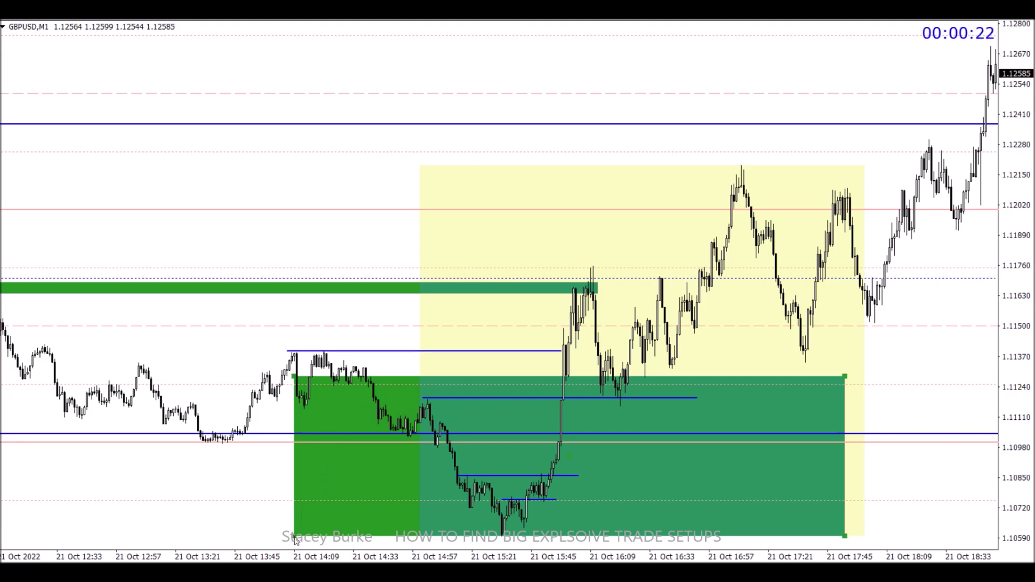
key("BackSpace")
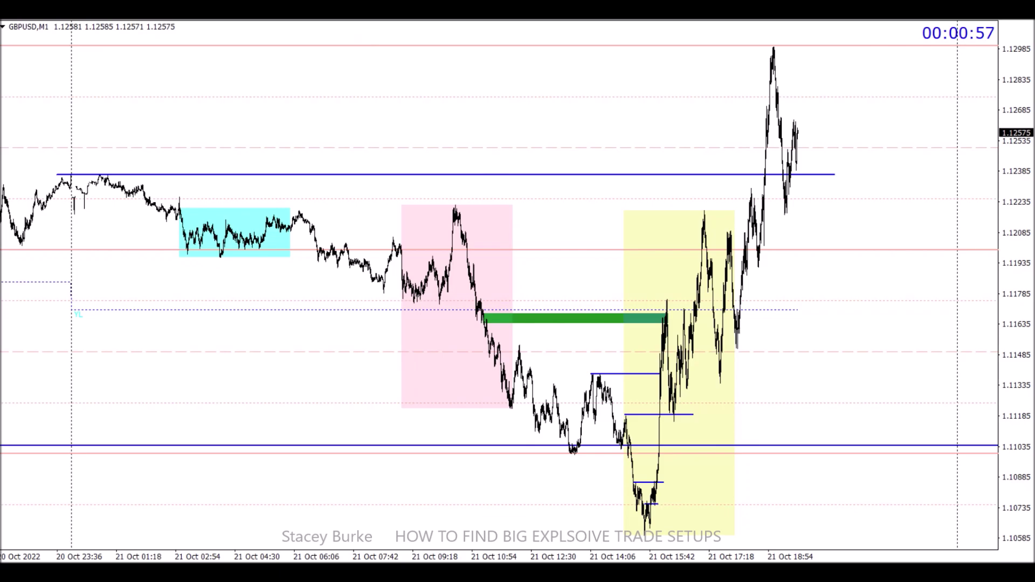
Draw Fibonacci levels from the 1.1139 twin peaks to the session low, plus short horizontal lines at about 1.1202 and 1.1185 below the session high.
left_click_drag(589, 374, 693, 529)
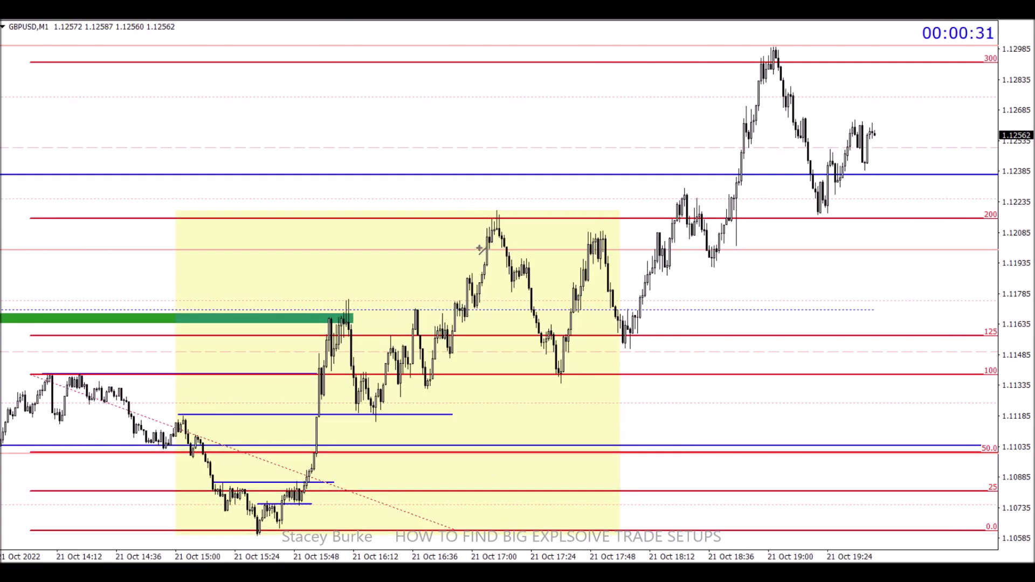
left_click_drag(480, 247, 519, 247)
left_click_drag(507, 280, 540, 280)
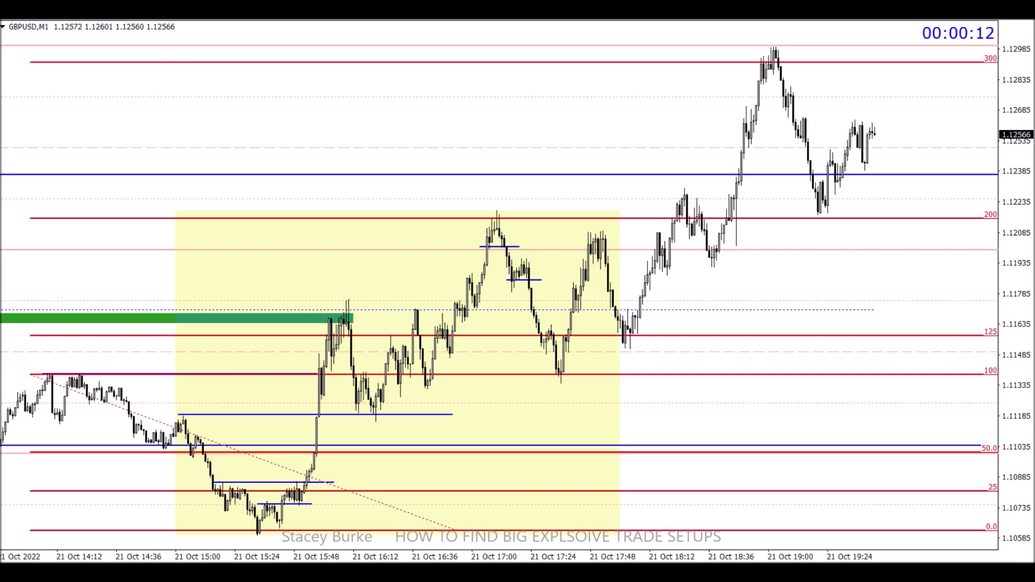
Draw a thin green rectangle at about 1.1145 to 1.1148 from the consolidation before the session high across to the pullback low.
left_click(5, 16)
mouse_move(27, 99)
left_click(91, 99)
left_click_drag(428, 356, 573, 363)
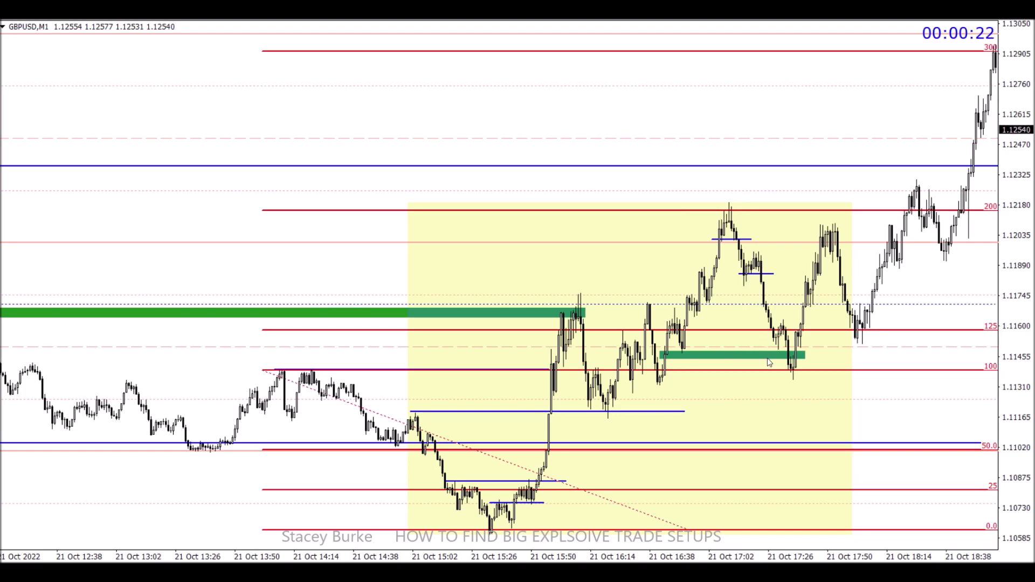
scroll(768, 358, "down", 5)
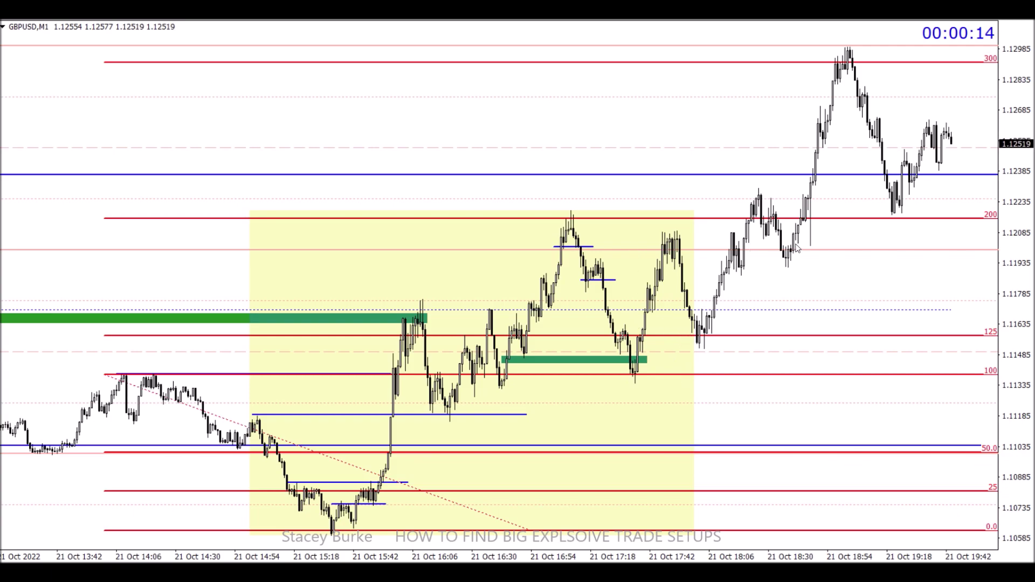
scroll(829, 146, "down", 2)
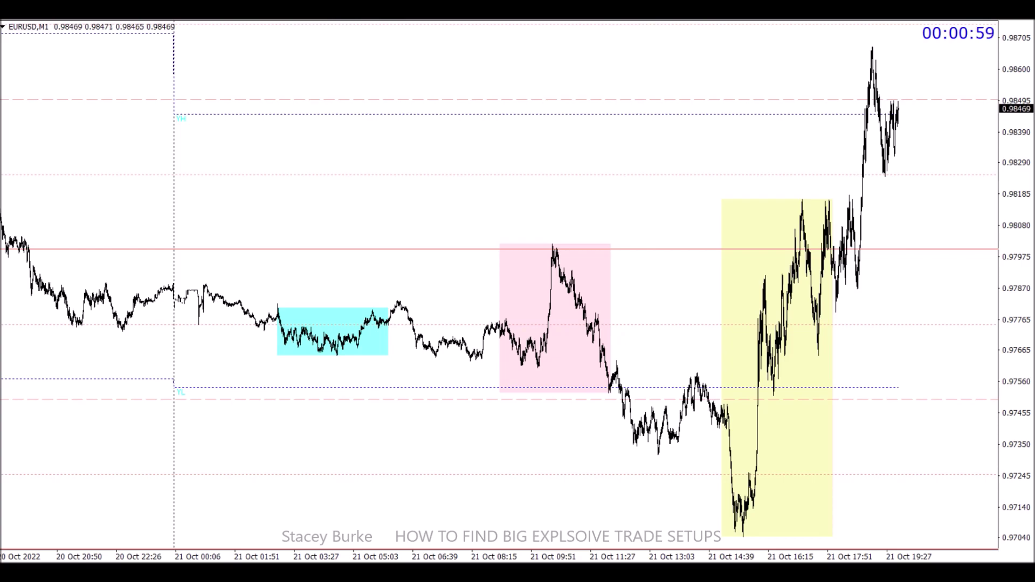
Switch to the EURUSD chart and draw a horizontal line at about 0.9754 from the pink session's low into the yellow session.
key("ctrl+Tab")
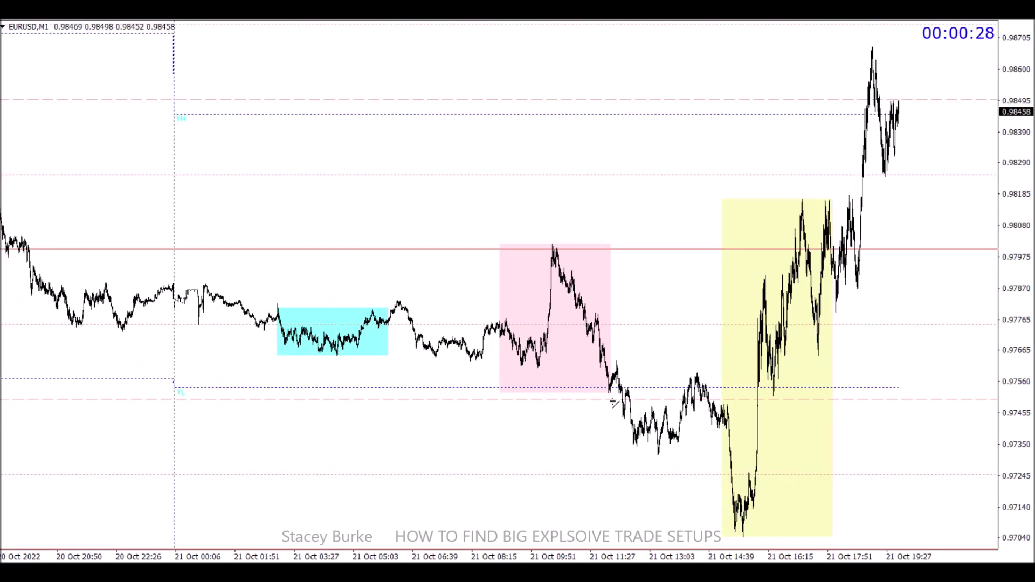
left_click_drag(594, 388, 805, 386)
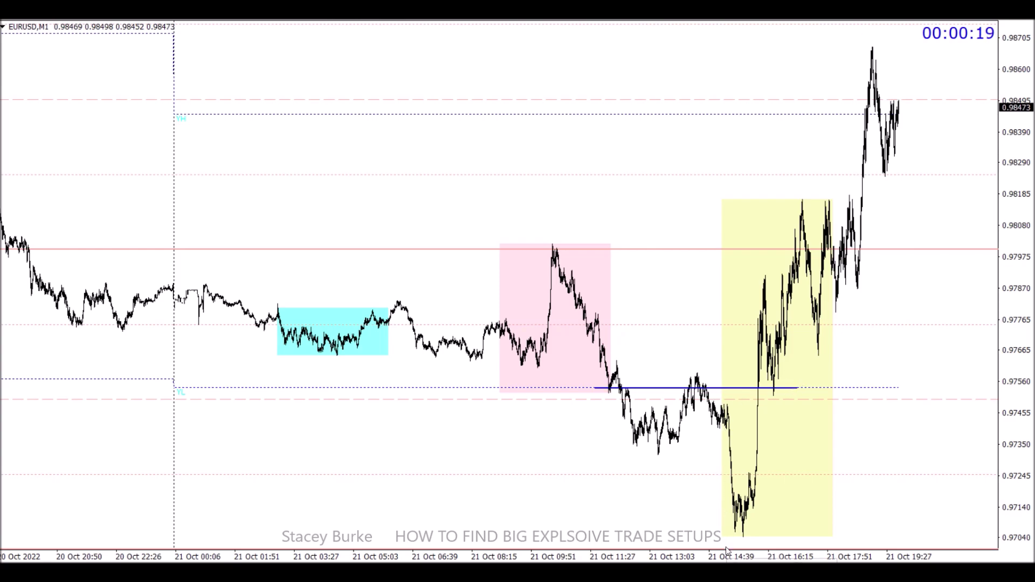
scroll(994, 358, "down", 3)
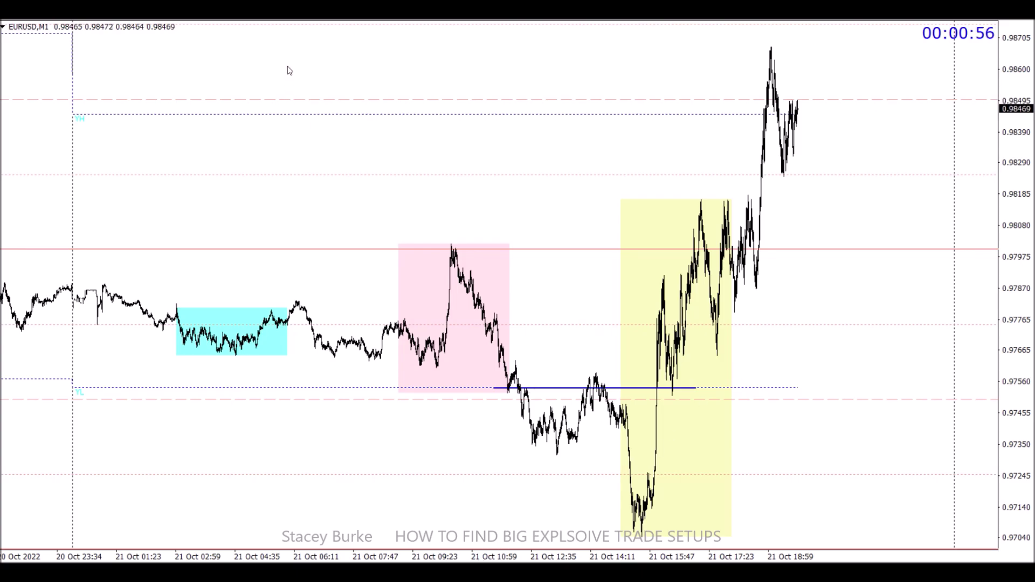
Draw two sloping lines forming a V at the yellow session's low and raise the horizontal line to the pre-session peak at about 0.9758.
left_click_drag(596, 463, 643, 532)
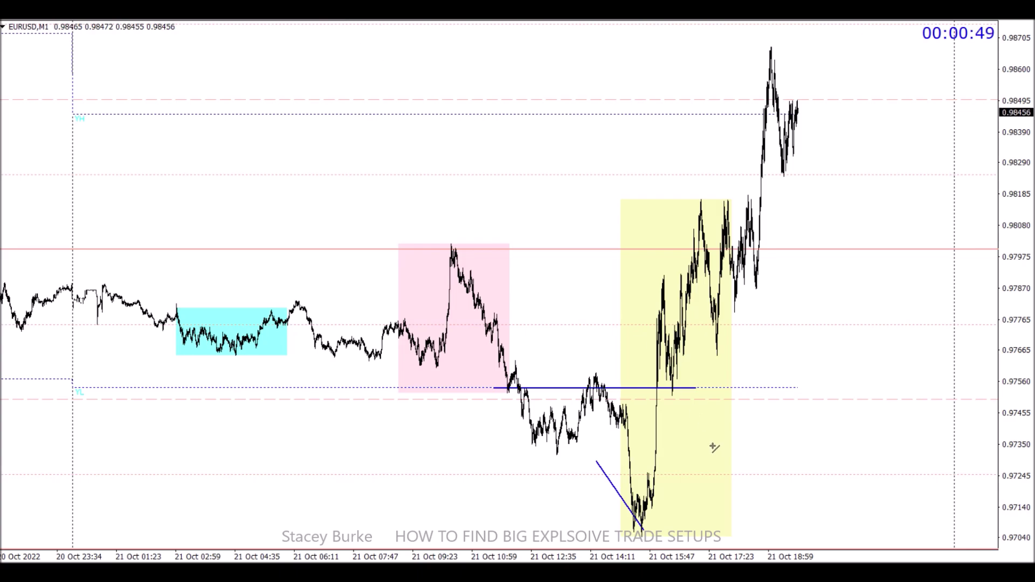
left_click_drag(681, 447, 643, 532)
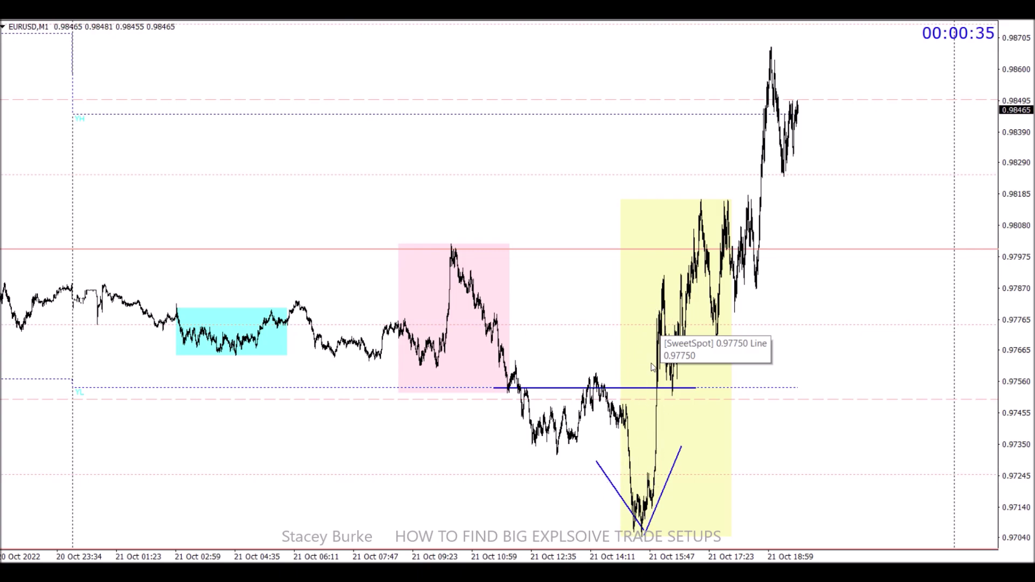
double_click(594, 388)
left_click_drag(594, 388, 608, 374)
double_click(609, 377)
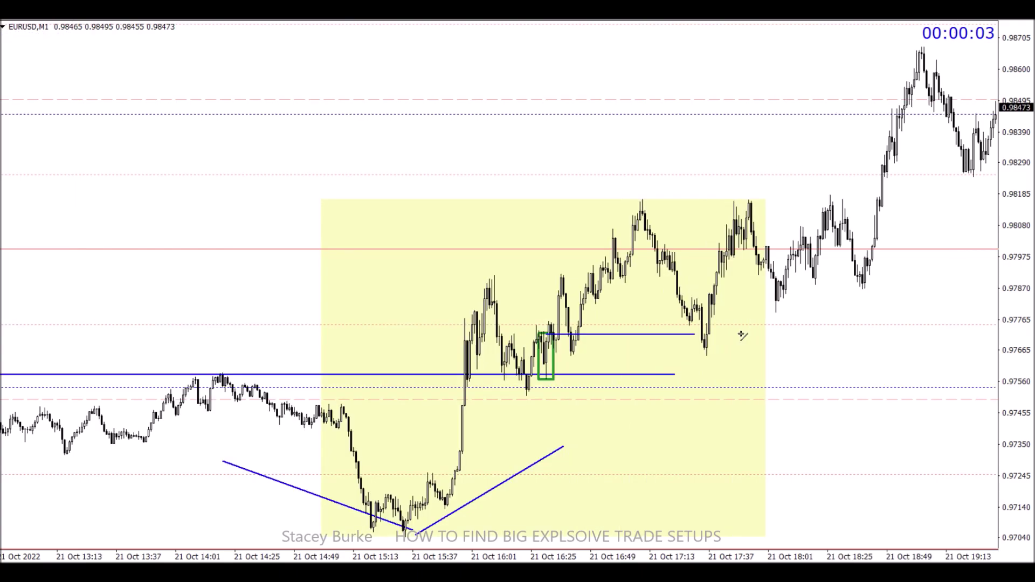
Extend the 0.9772 line past the deep pullback low and draw horizontal lines at about 0.9792, 0.9803, 0.9724 and 0.9817.
left_click_drag(695, 334, 742, 334)
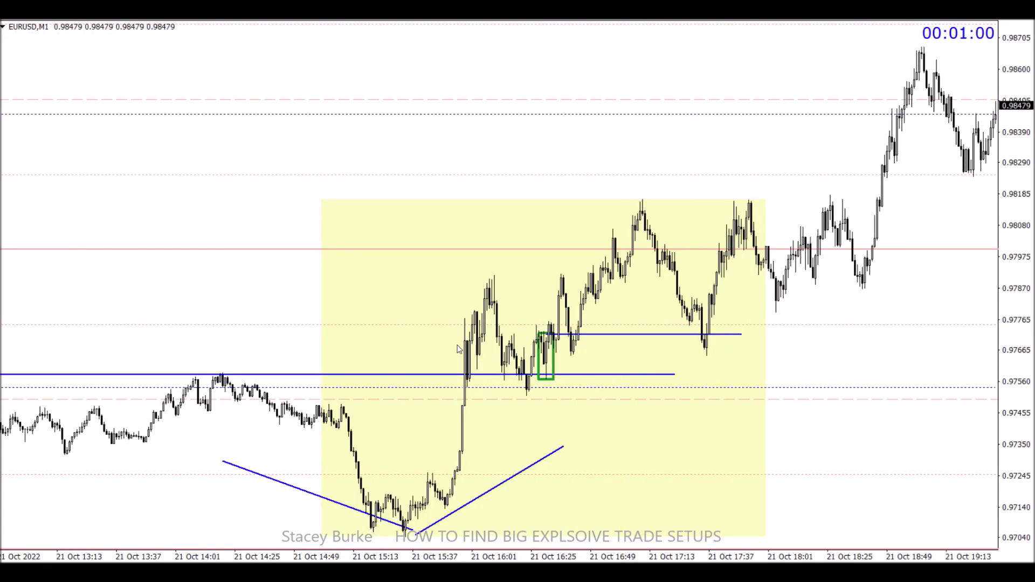
left_click_drag(489, 274, 661, 275)
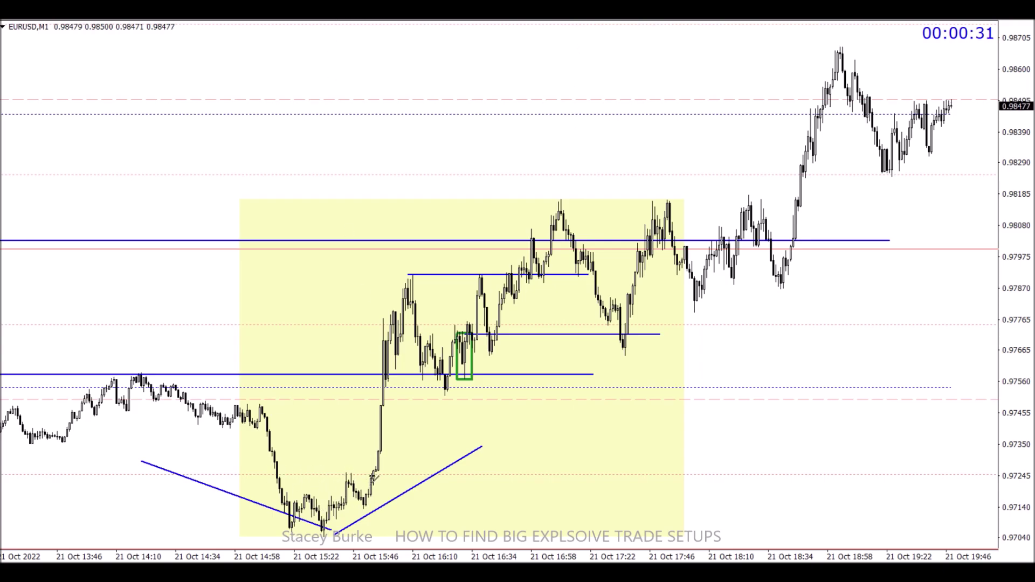
left_click_drag(340, 477, 393, 476)
left_click_drag(340, 477, 239, 478)
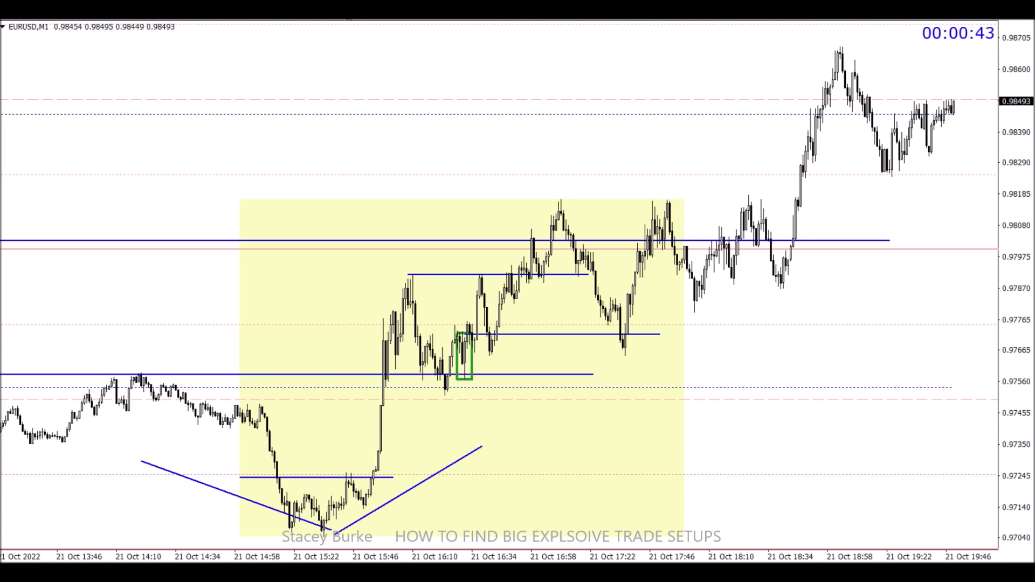
left_click_drag(554, 199, 830, 199)
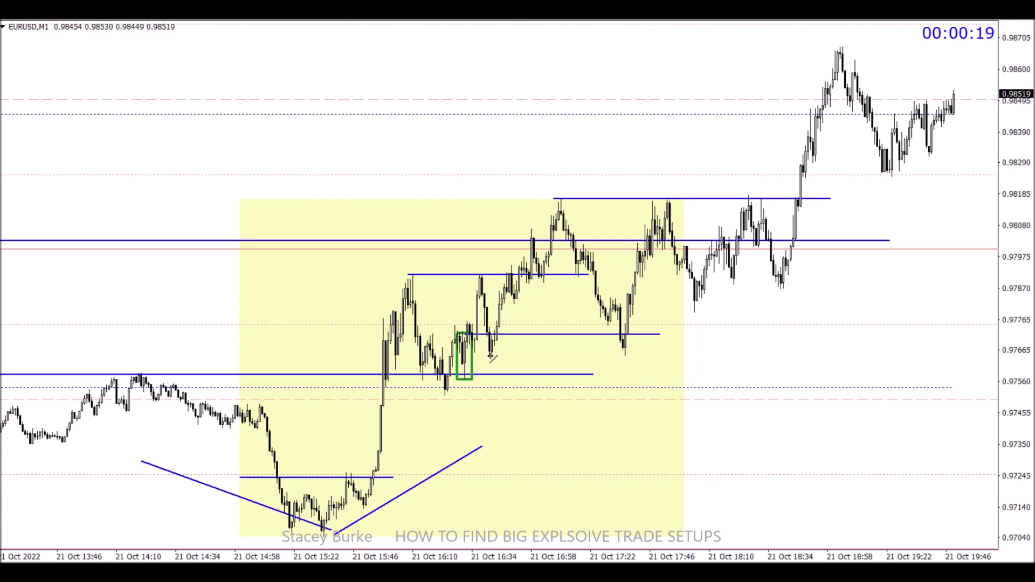
mouse_move(490, 356)
left_mouse_down()
mouse_move(581, 192)
mouse_move(595, 190)
left_mouse_up()
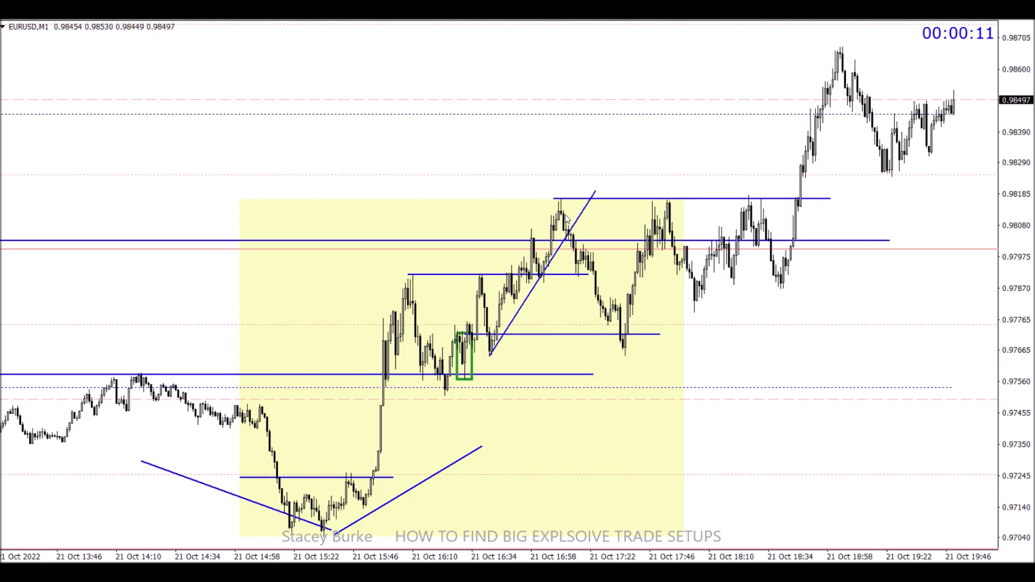
double_click(594, 194)
left_click_drag(595, 192, 731, 33)
key("Delete")
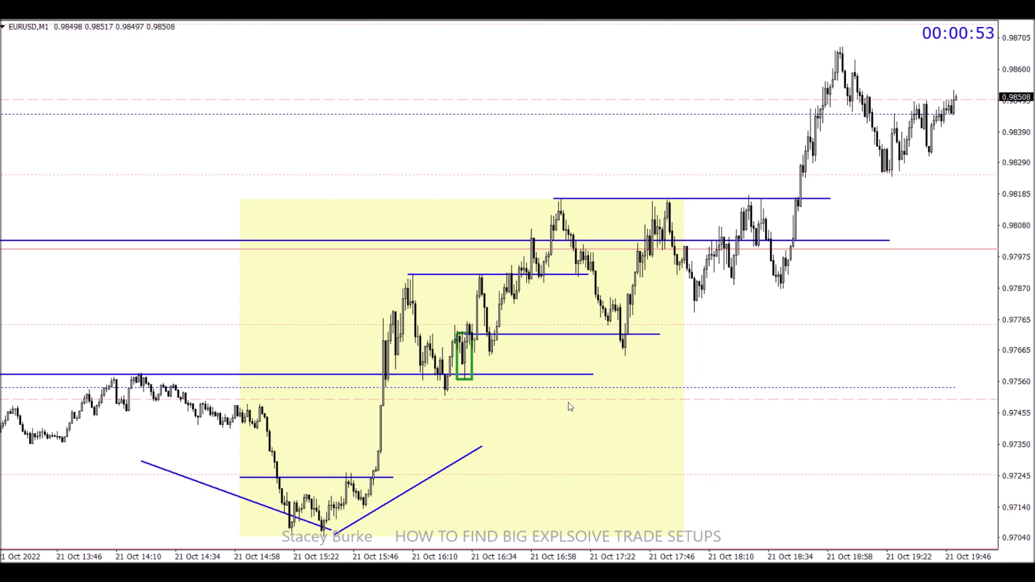
Extend the rising line from the session low along the last pullback low to about 0.9798.
double_click(482, 447)
left_click_drag(482, 448, 840, 254)
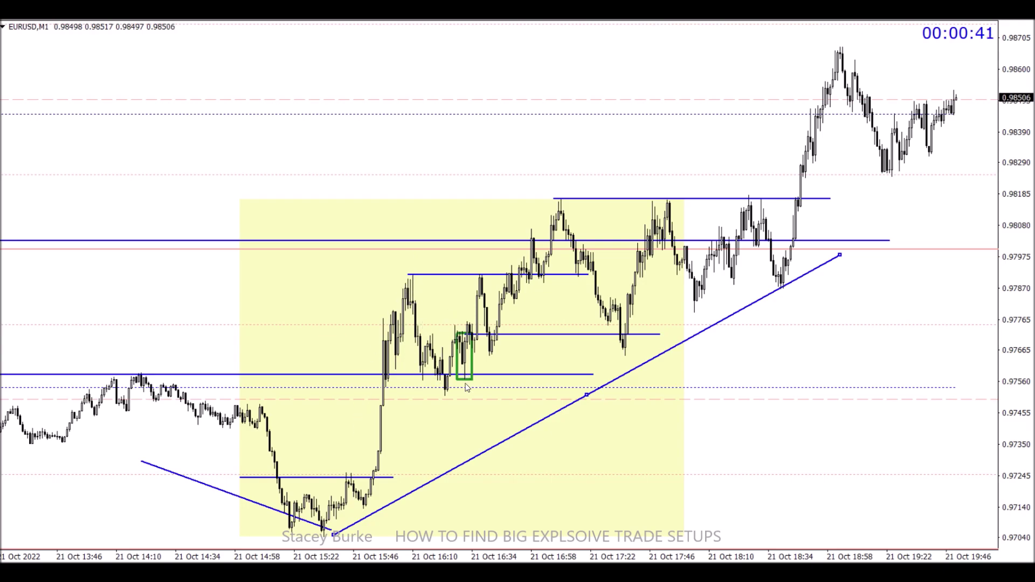
scroll(465, 390, "up", 2)
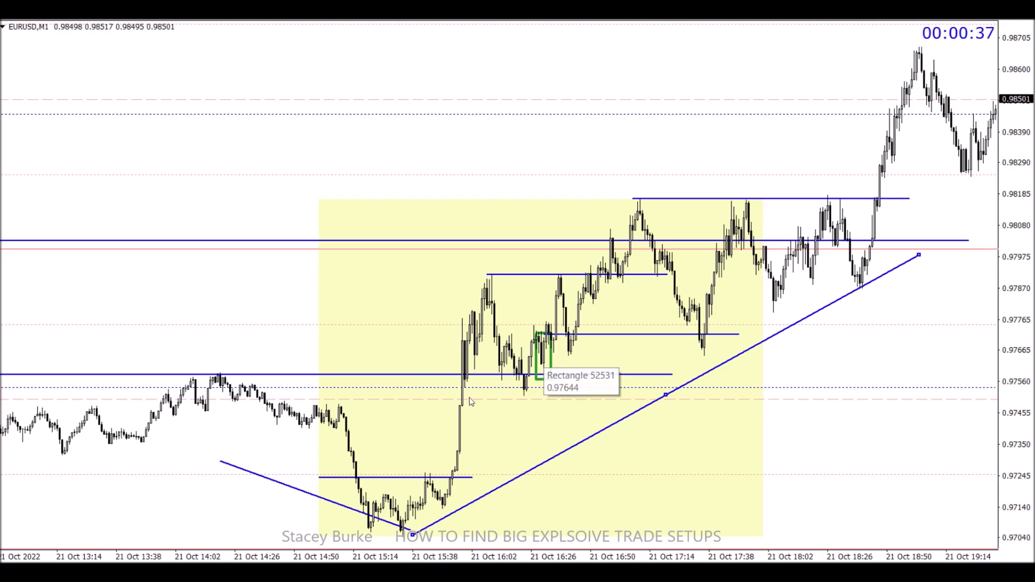
Try a filled green rectangle between about 0.9756 and 0.9712 around the session low, and delete it together with the rising line.
key("alt+i")
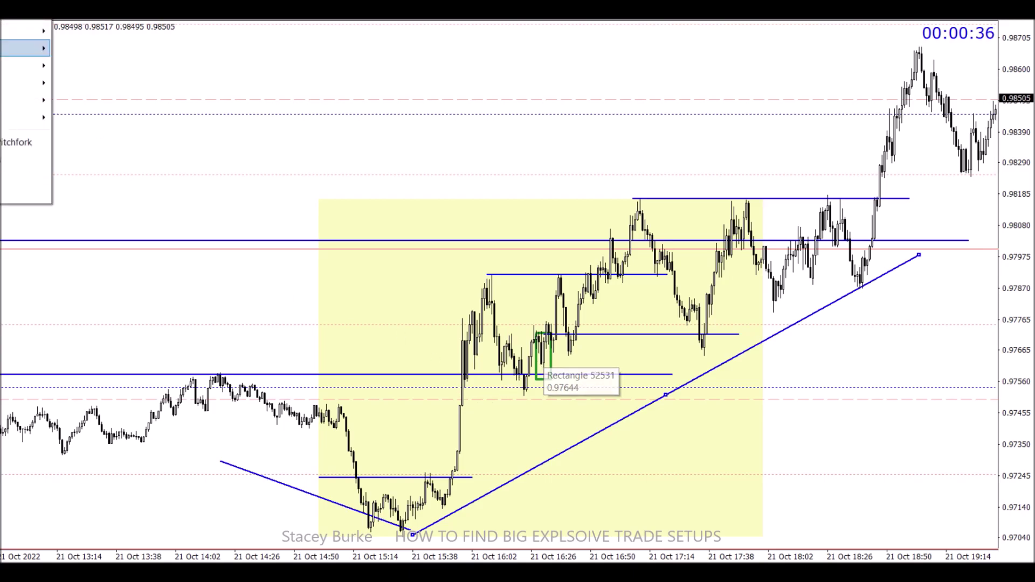
key("Right")
key("Down")
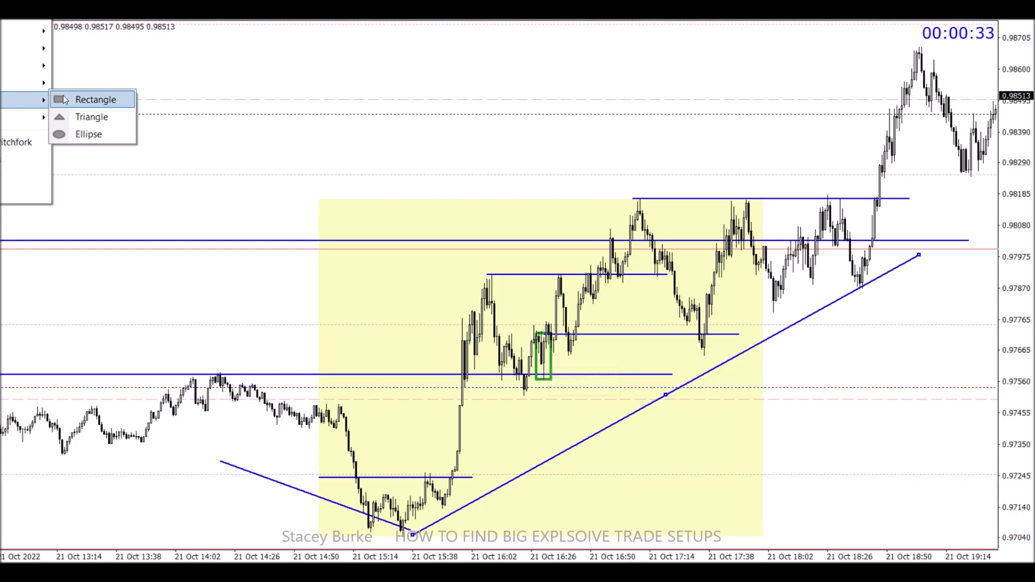
key("Return")
left_click_drag(119, 383, 761, 513)
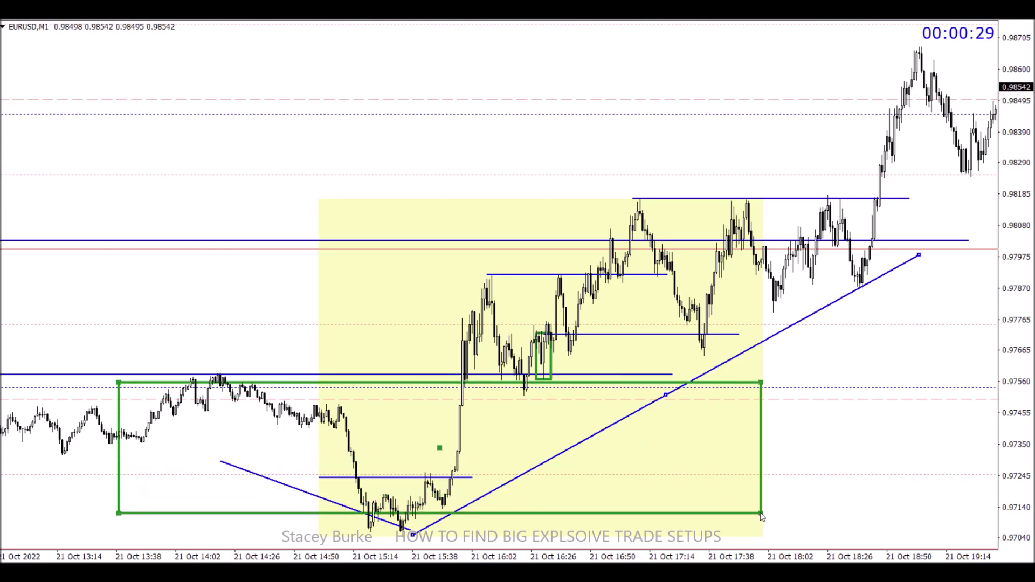
right_click(761, 514)
left_click(815, 366)
left_click(407, 319)
left_click(518, 352)
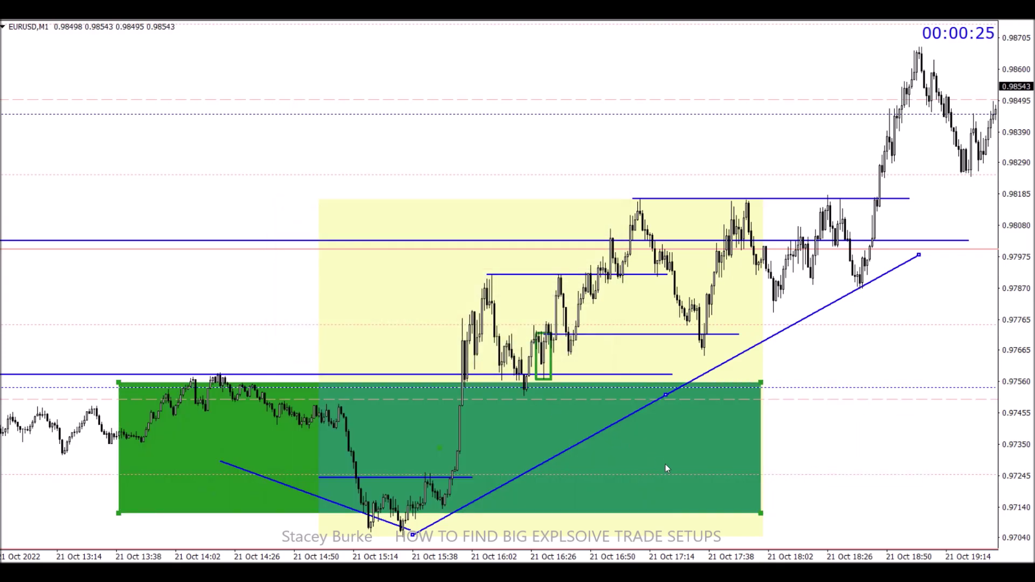
key("Delete")
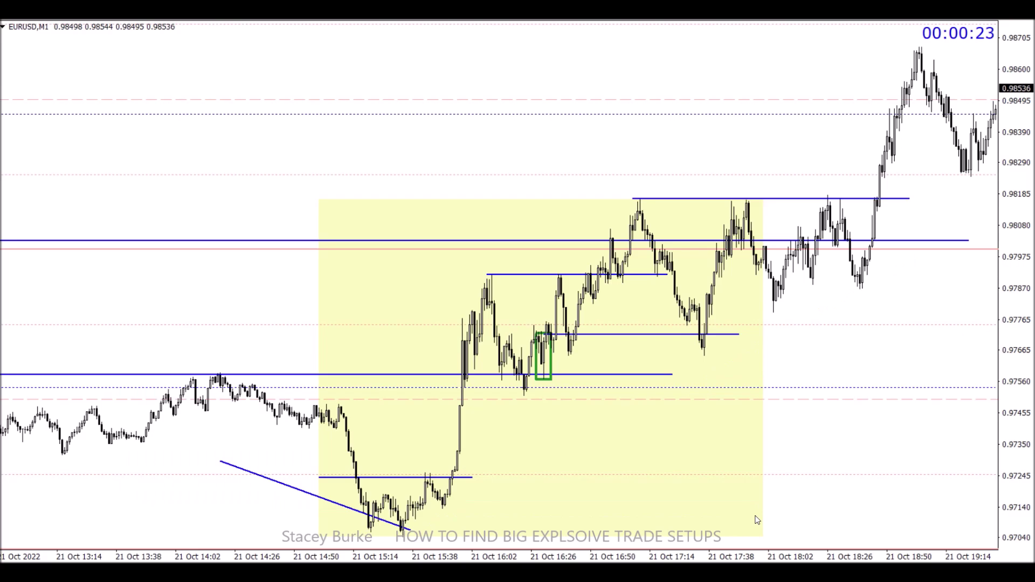
Switch to the XAUUSD chart and draw horizontal lines at about 1622.7, at 1628.4 over the cyan session and at 1623.1 in the yellow session.
scroll(624, 445, "down", 5)
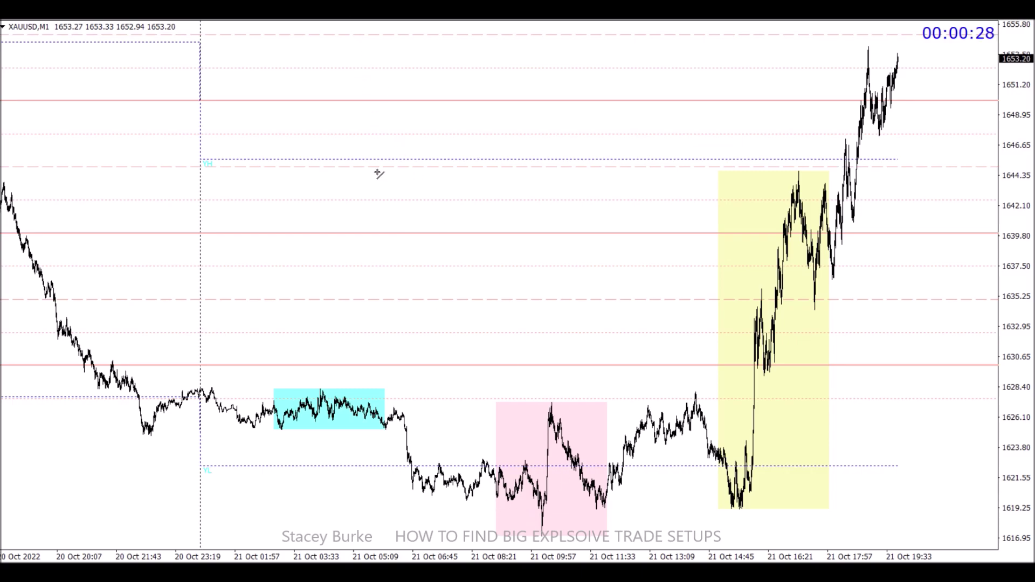
left_click_drag(399, 462, 793, 463)
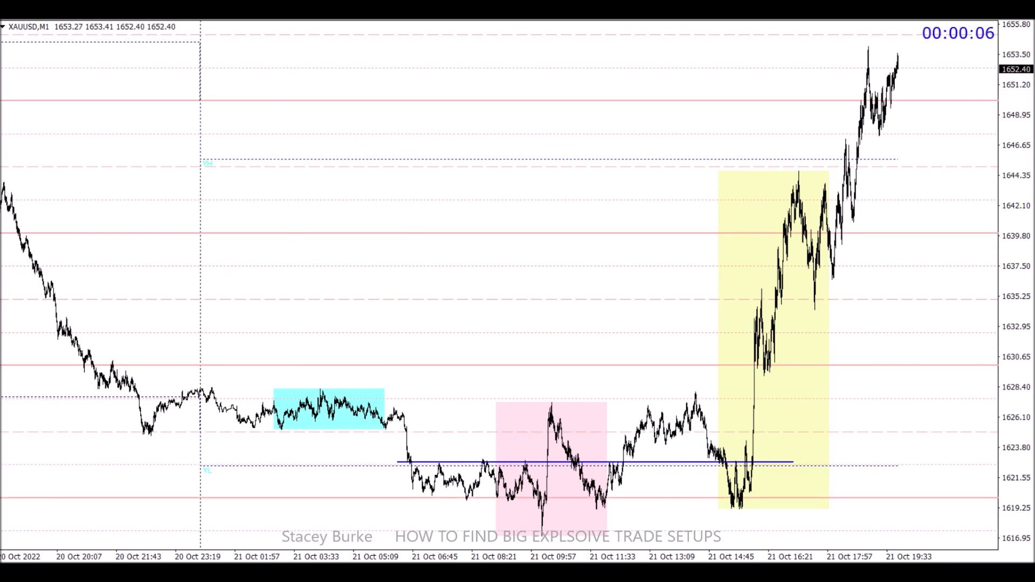
mouse_move(205, 387)
left_mouse_down()
mouse_move(718, 378)
mouse_move(835, 387)
left_mouse_up()
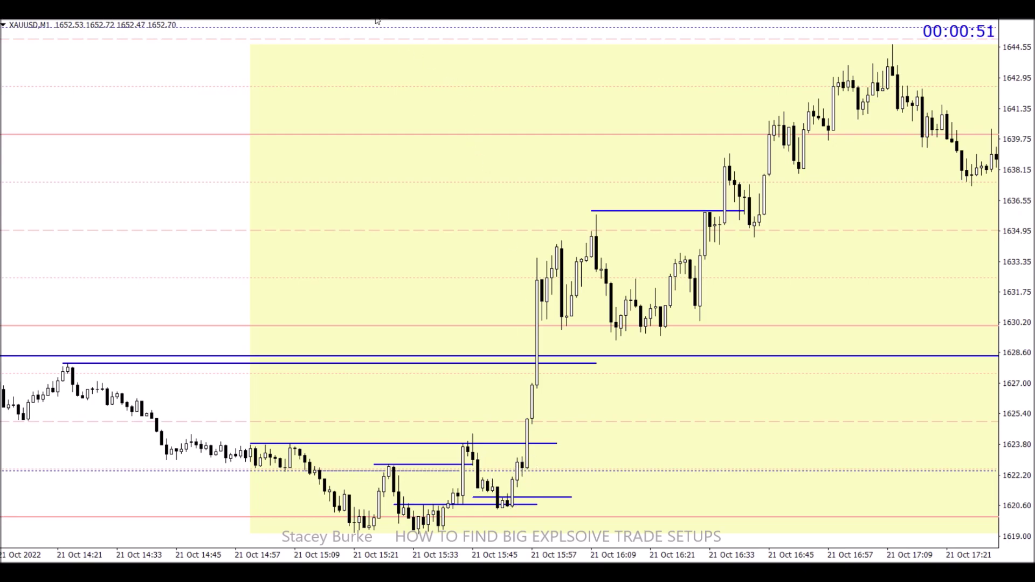
left_click_drag(511, 457, 566, 457)
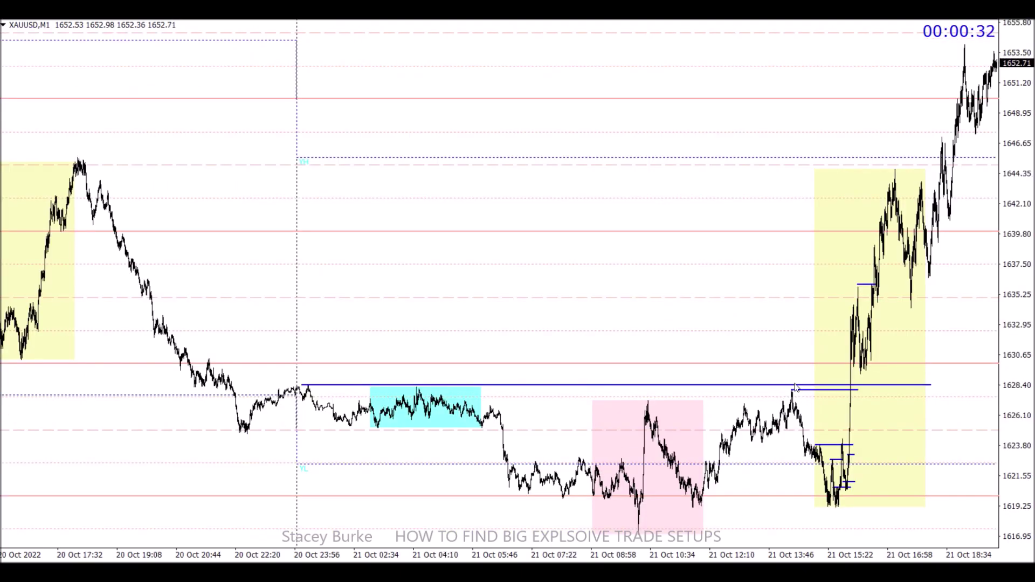
Draw a green rectangle at about 1645.1 to 1646.3 along the previous day's high, from the start of 21 October past the yellow session.
left_click(16, 16)
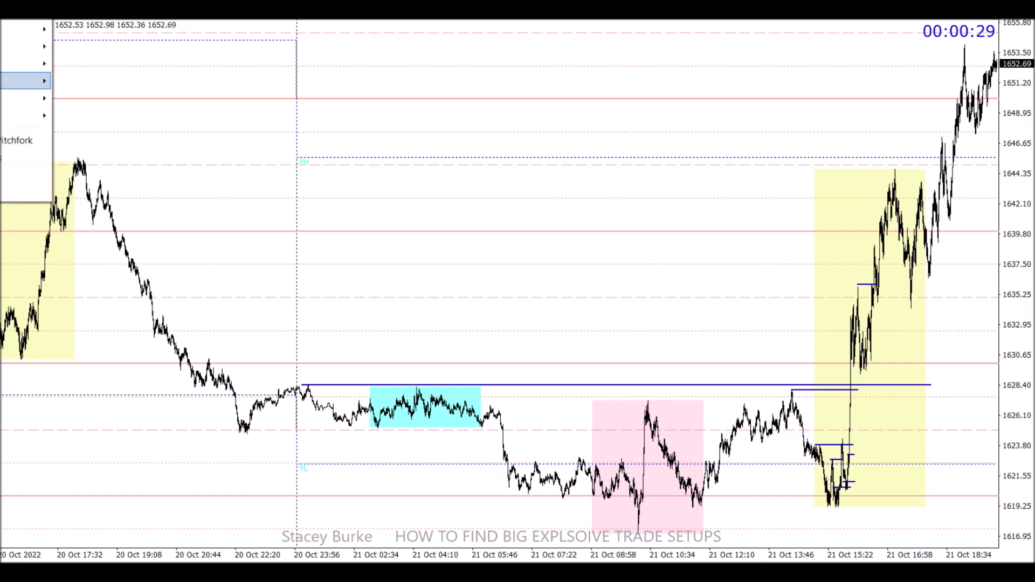
mouse_move(27, 98)
left_click(68, 98)
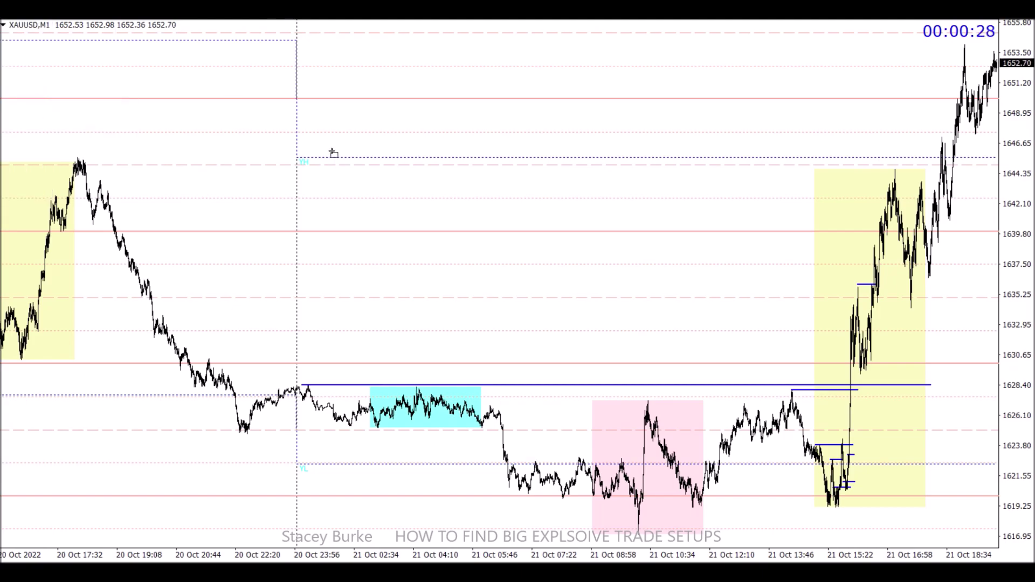
left_click_drag(296, 147, 970, 163)
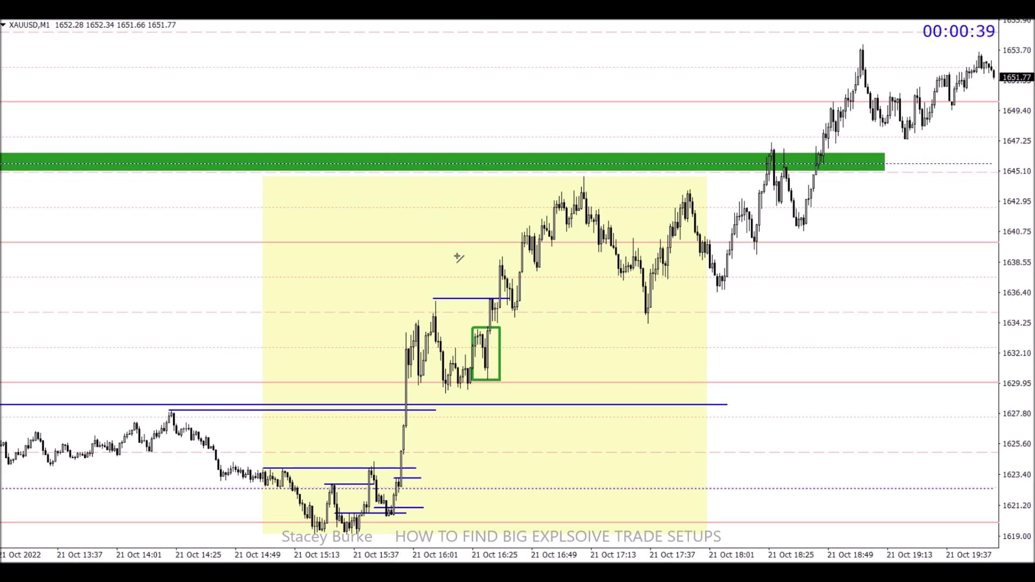
Draw short horizontal lines at about 1633.3, 1639.6, 1640.7 and 1641.3 in the yellow session and a rising line from about 1629.6 to 1645.8.
left_click_drag(507, 338, 523, 336)
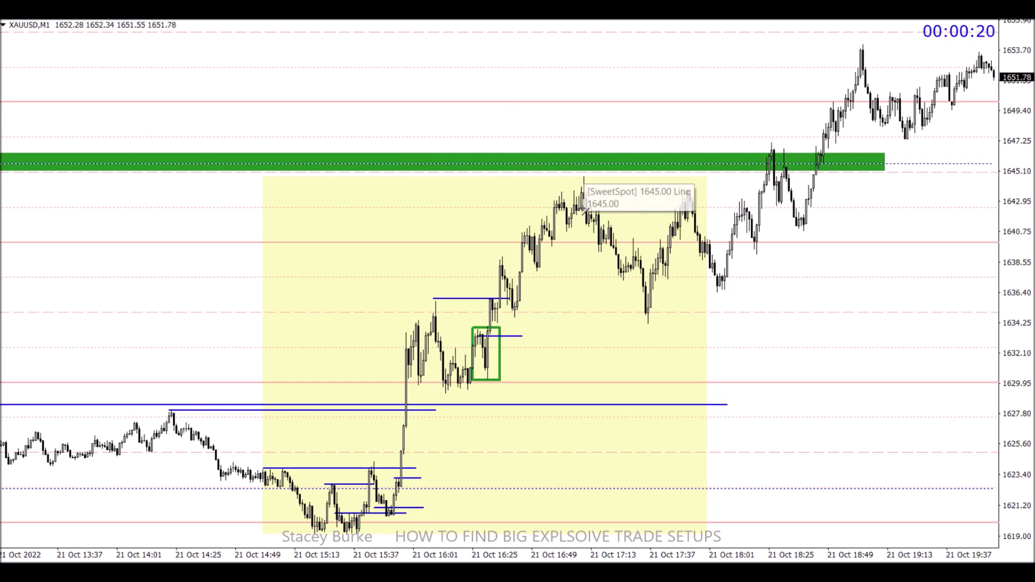
left_click_drag(541, 248, 572, 248)
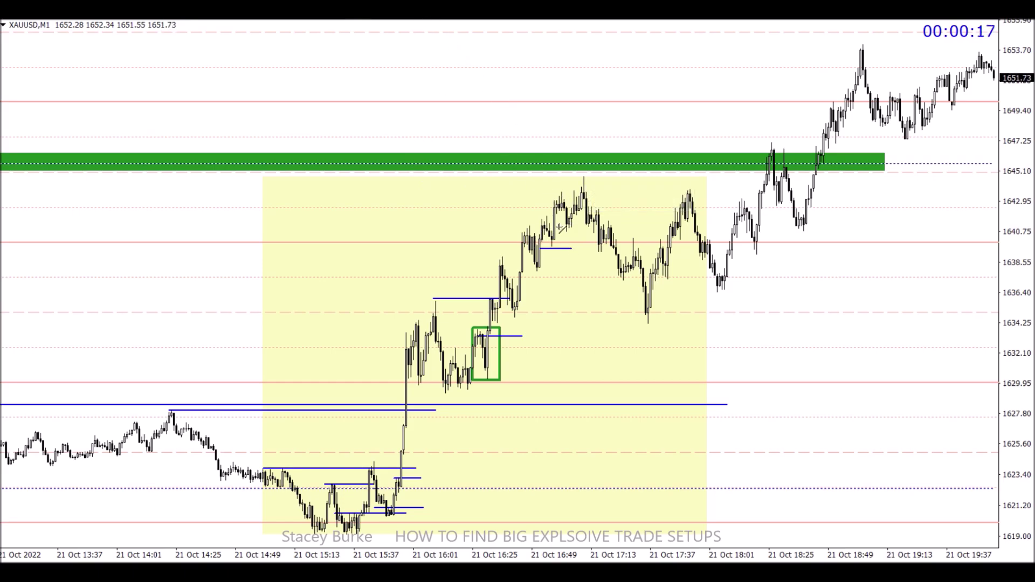
left_click_drag(557, 233, 598, 233)
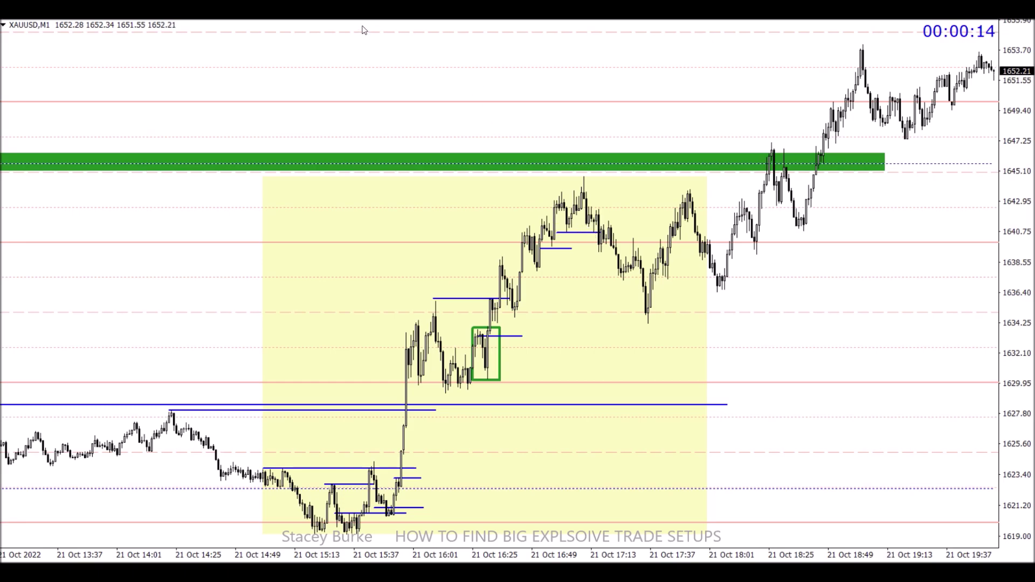
left_click_drag(584, 226, 648, 223)
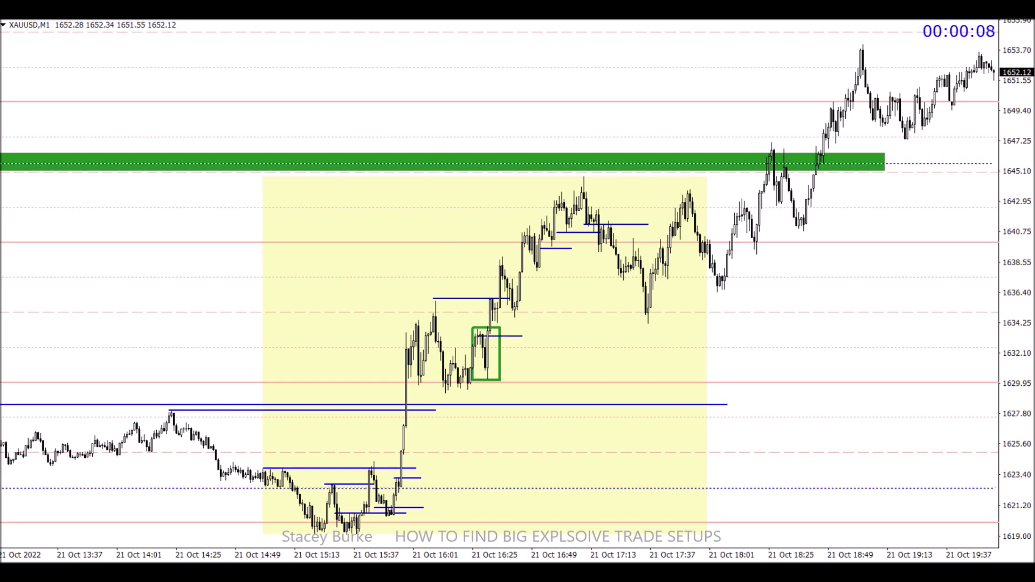
mouse_move(471, 388)
left_mouse_down()
mouse_move(604, 219)
mouse_move(621, 161)
left_mouse_up()
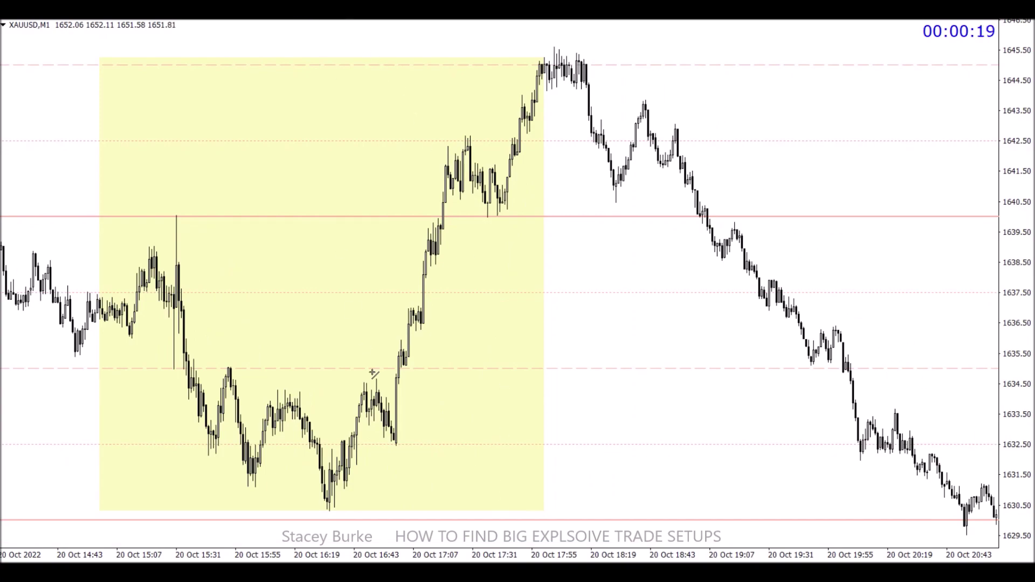
Try a rising line in the 20 October yellow session, stretch it from about 1630.2 at the session low to 1646.2, and delete it.
left_click_drag(383, 459, 614, 21)
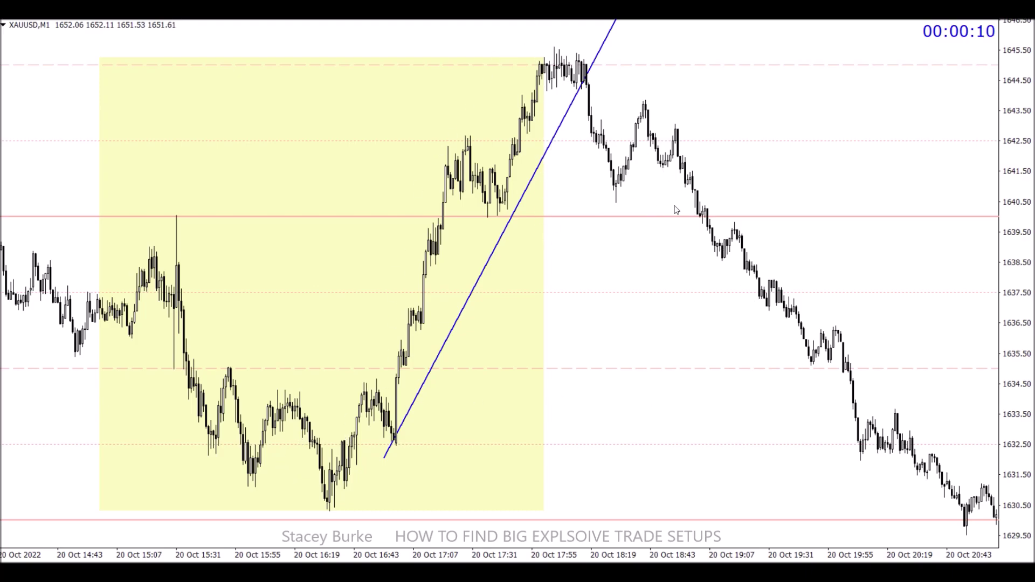
left_click(384, 458)
left_click_drag(383, 459, 335, 514)
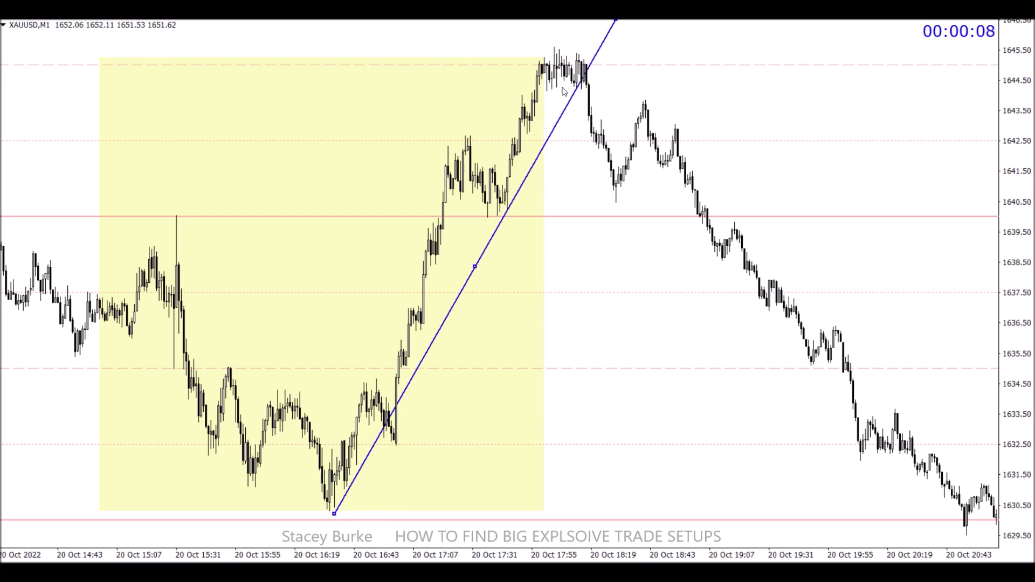
mouse_move(616, 20)
left_mouse_down()
mouse_move(592, 50)
mouse_move(610, 28)
left_mouse_up()
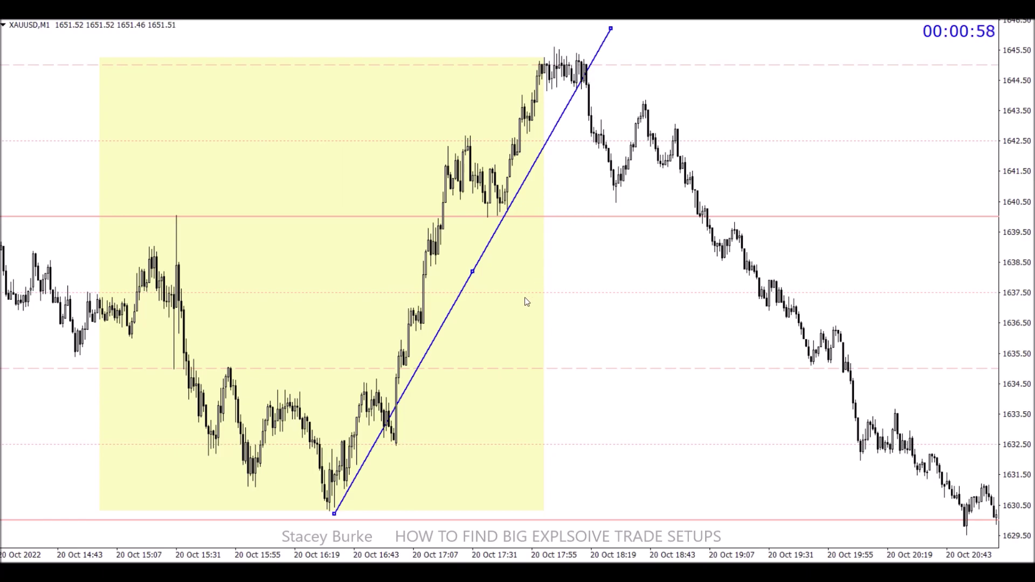
key("Delete")
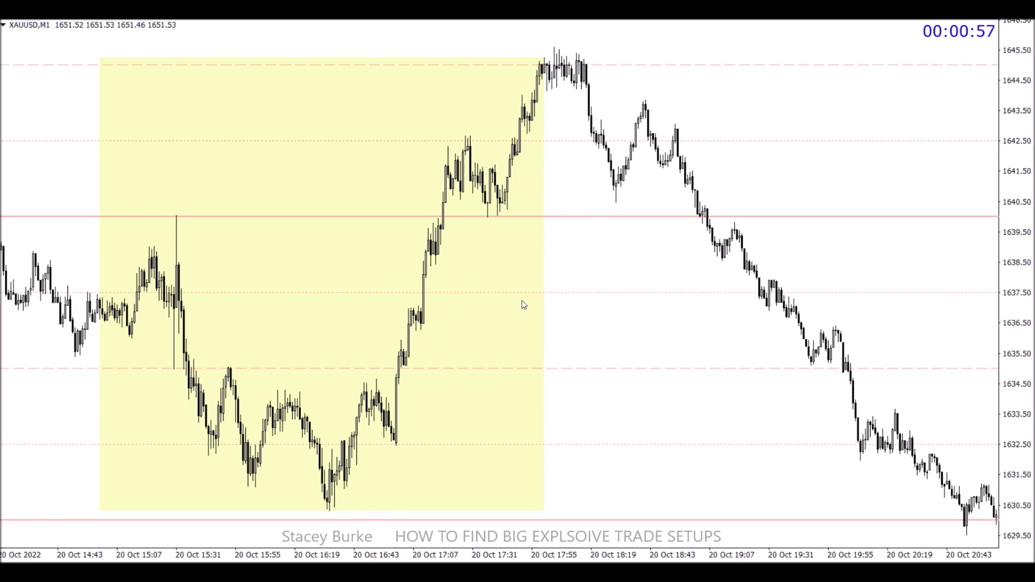
Draw a horizontal line at about 1620.2 from the end of the 21 October pink session into the yellow session.
key("End")
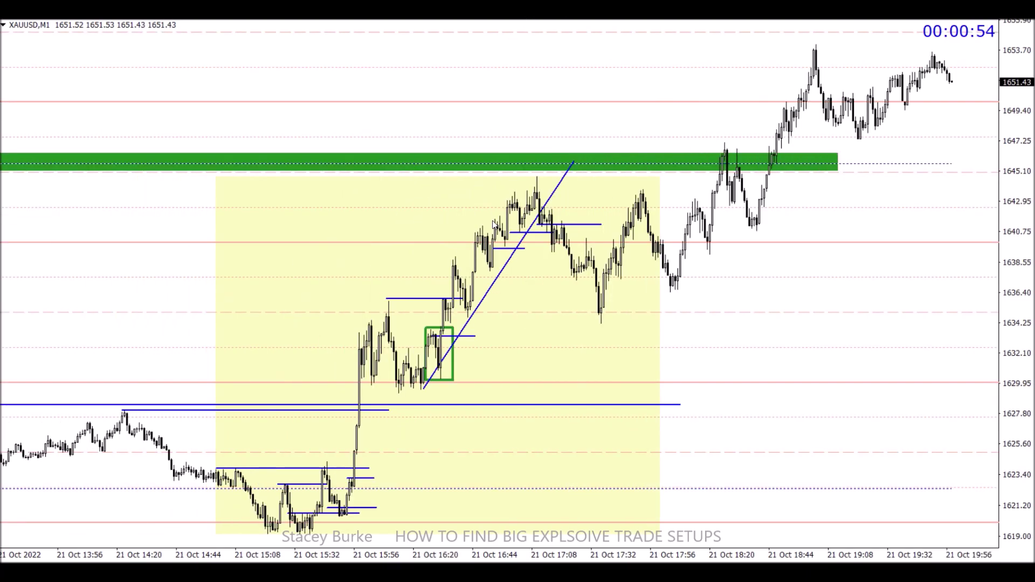
scroll(493, 224, "up", 3)
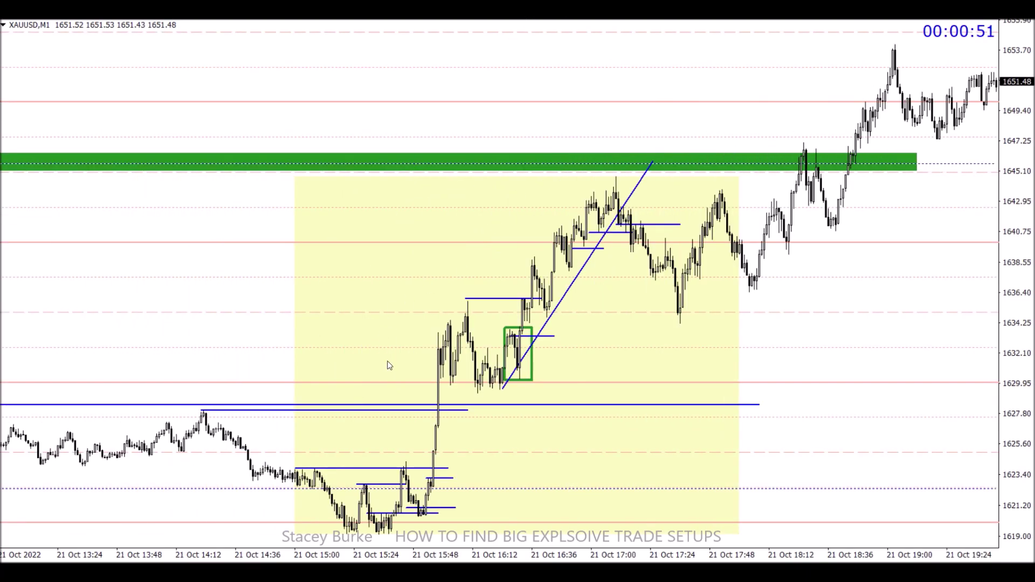
scroll(321, 490, "up", 15)
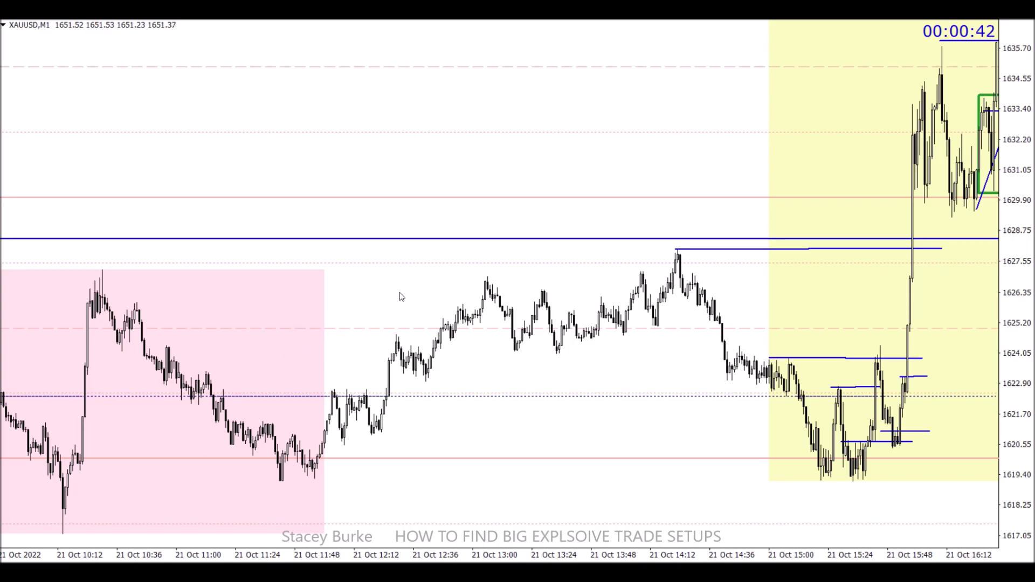
scroll(399, 297, "down", 3)
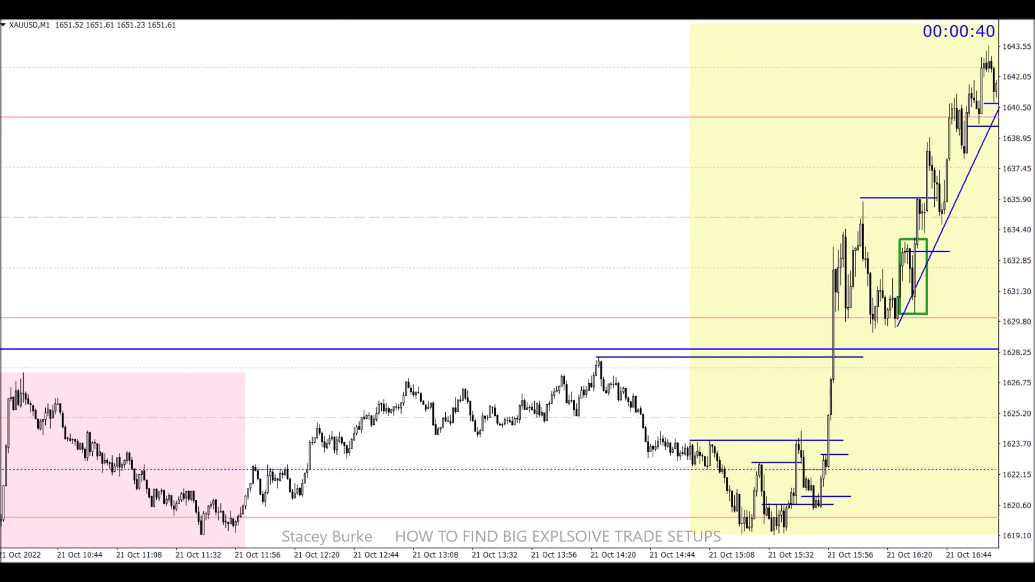
mouse_move(238, 515)
left_mouse_down()
mouse_move(617, 492)
mouse_move(838, 521)
mouse_move(864, 514)
left_mouse_up()
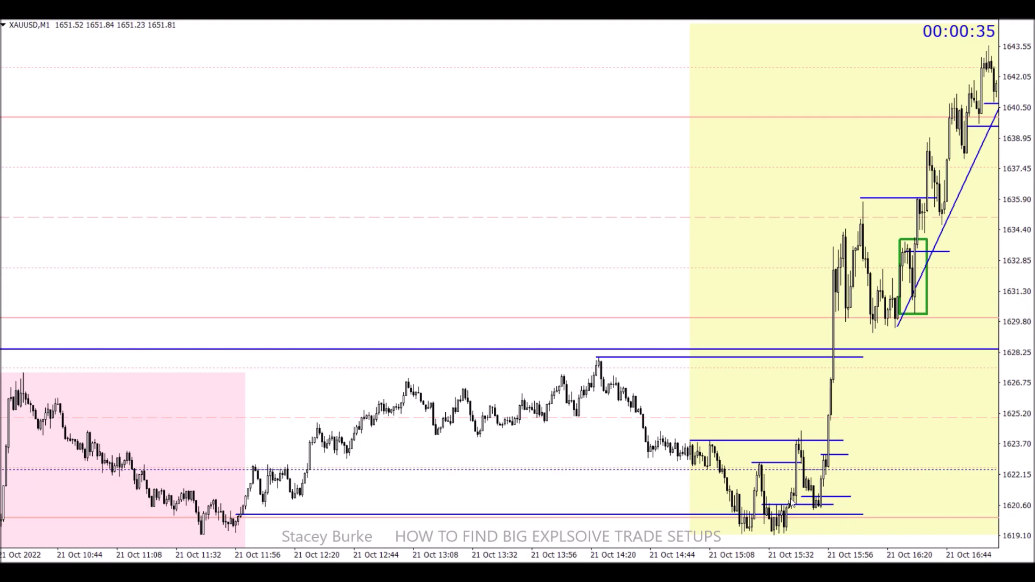
Switch to the S&P chart and draw horizontal lines at about 3647 from the low after the pink session and 3665.3 in the yellow session.
scroll(784, 501, "down", 5)
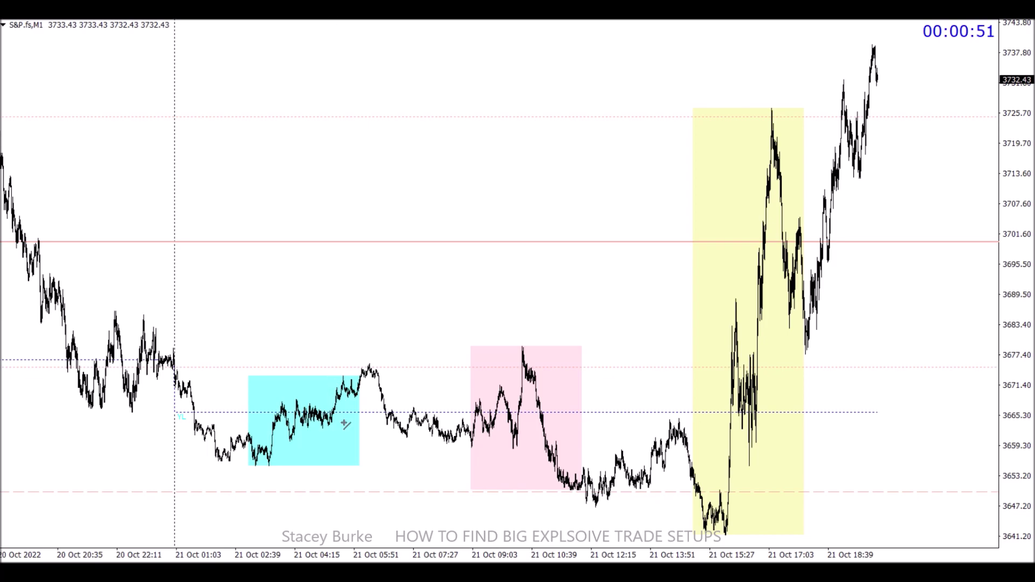
mouse_move(583, 506)
left_mouse_down()
mouse_move(775, 506)
mouse_move(763, 507)
left_mouse_up()
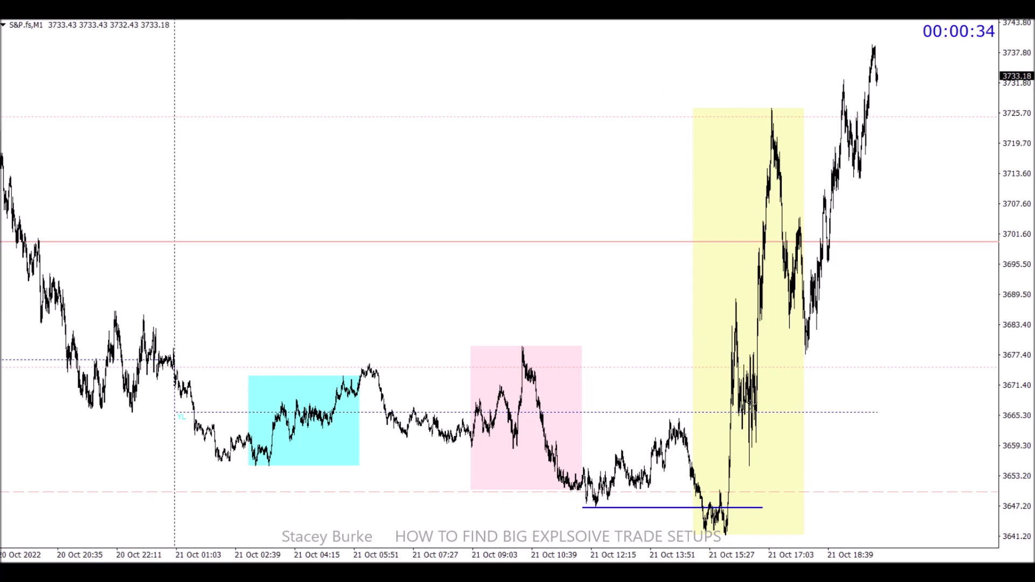
left_click_drag(716, 414, 777, 415)
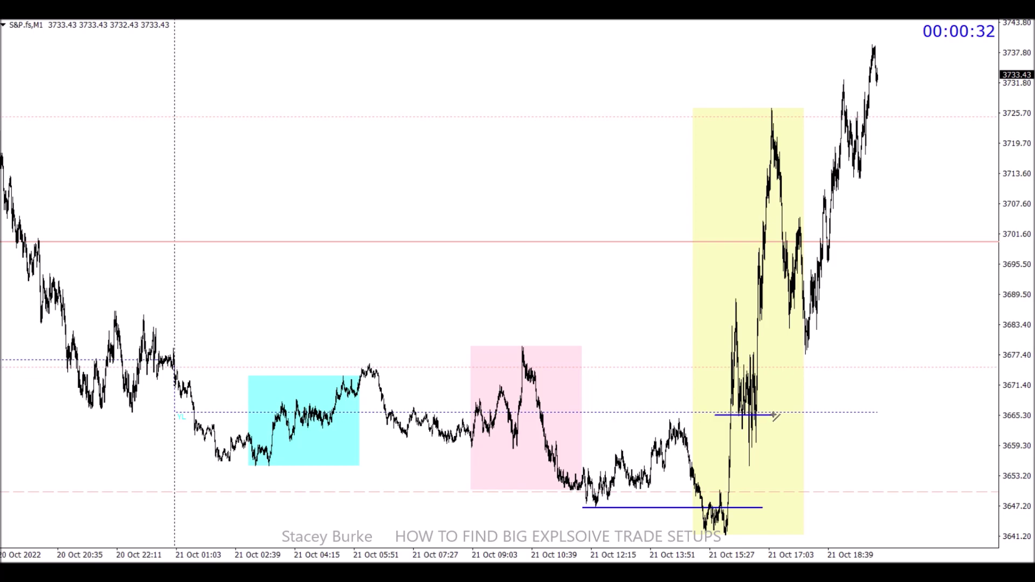
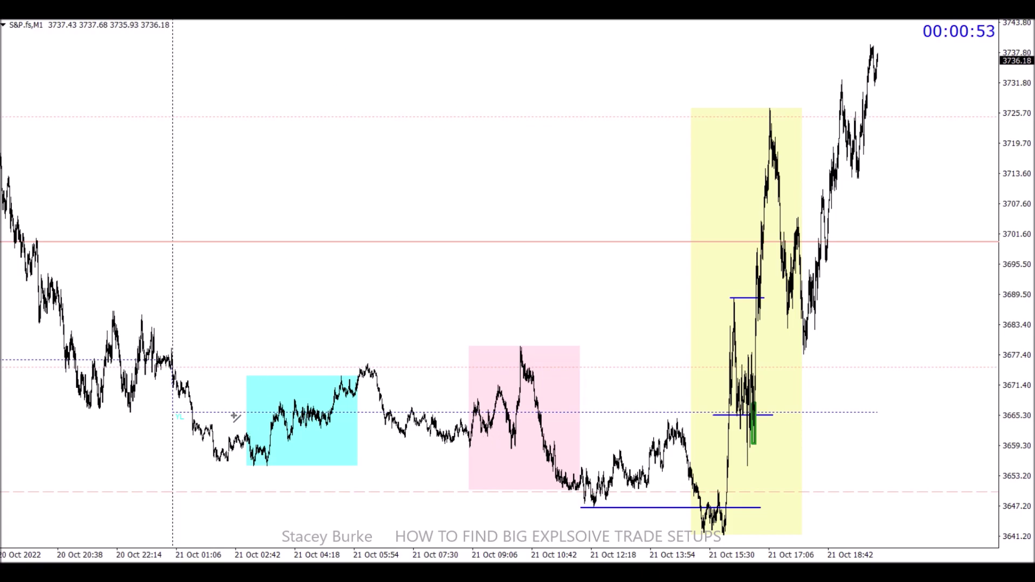
Draw horizontal lines at about 3655.4 from the cyan session low, 3679 from the pink session high and 3675.8 from the high between both sessions.
left_click_drag(240, 465, 582, 465)
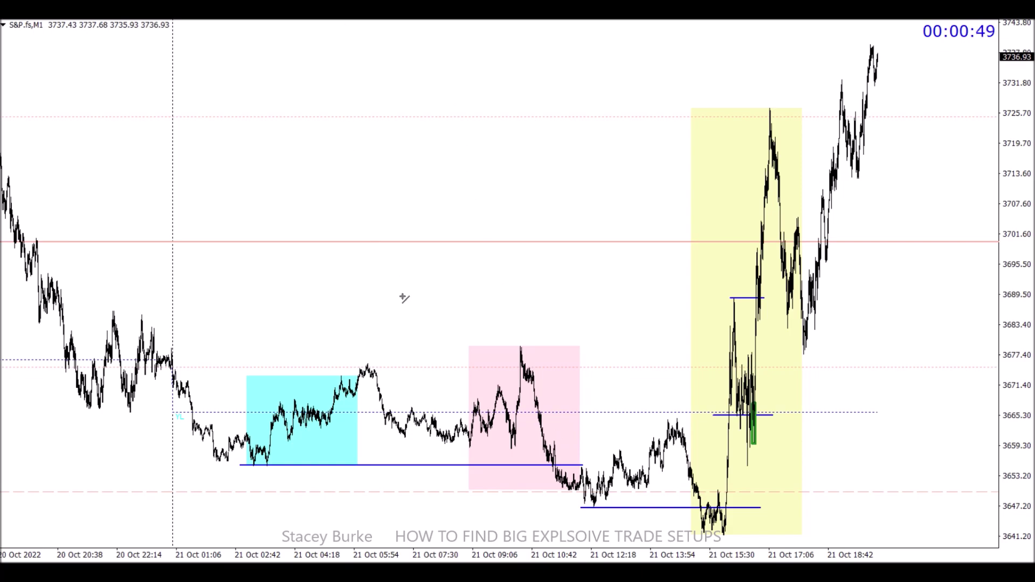
left_click_drag(518, 348, 782, 347)
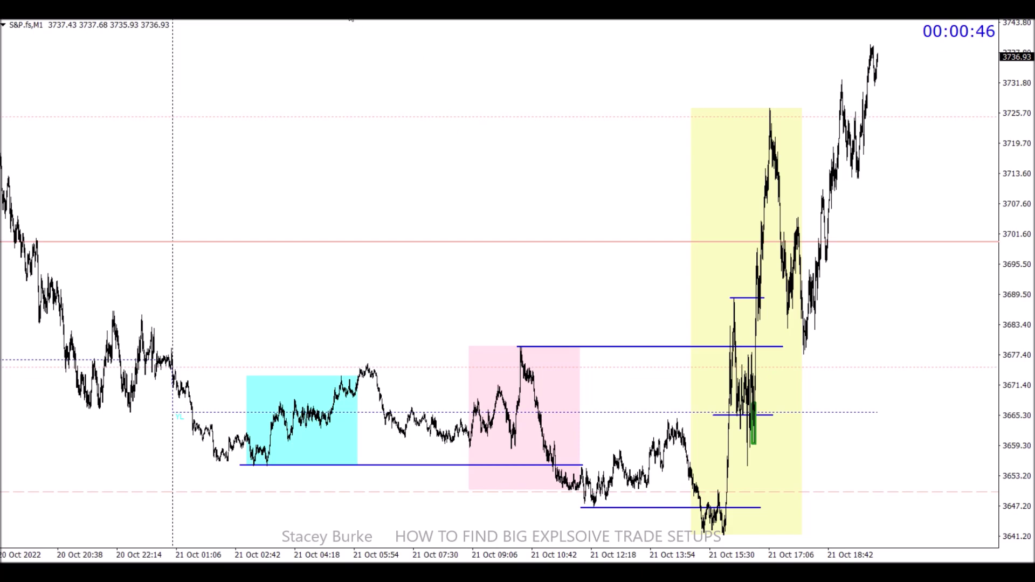
mouse_move(361, 363)
left_mouse_down()
mouse_move(537, 365)
mouse_move(525, 364)
left_mouse_up()
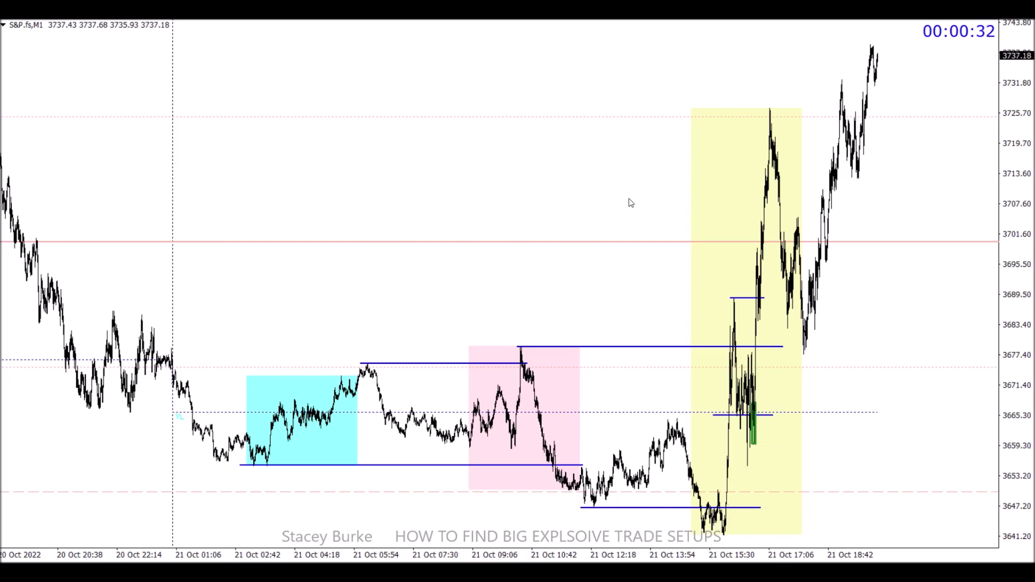
Draw horizontal lines at about 3682.5 under the late pullback low and at about 3727 along the yellow session's high.
left_click_drag(629, 203, 553, 291)
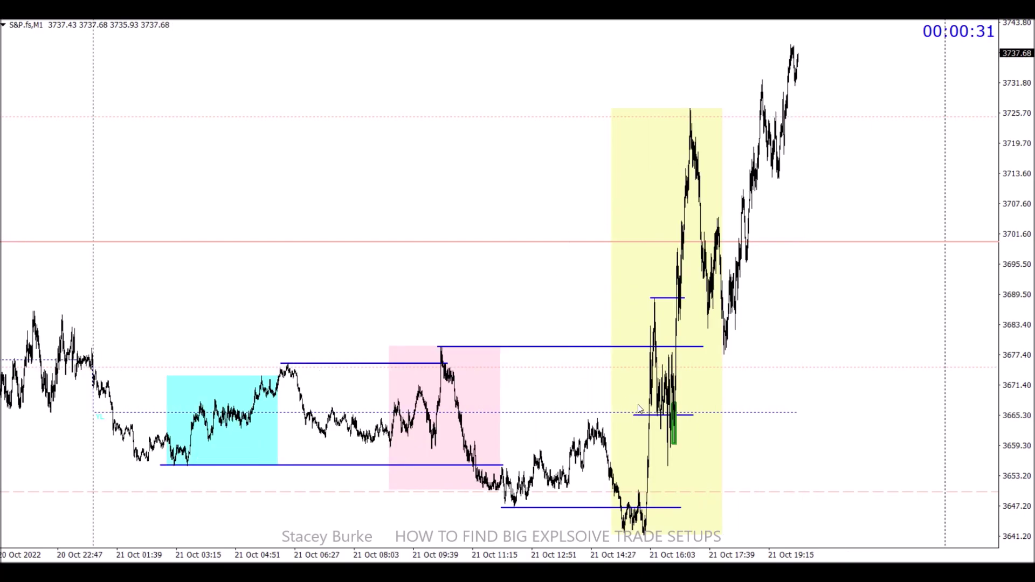
mouse_move(663, 415)
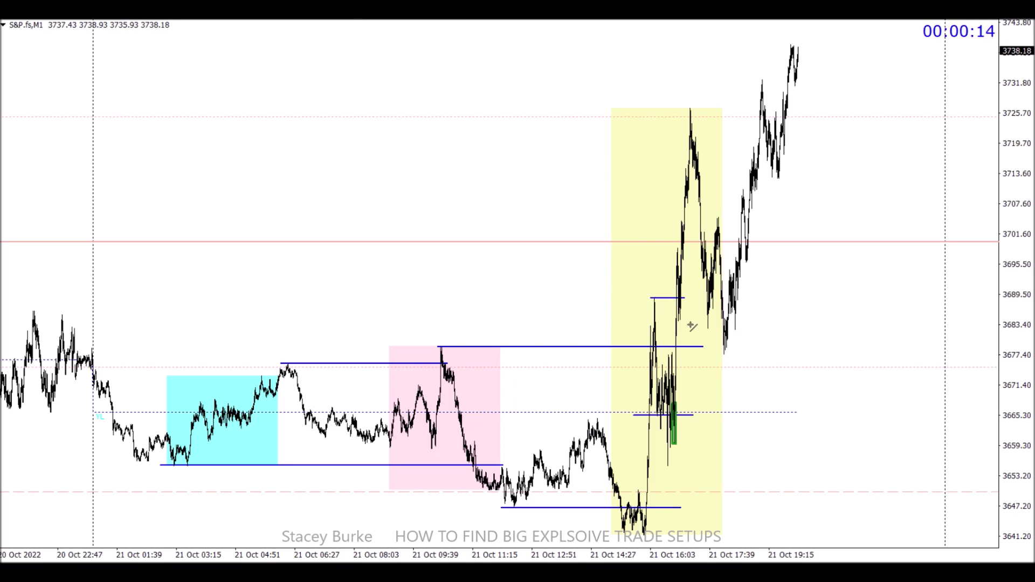
left_click_drag(687, 330, 764, 330)
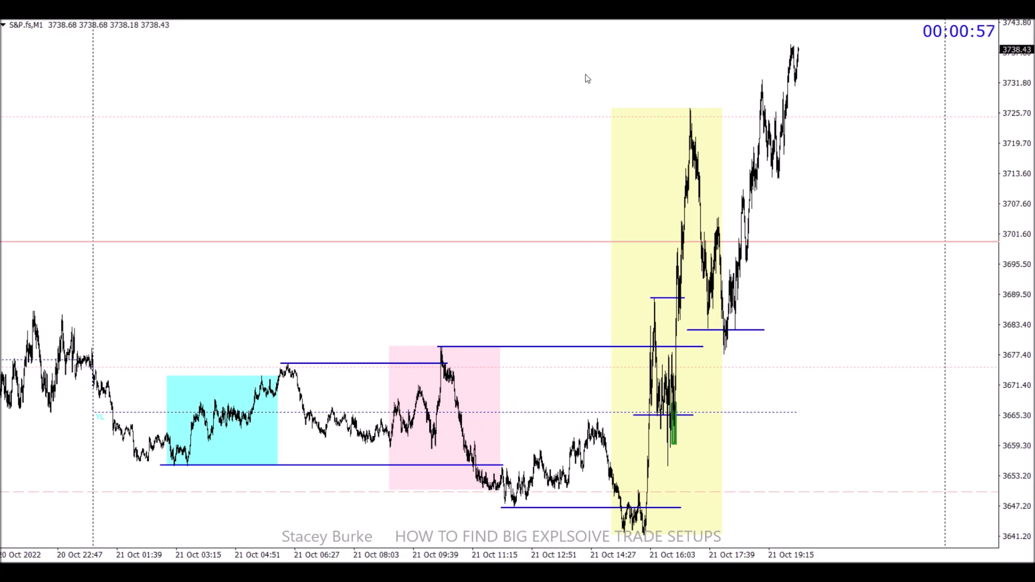
left_click_drag(669, 107, 782, 108)
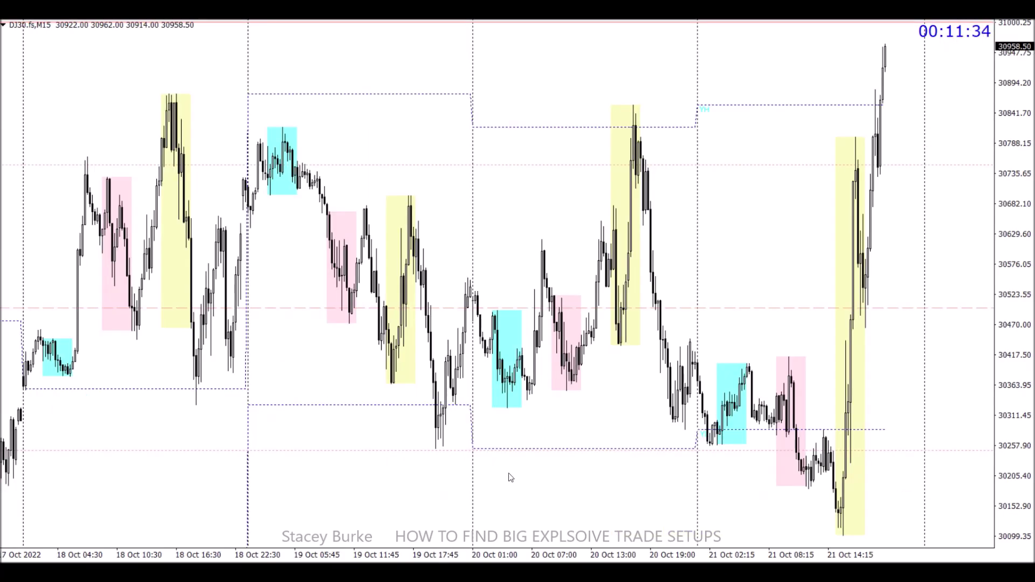
Compress the price scale of the DJ30 M15 chart and draw short horizontal lines at about 30112 and 30176 across the 21 October yellow session.
scroll(1028, 96, "down", 3)
left_click_drag(1027, 96, 1024, 189)
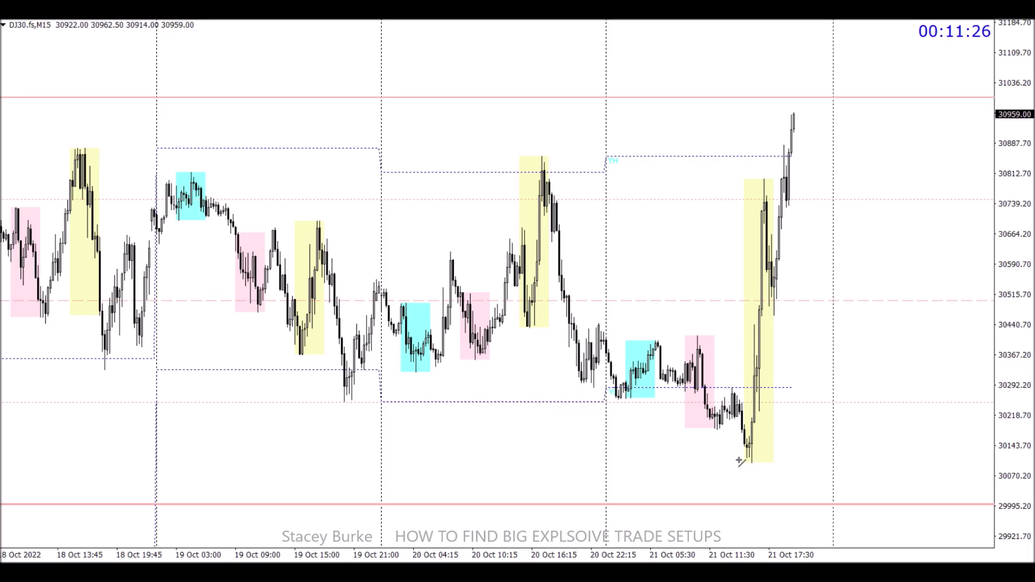
left_click_drag(740, 459, 762, 458)
left_click_drag(736, 433, 767, 433)
On the one-minute DJ30 chart, reshape the green rectangle around the consolidation after the first surge, about 30268 to 30382, and delete it.
key("ctrl+Tab")
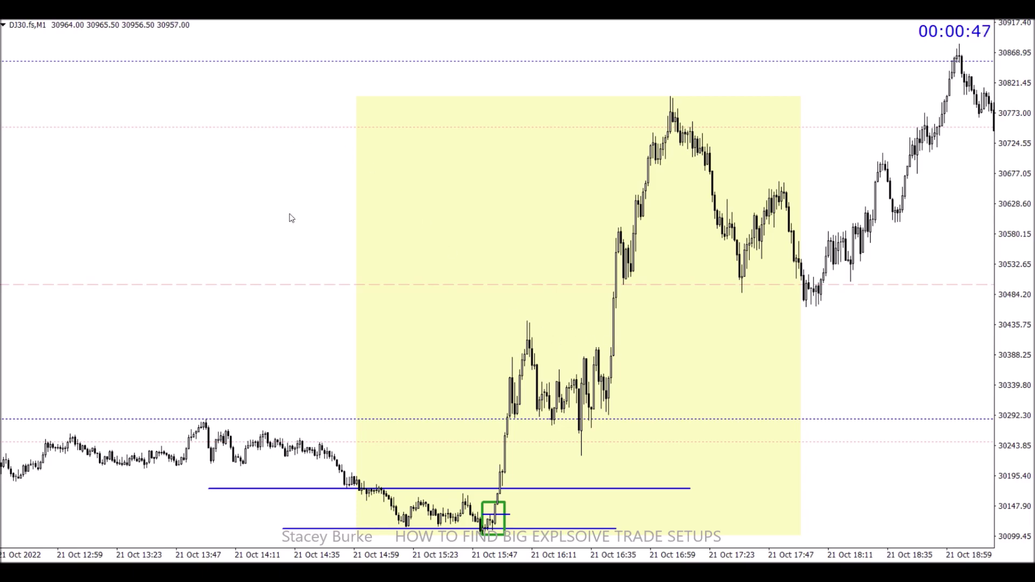
left_click_drag(482, 504, 376, 497)
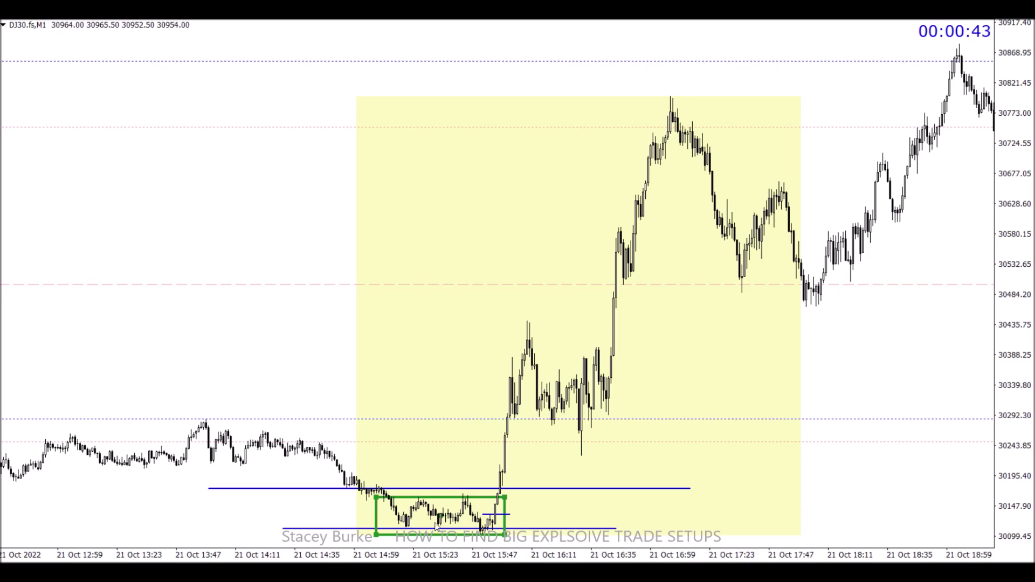
left_click_drag(505, 496, 589, 413)
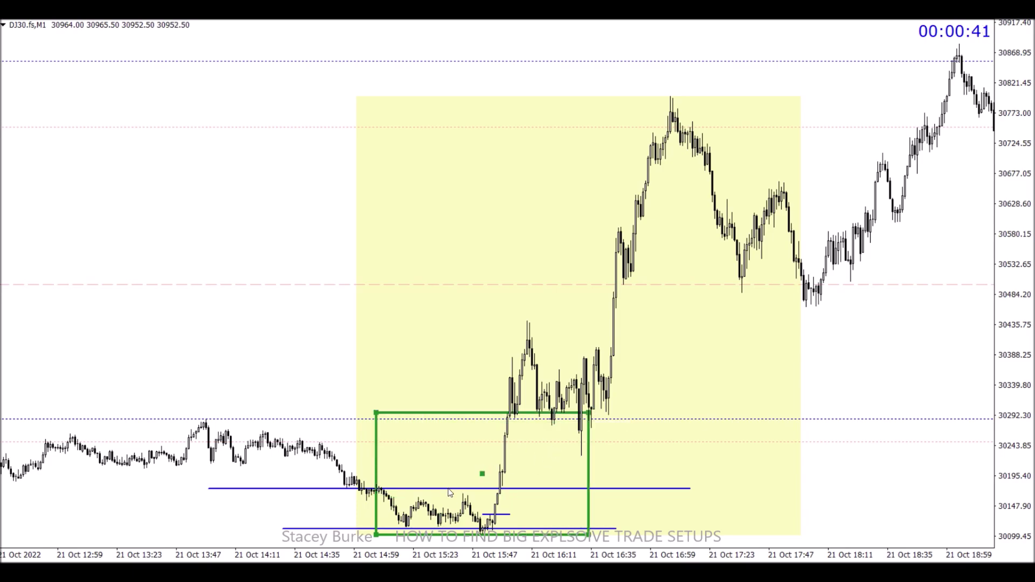
left_click_drag(384, 537, 518, 462)
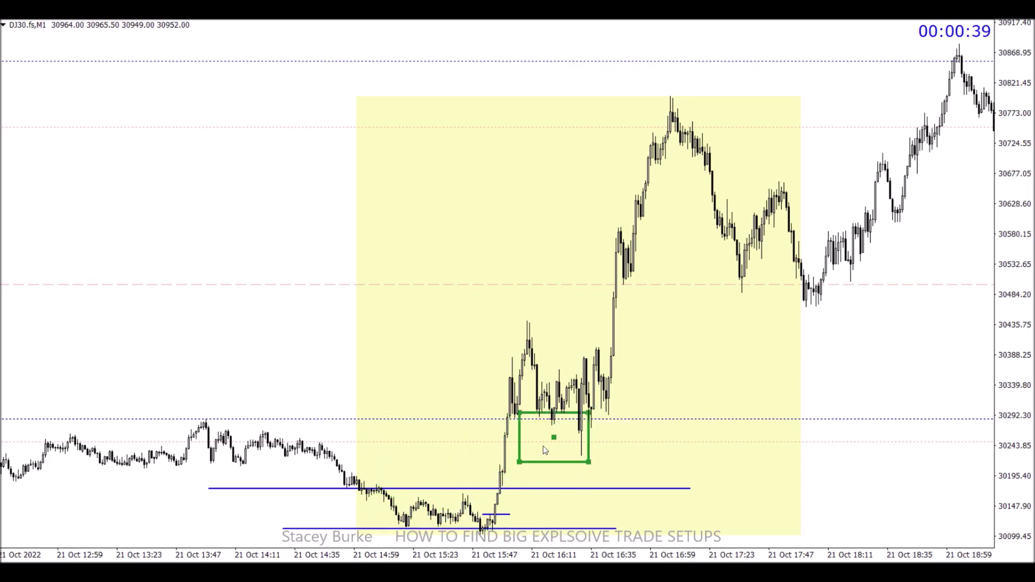
left_click_drag(589, 413, 637, 364)
left_click_drag(636, 462, 668, 431)
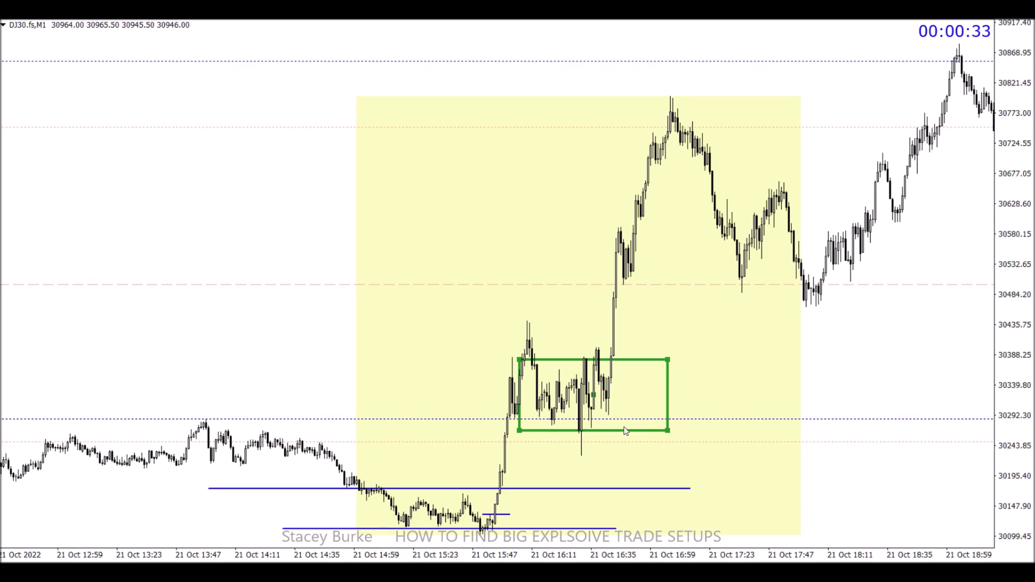
key("Delete")
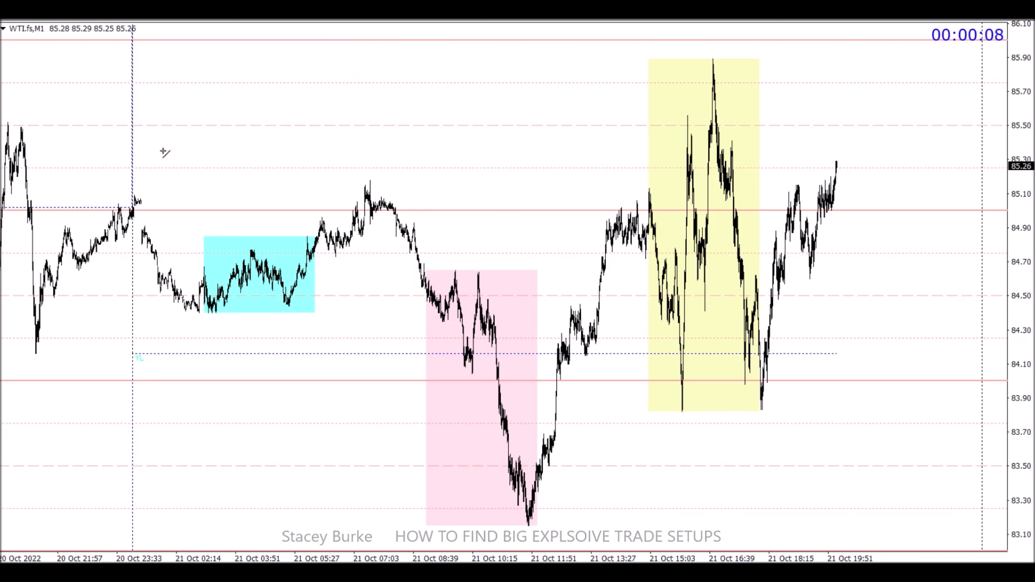
On the WTI chart, draw a line at about 85.2 into the yellow session and a V from about 84.1 down to the pink session's low.
left_click_drag(357, 178, 703, 176)
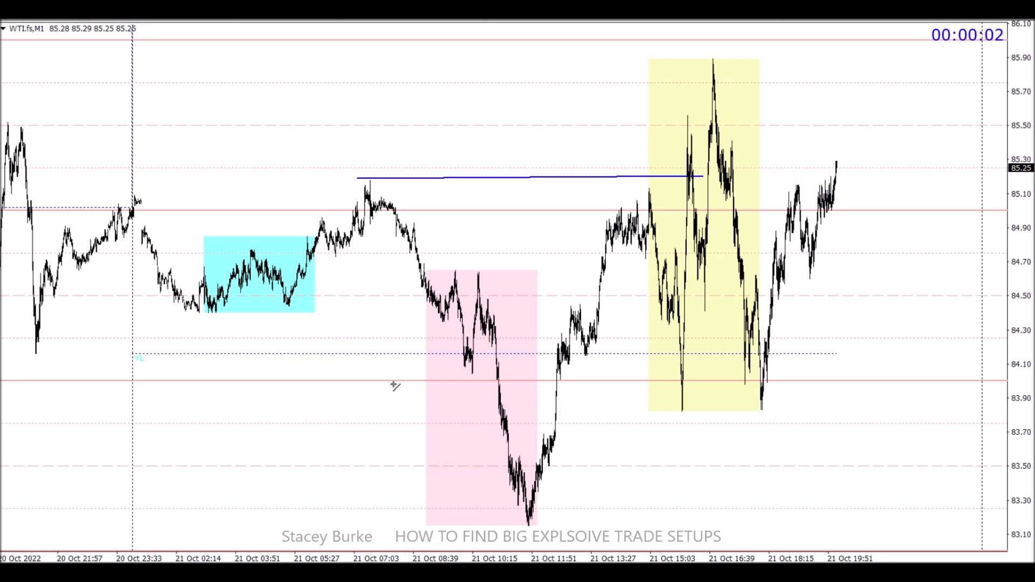
left_click_drag(416, 362, 529, 532)
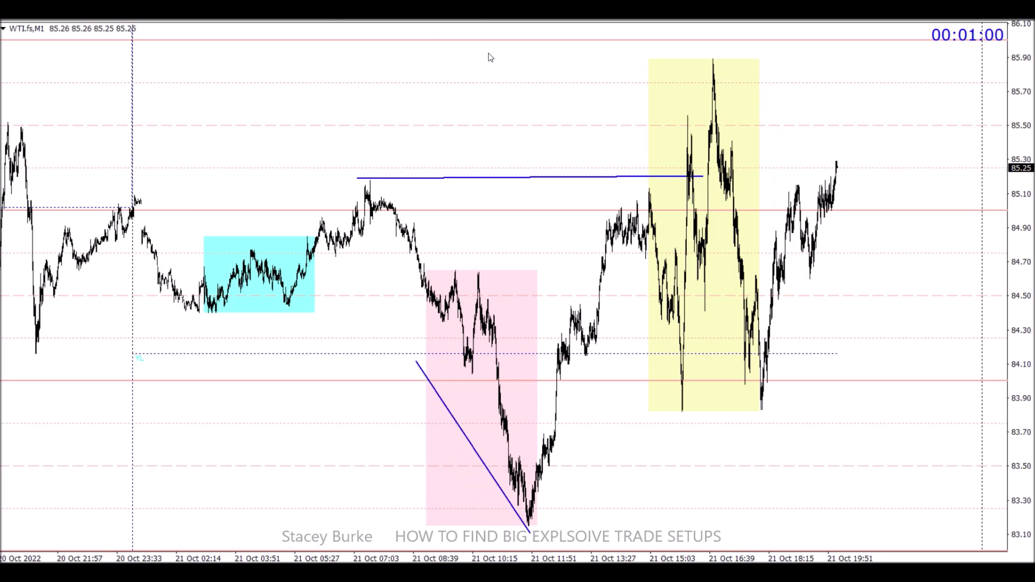
left_click_drag(579, 374, 531, 541)
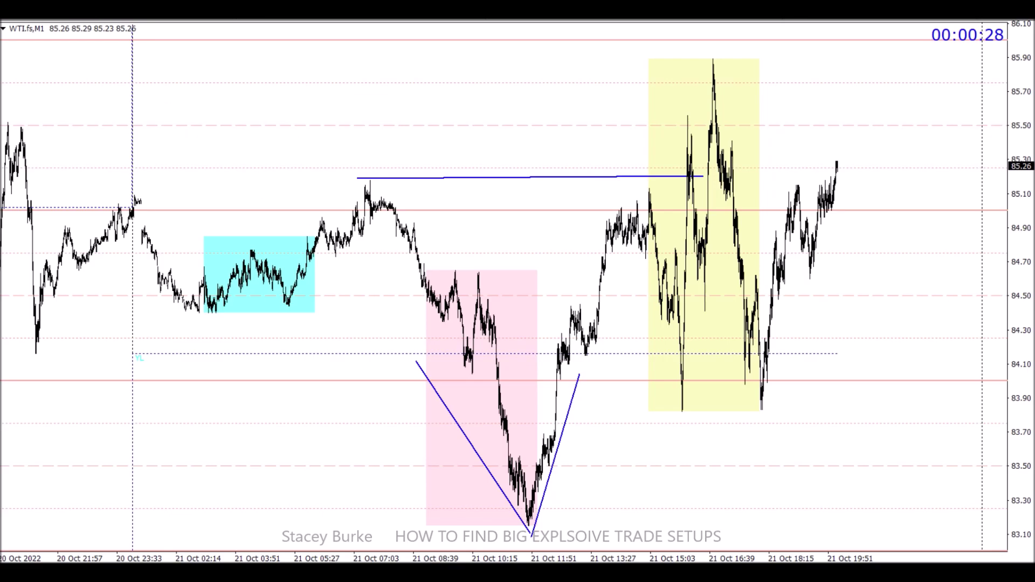
Box the zone below Friday's early low with a green rectangle, about 83.2 to 84.1, and draw long horizontal lines at about 84.25 and 84.03.
key("alt+i")
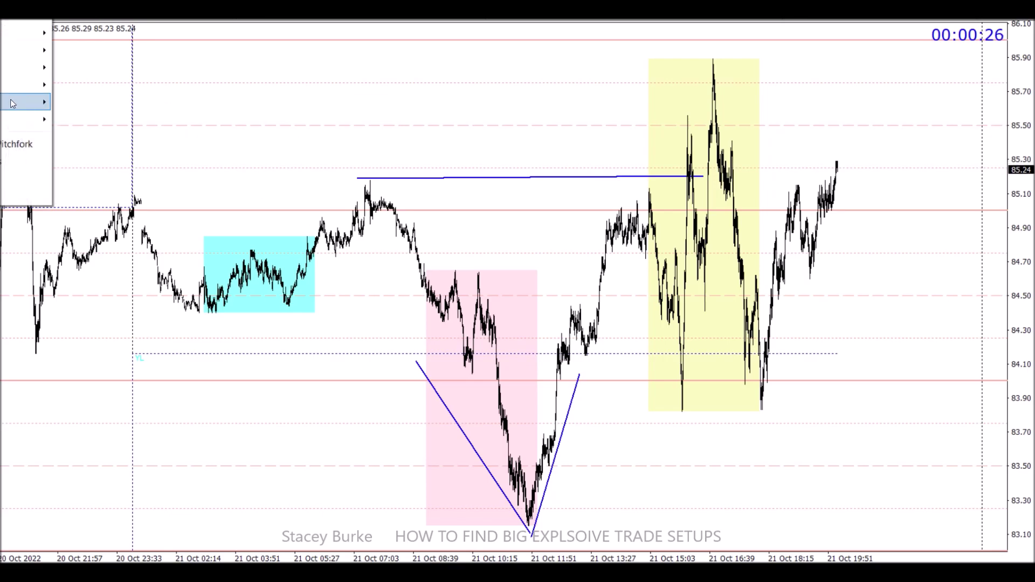
mouse_move(13, 104)
left_click(71, 102)
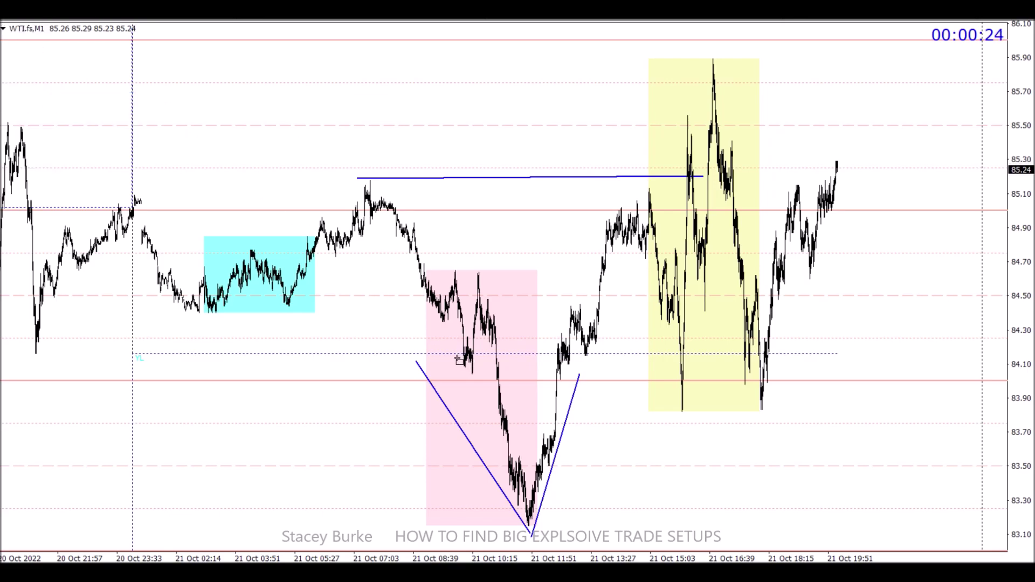
left_click_drag(457, 358, 868, 514)
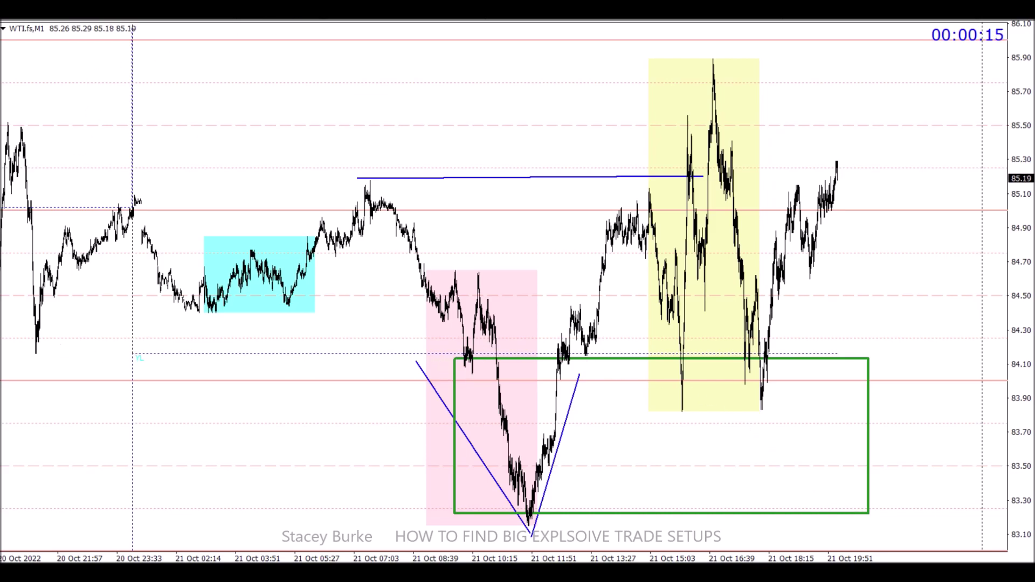
left_click_drag(47, 338, 857, 338)
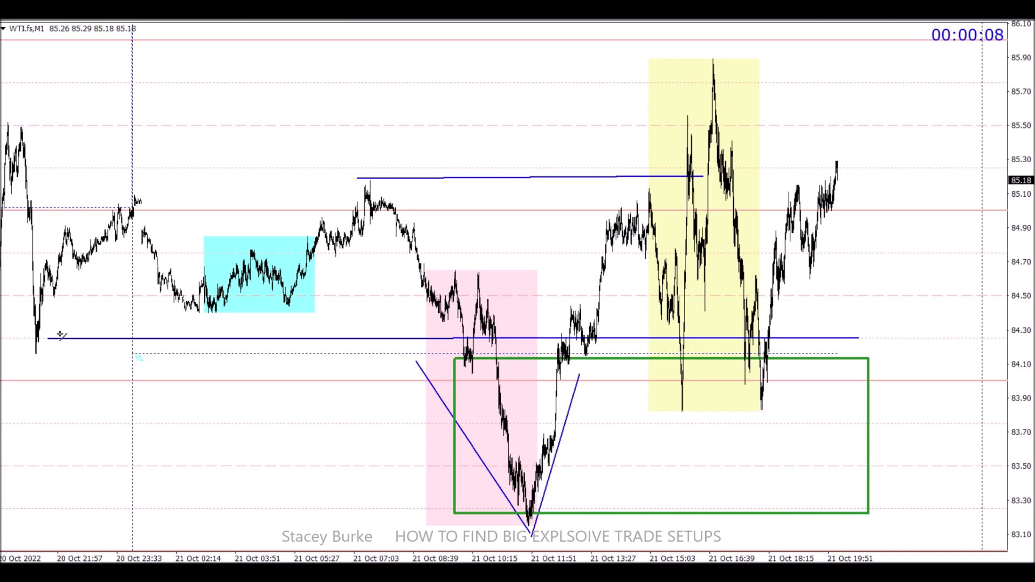
left_click_drag(63, 377, 906, 376)
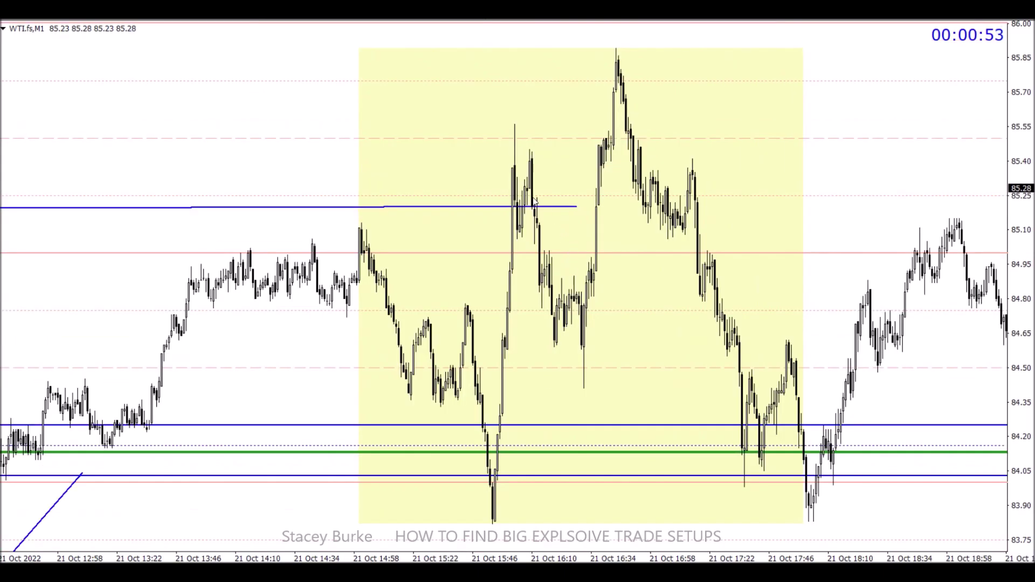
Mark the 21 October yellow session's first peak at about 85.57, and frame the mid-rally pause with short lines and a green rectangle, about 84.8 to 85.0.
left_click_drag(500, 122, 687, 121)
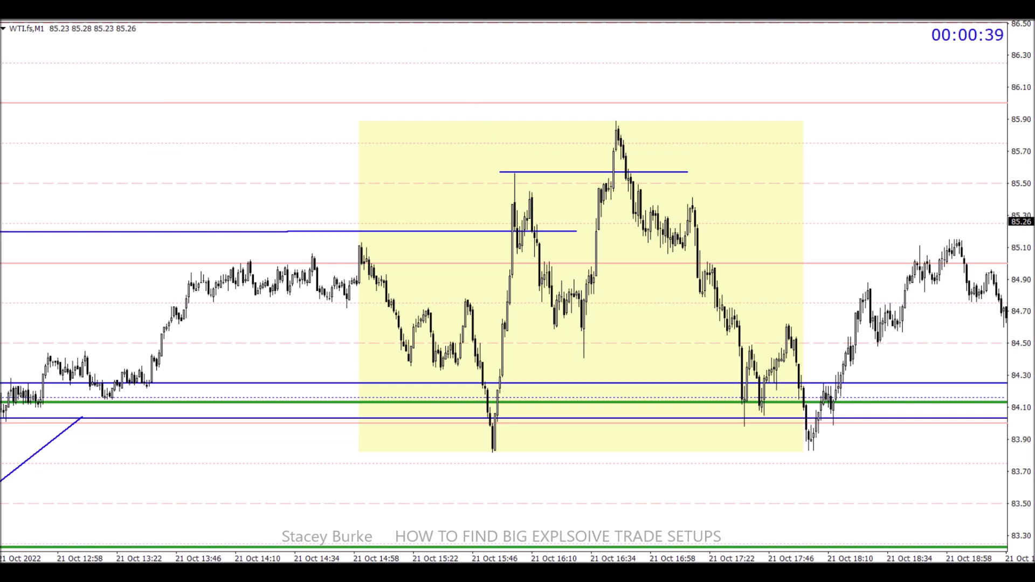
mouse_move(587, 313)
left_mouse_down()
mouse_move(611, 282)
mouse_move(603, 266)
left_mouse_up()
mouse_move(27, 101)
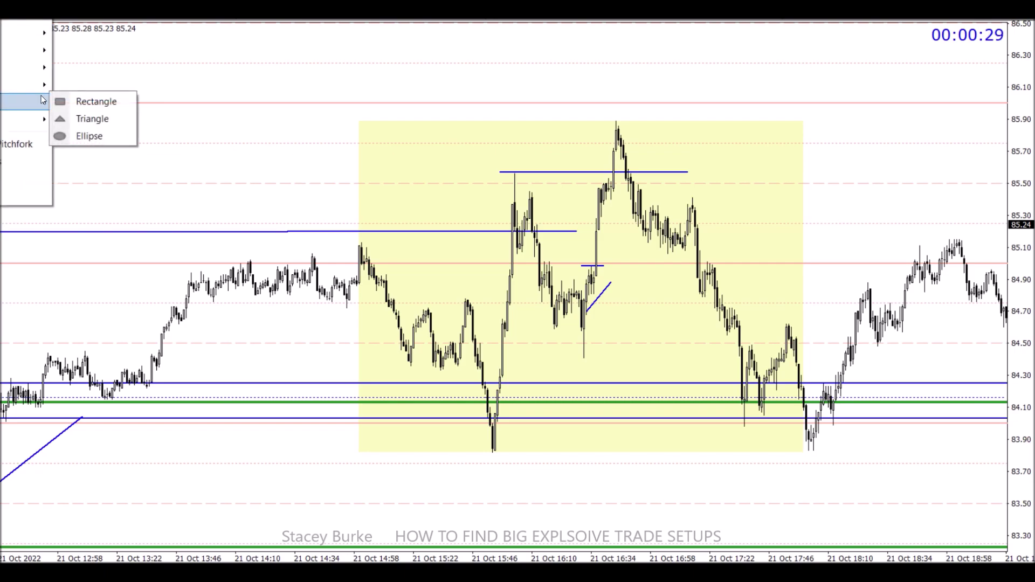
left_click(59, 100)
left_click_drag(581, 265, 604, 298)
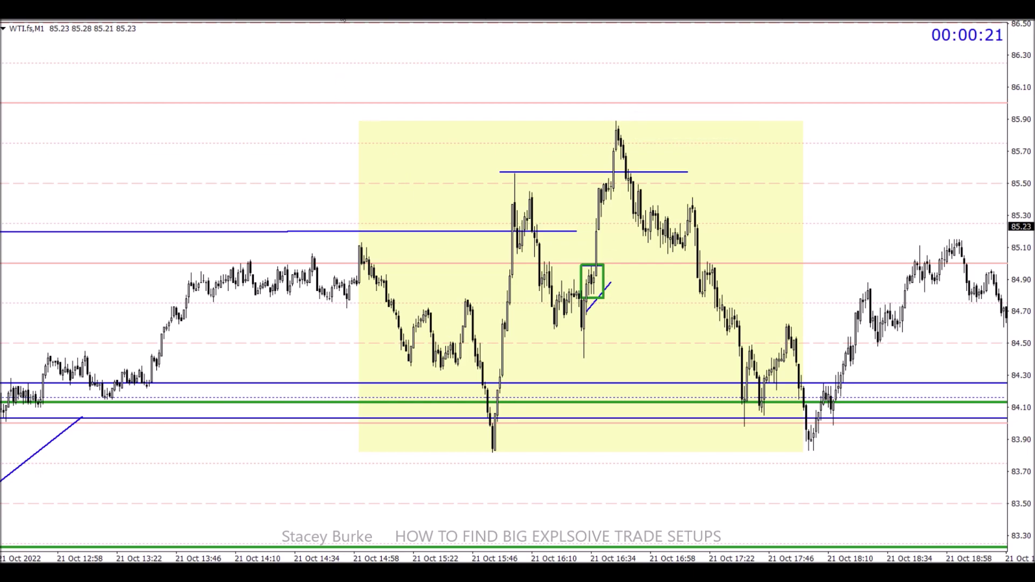
Draw short horizontal lines at about 85.77, 84.58 and 84.85 around the second rally of the 21 October yellow session.
left_click_drag(599, 141, 636, 140)
left_click_drag(532, 332, 625, 333)
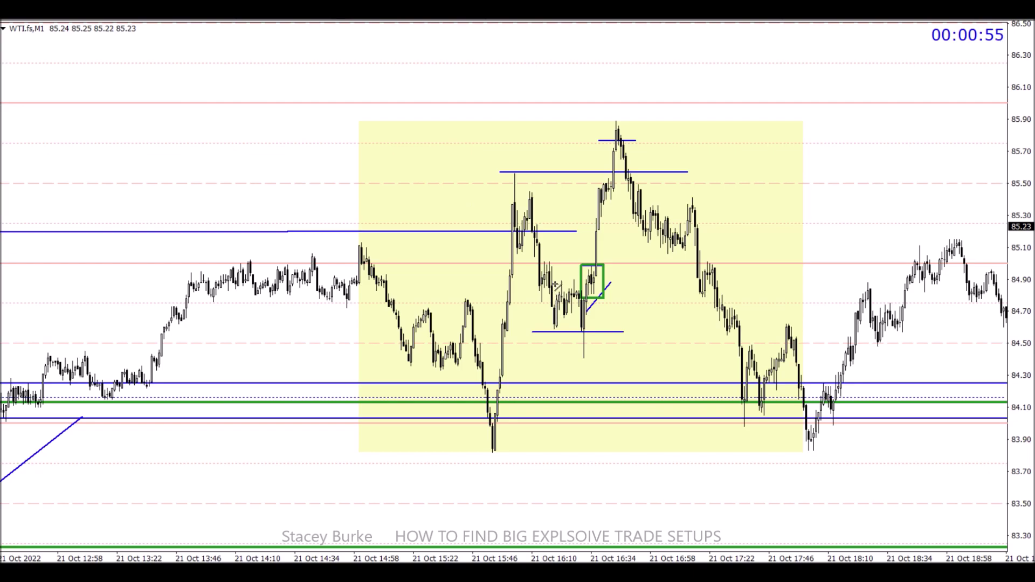
left_click_drag(547, 289, 616, 287)
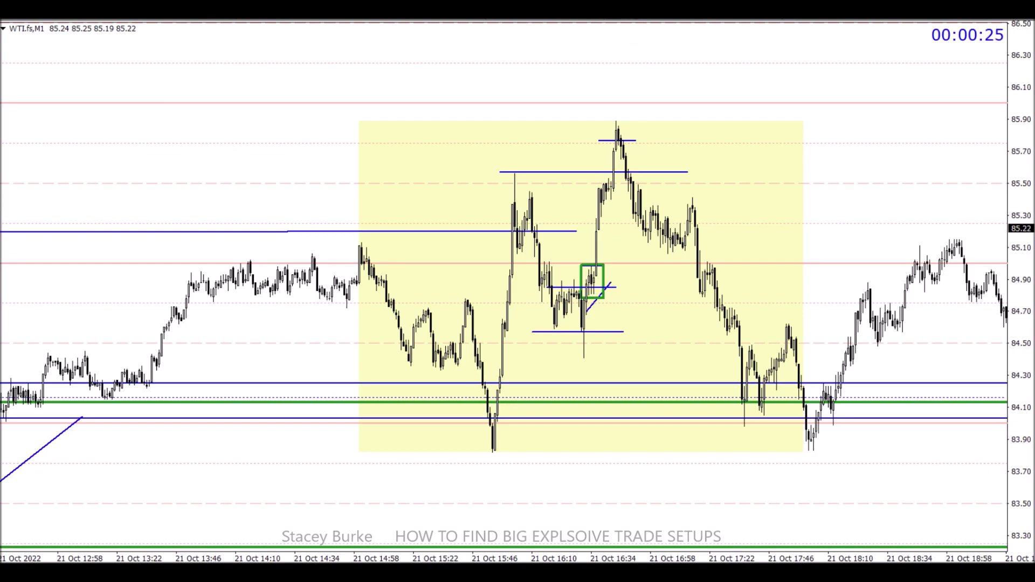
On 19 October, draw a horizontal line at about 82.27 from the pink session past the yellow one and trace the following rally to about 85.
key("minus")
key("minus")
key("End")
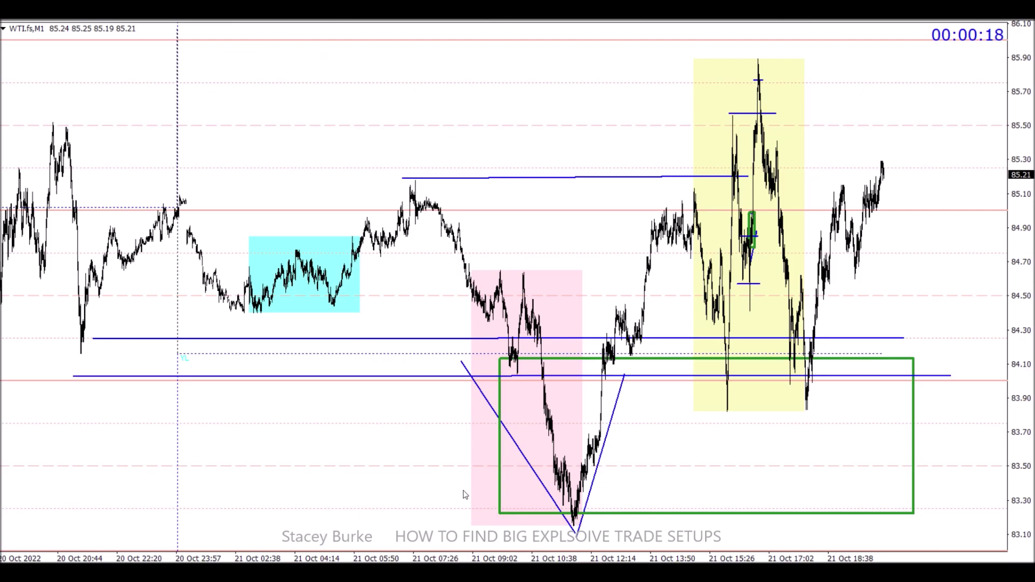
scroll(462, 494, "up", 3)
scroll(462, 494, "up", 5)
scroll(462, 493, "up", 2)
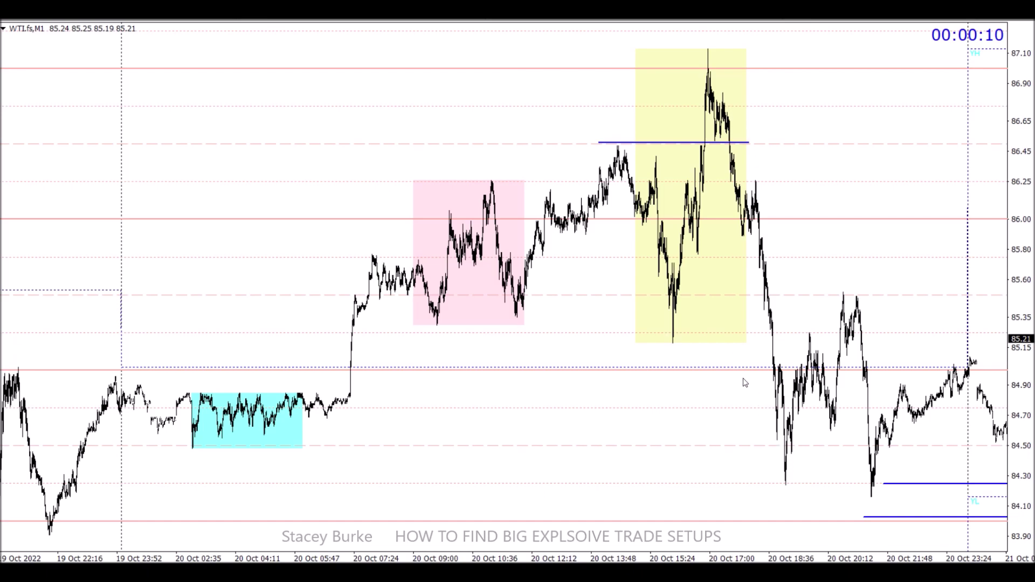
scroll(689, 375, "up", 5)
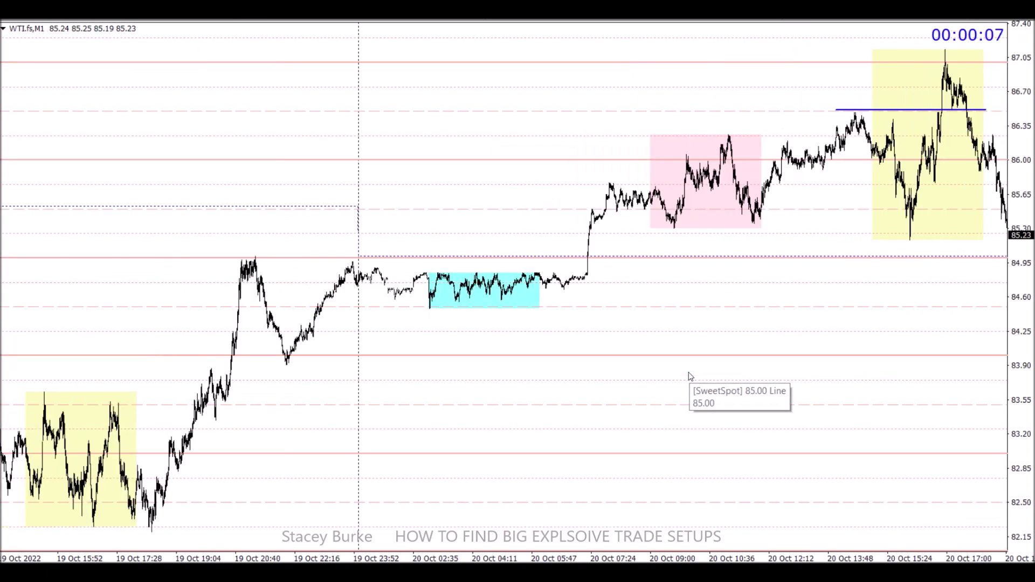
scroll(689, 376, "up", 7)
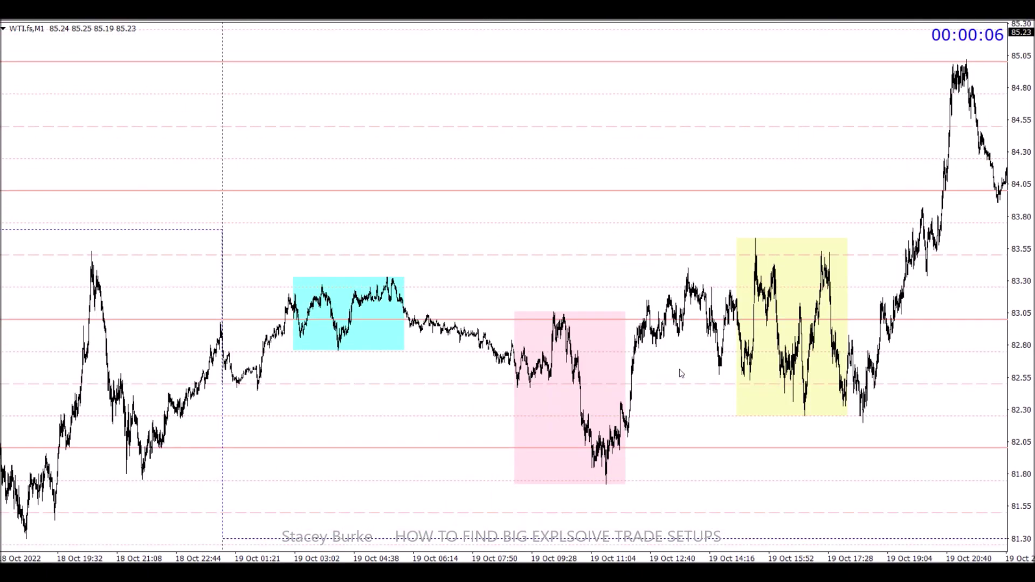
scroll(647, 376, "down", 1)
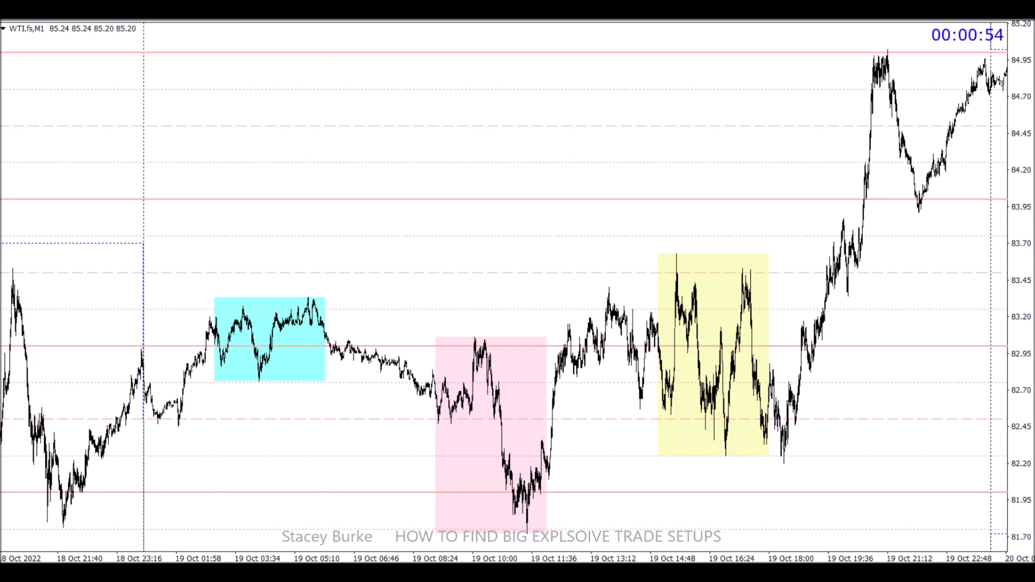
left_click_drag(464, 453, 825, 453)
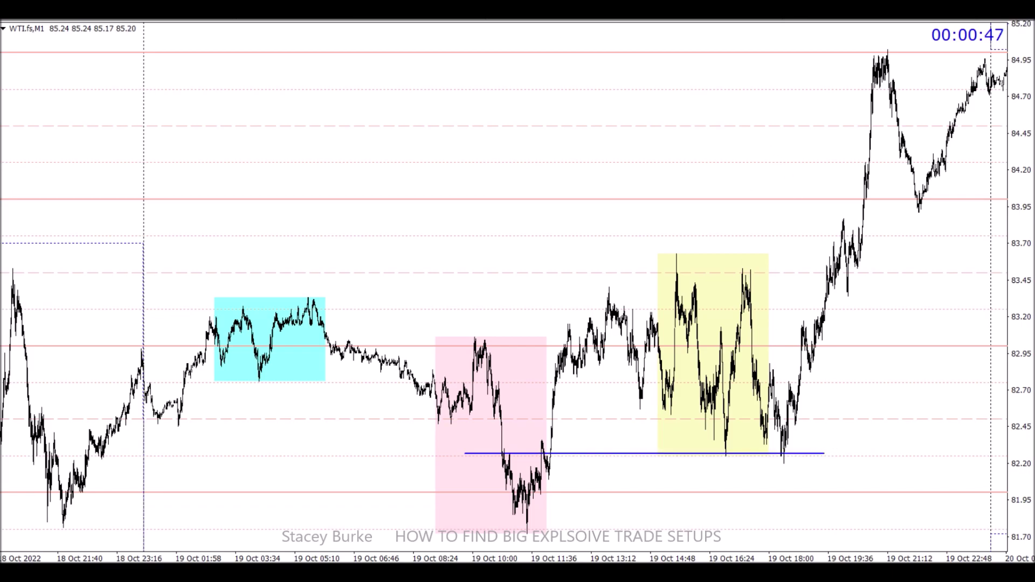
mouse_move(795, 458)
left_mouse_down()
mouse_move(896, 167)
mouse_move(921, 132)
mouse_move(927, 85)
left_mouse_up()
Draw horizontal lines on 18 October at about 85.18, 84.25, 84.83 and 83.6, marking the levels leading into the yellow session's drop.
scroll(623, 237, "down", 10)
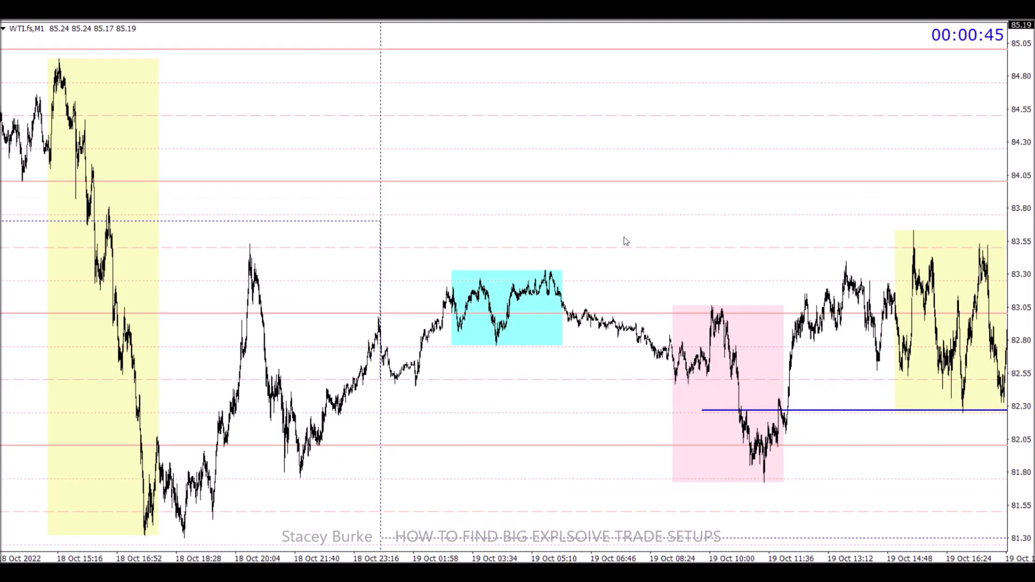
scroll(624, 238, "down", 8)
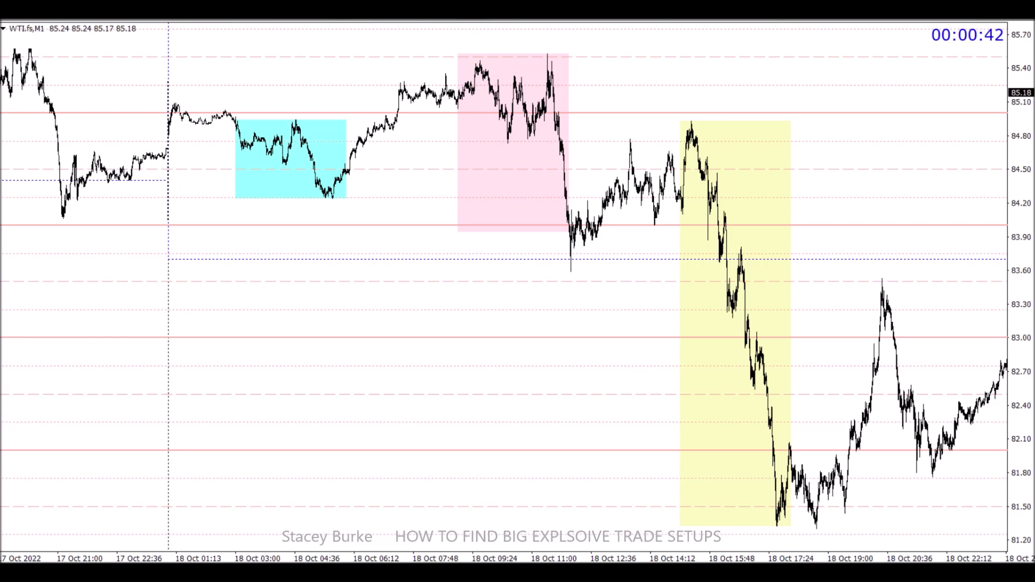
left_click_drag(170, 93, 411, 93)
left_click_drag(411, 93, 411, 94)
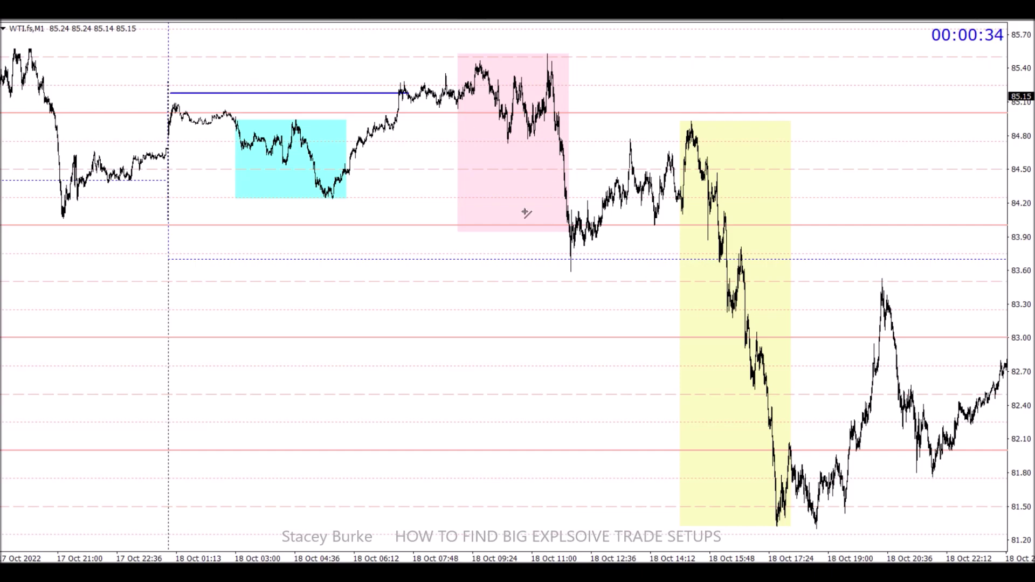
left_click_drag(303, 198, 565, 197)
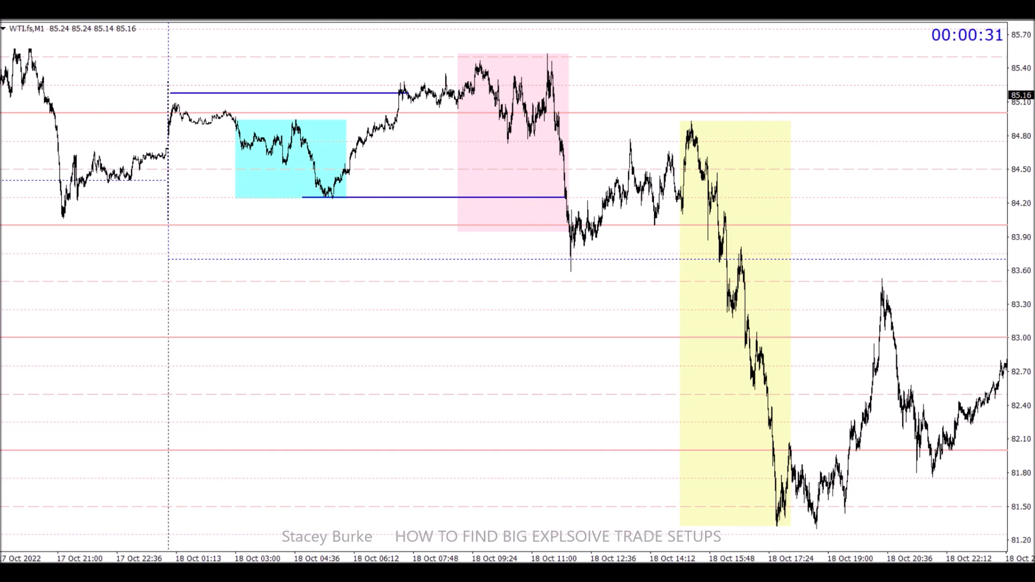
left_click_drag(556, 133, 733, 132)
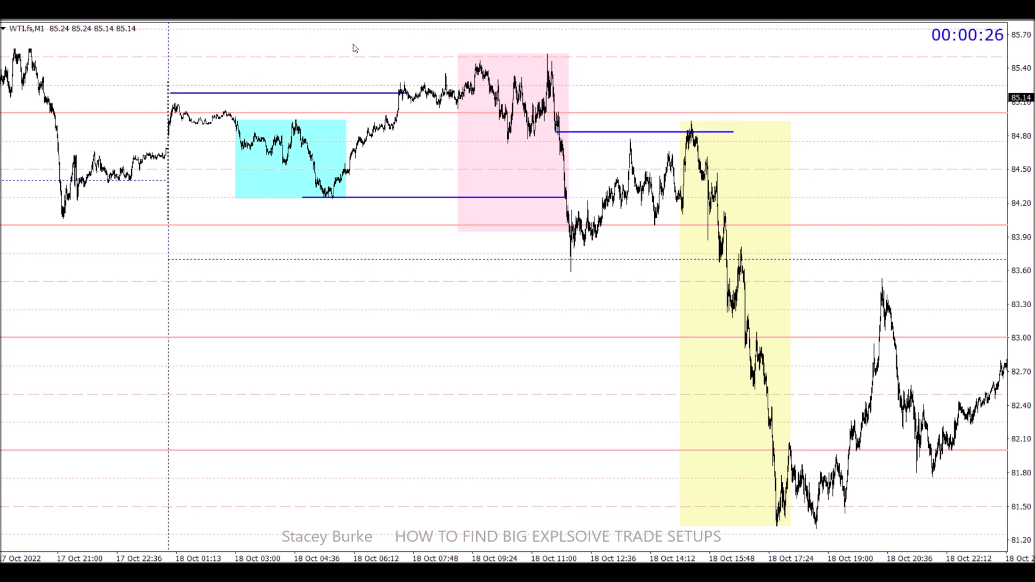
left_click_drag(562, 271, 763, 271)
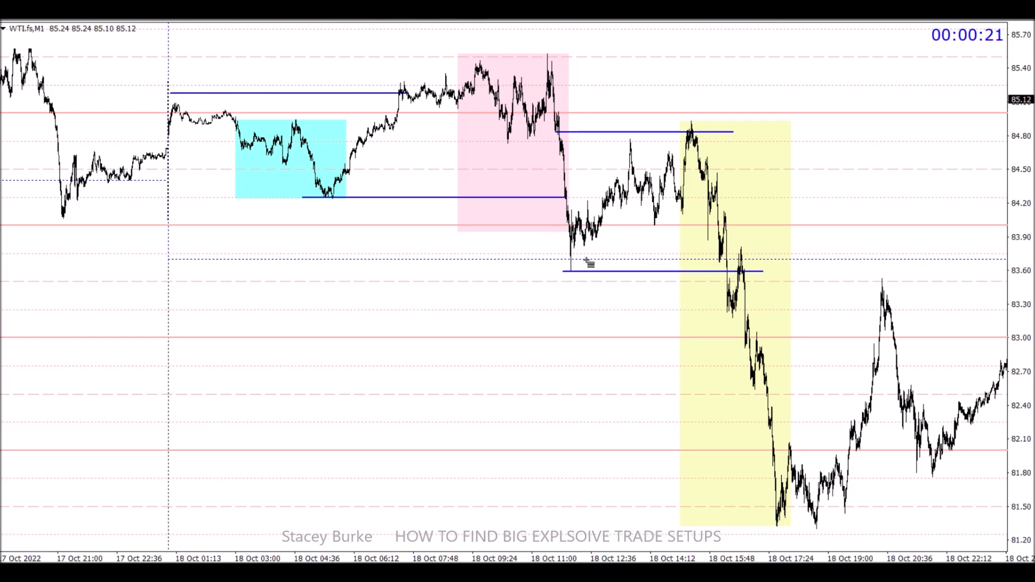
Place a Fibonacci retracement from the 18 October low at about 83.6 up to the yellow session's high, and delete it.
mouse_move(575, 271)
left_mouse_down()
mouse_move(707, 124)
mouse_move(712, 134)
left_mouse_up()
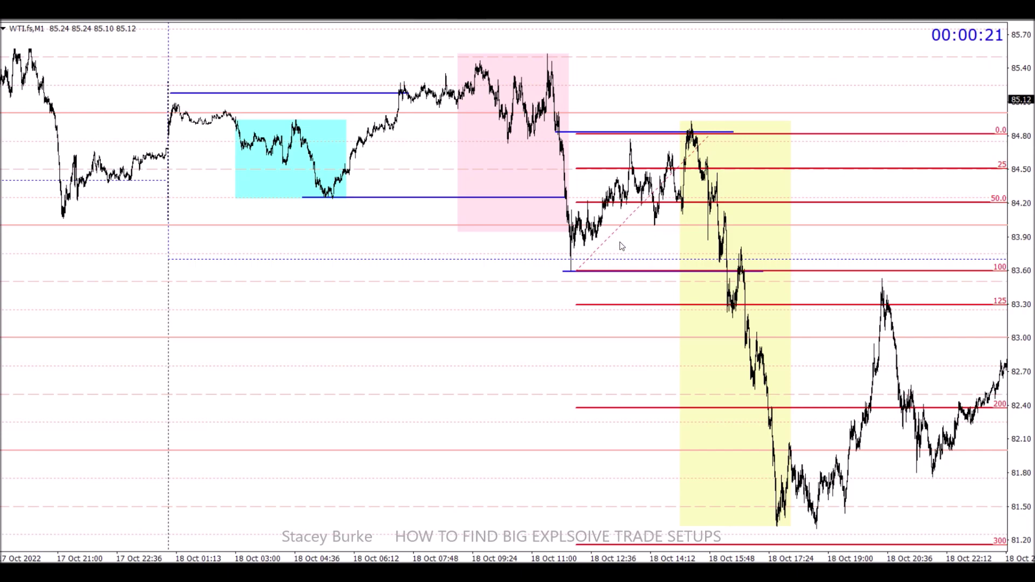
key("Delete")
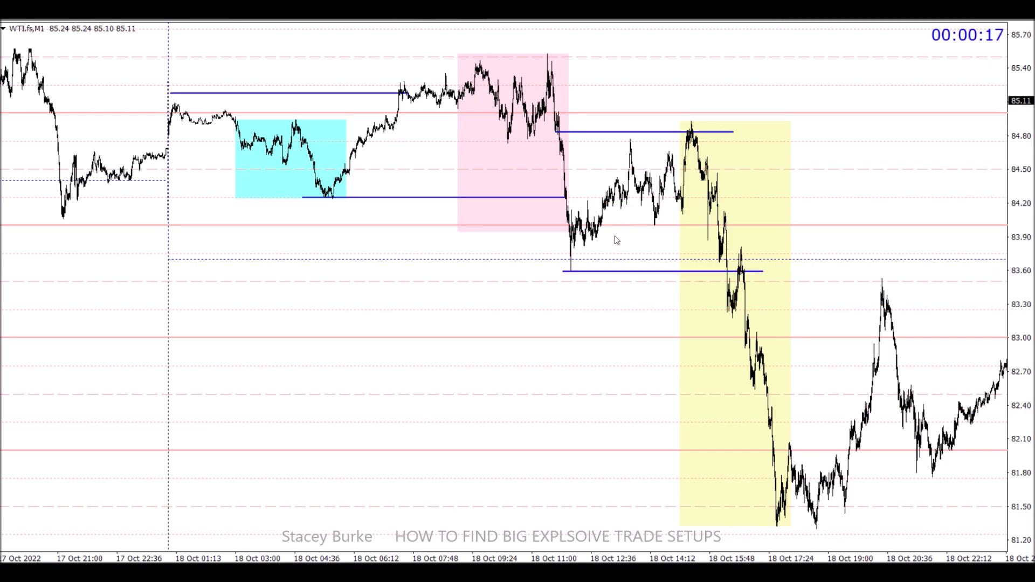
Compress the price scale at 17 October and draw horizontal lines at about 85.52 over the blue session and 85.93 and 84.28 at the pink session's extremes.
scroll(626, 244, "left", 10)
scroll(589, 274, "left", 10)
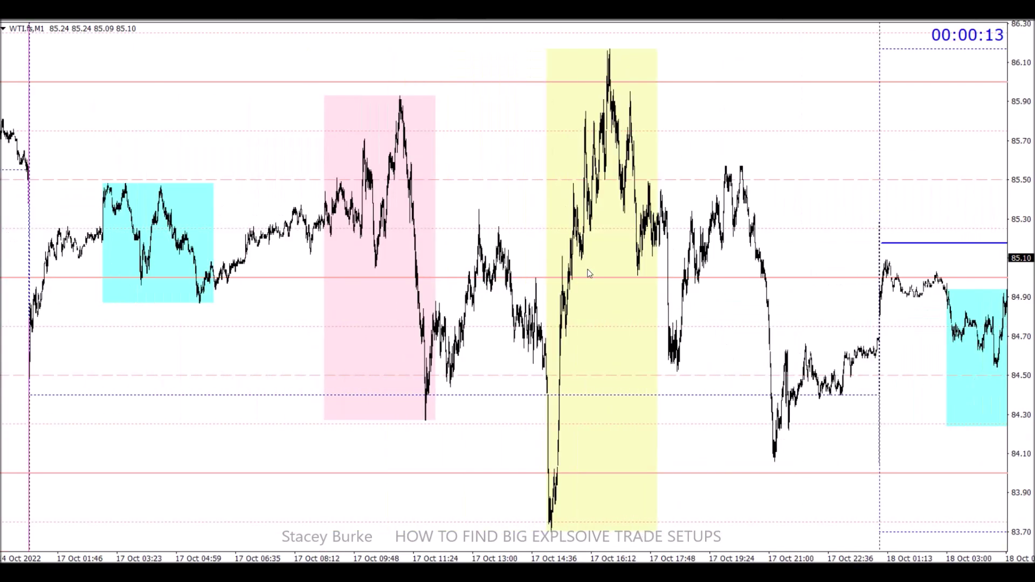
left_click_drag(1017, 115, 1021, 159)
scroll(749, 282, "right", 3)
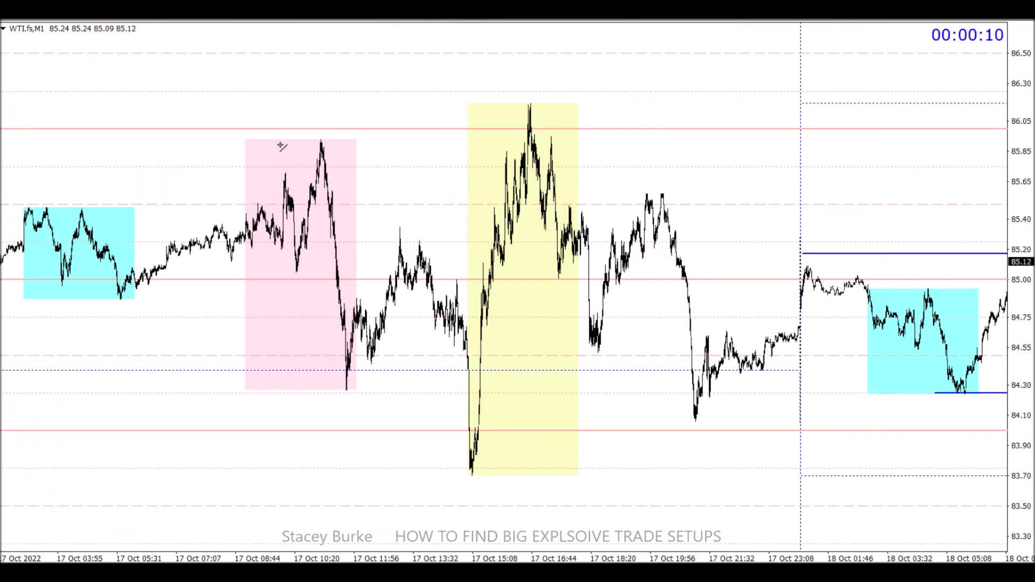
left_click_drag(20, 201, 269, 200)
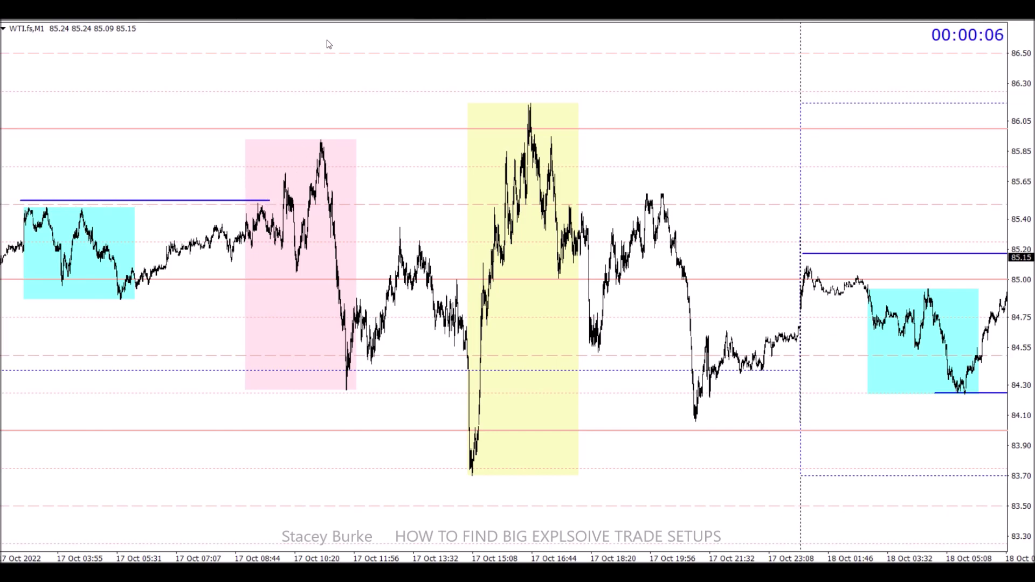
left_click_drag(294, 139, 554, 138)
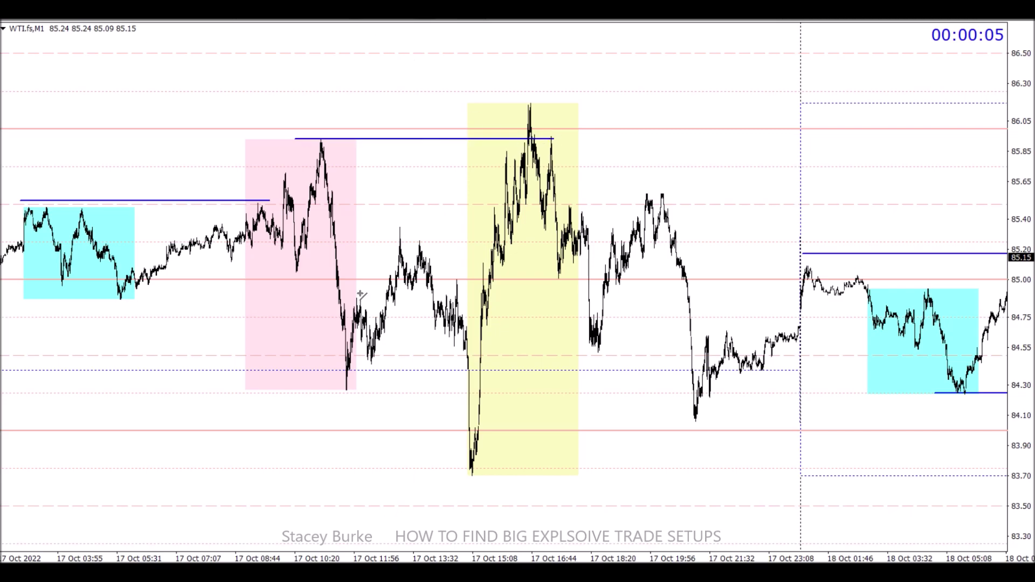
left_click_drag(333, 388, 506, 388)
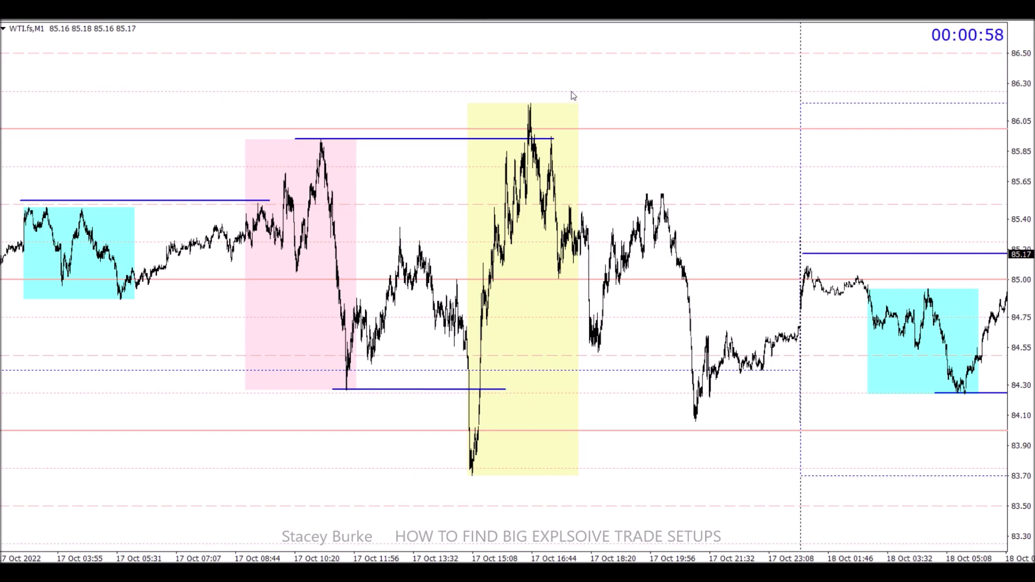
Draw a rising trend line under the pullback lows of the 17 October yellow session's rally, from about 84.7 to 86.0.
key("plus")
key("plus")
key("plus")
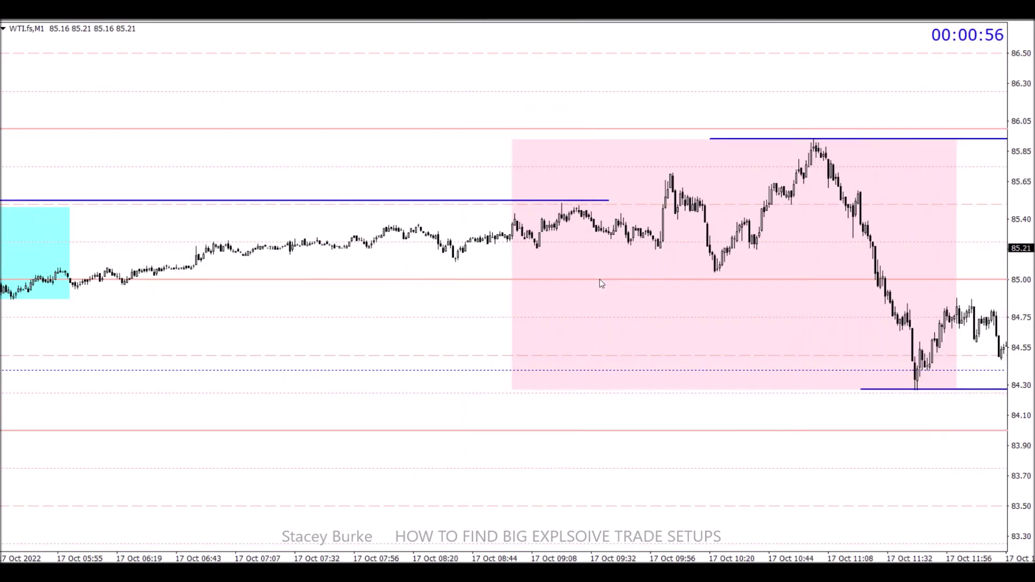
scroll(600, 283, "down", 15)
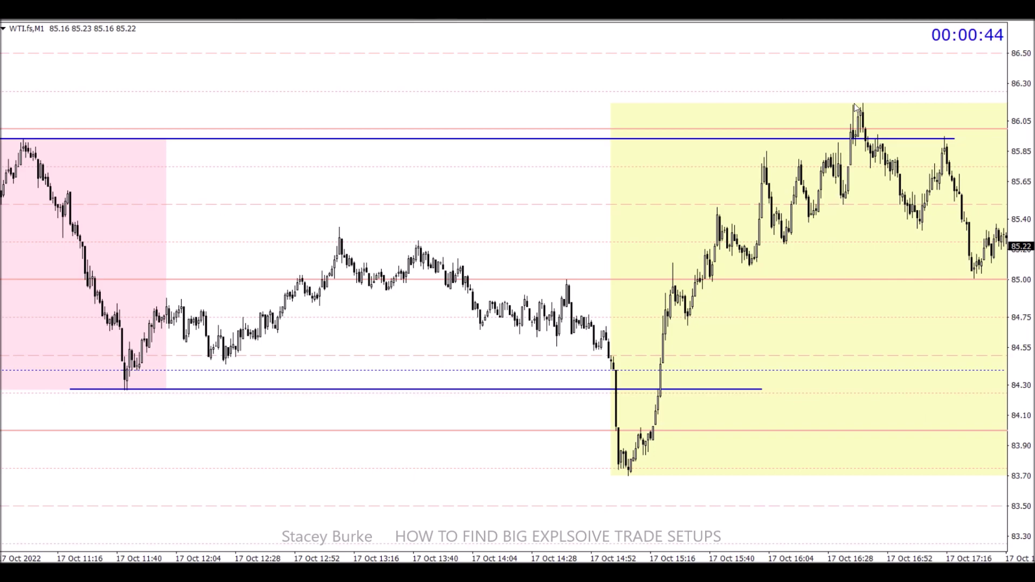
scroll(779, 157, "down", 3)
scroll(779, 158, "down", 2)
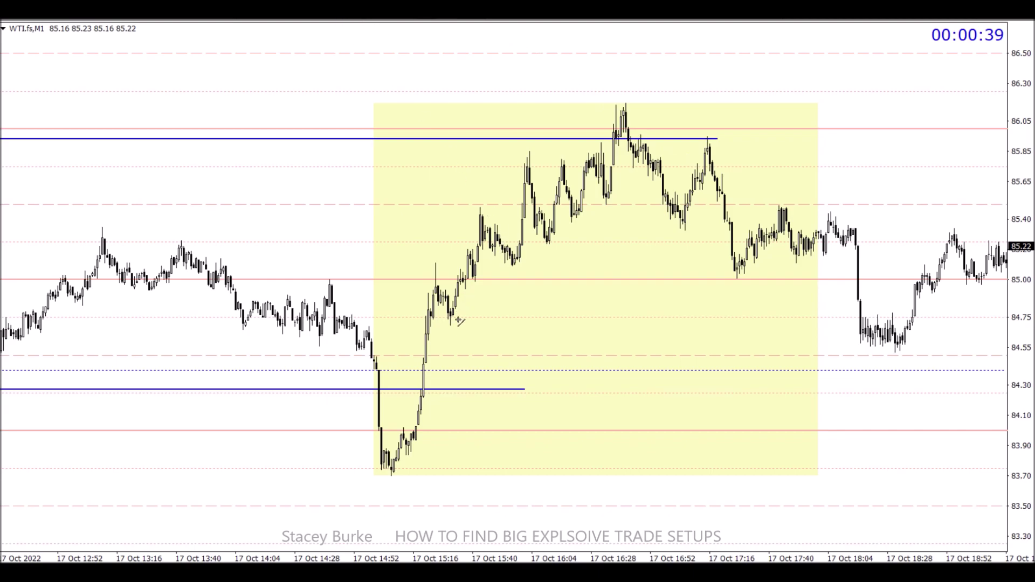
mouse_move(441, 326)
left_mouse_down()
mouse_move(606, 225)
mouse_move(706, 131)
left_mouse_up()
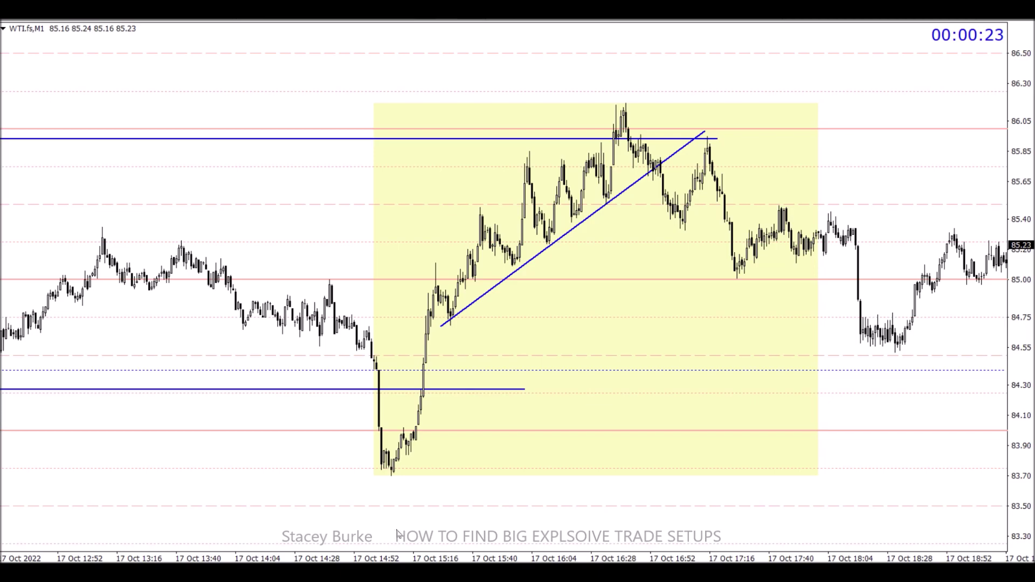
Examine the WTI sessions from 17 October back to 13 October for similar explosive moves out of the blue, pink and yellow sessions.
key("minus")
key("minus")
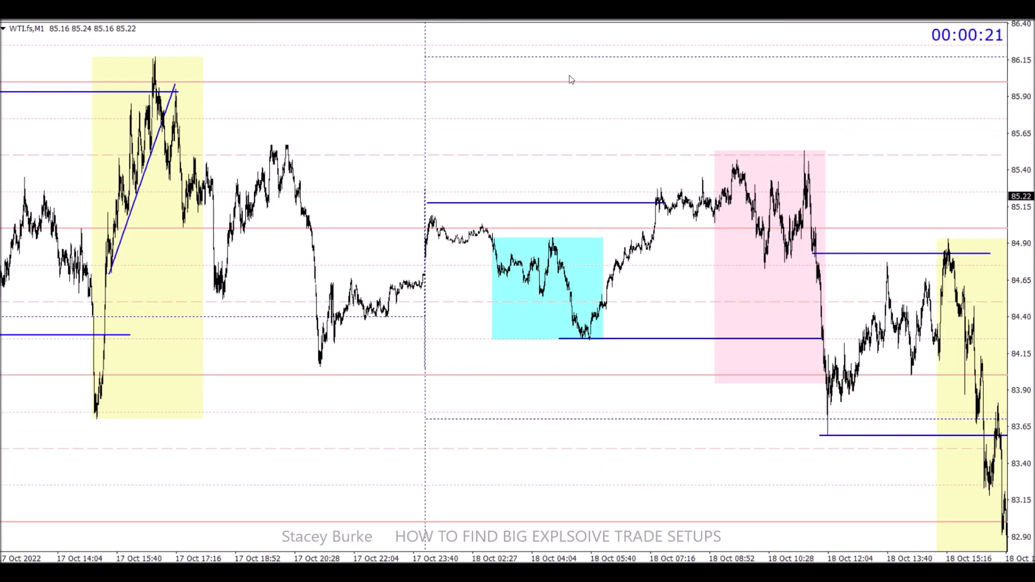
scroll(575, 59, "up", 3)
scroll(529, 155, "up", 4)
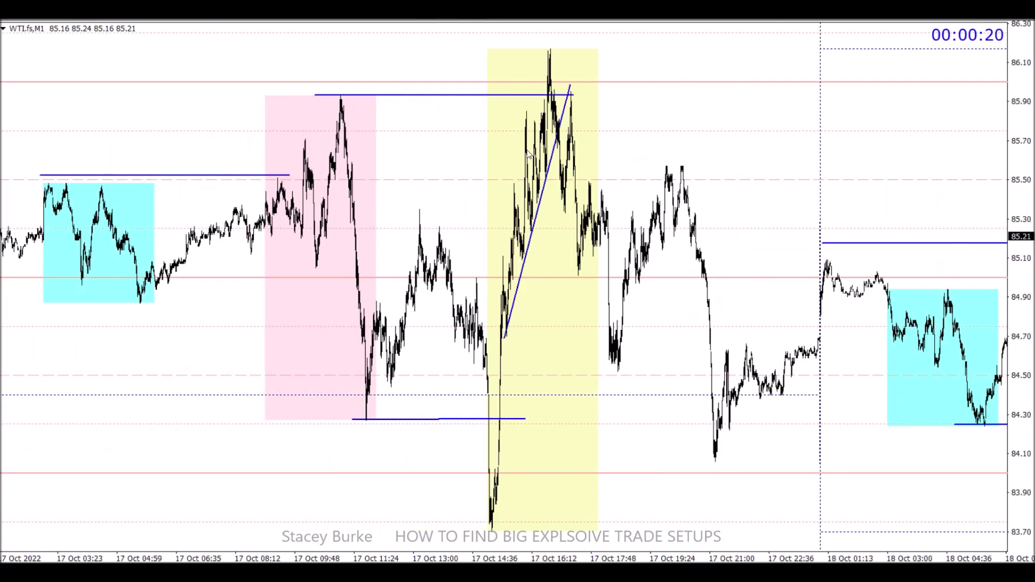
scroll(527, 155, "up", 6)
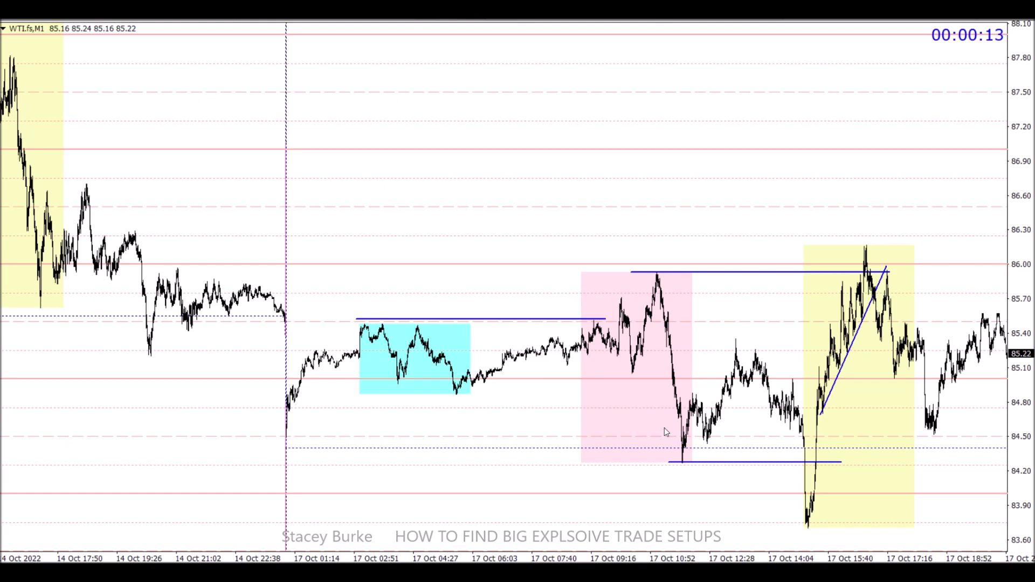
scroll(664, 428, "up", 8)
scroll(665, 428, "up", 8)
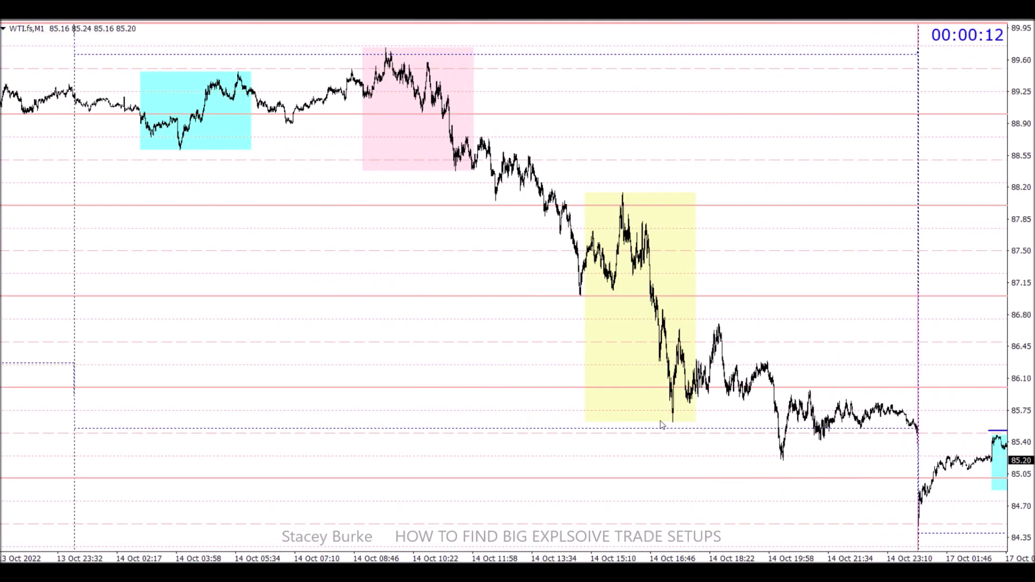
scroll(654, 411, "up", 3)
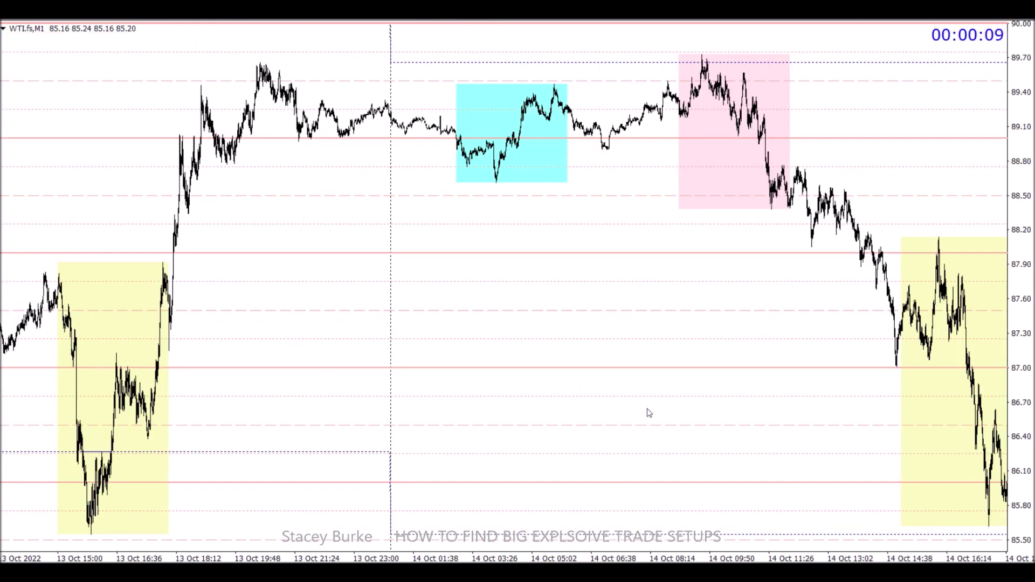
scroll(649, 412, "up", 2)
scroll(649, 413, "up", 5)
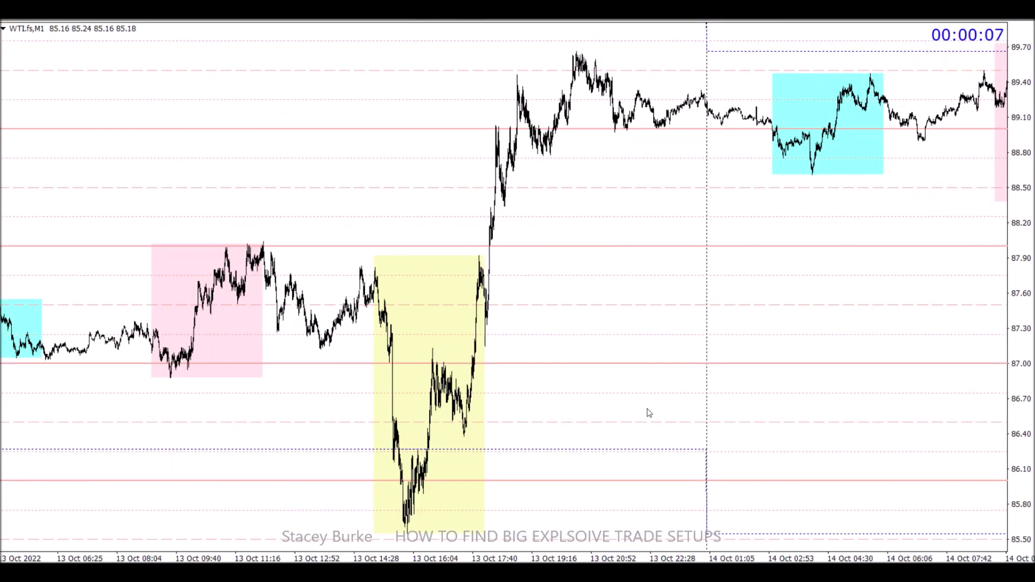
scroll(649, 413, "up", 2)
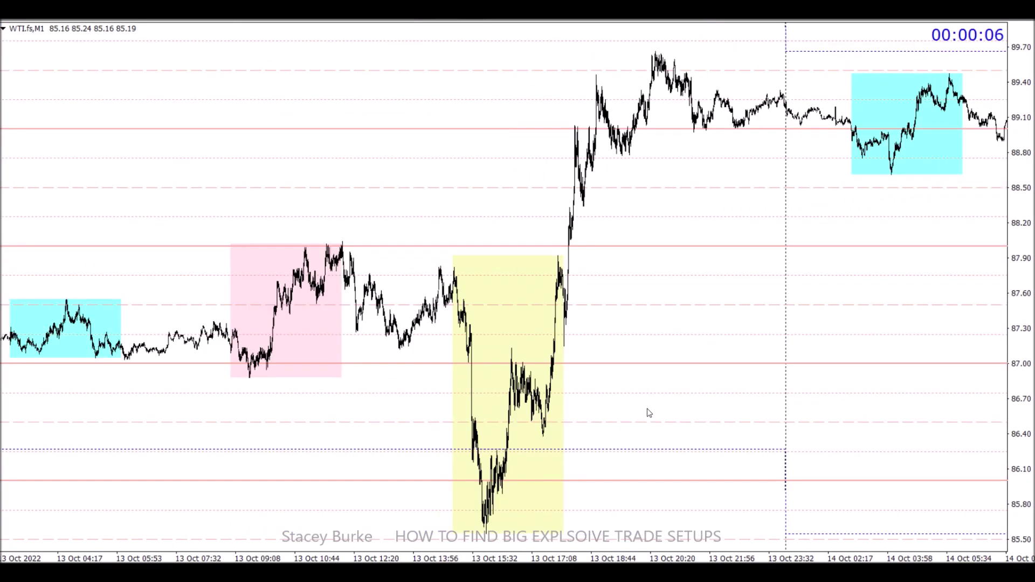